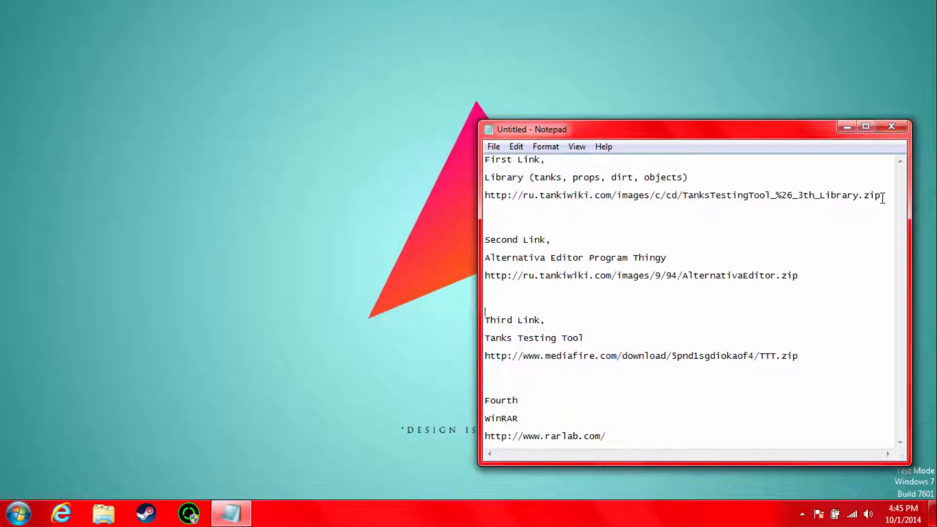
# Step: Copy the TanksTestingTool library download URL listed under First Link in the Notepad notes
pyautogui.moveTo(881, 196); pyautogui.dragTo(485, 195)
pyautogui.rightClick(515, 195)
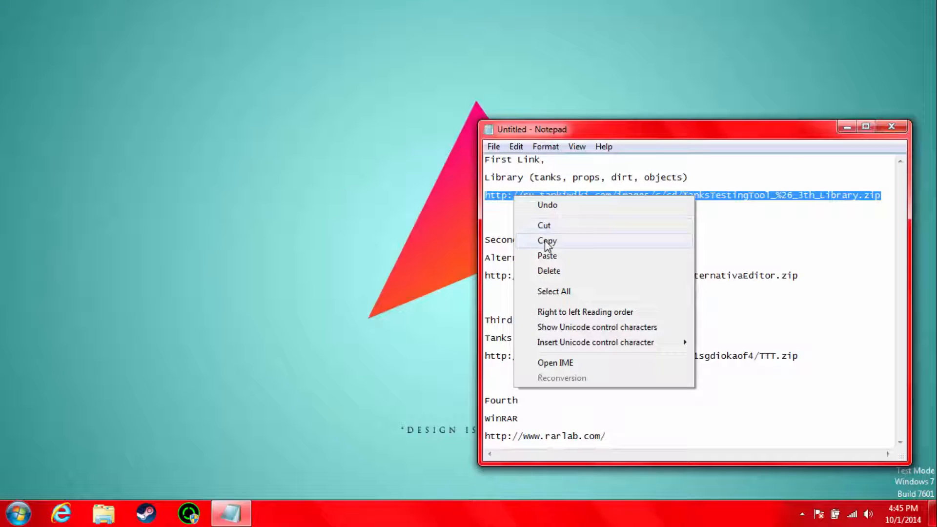
pyautogui.click(547, 241)
# Step: Switch to Internet Explorer, load the copied library link and save TanksTestingTool_&_3th_Library.zip
pyautogui.click(61, 513)
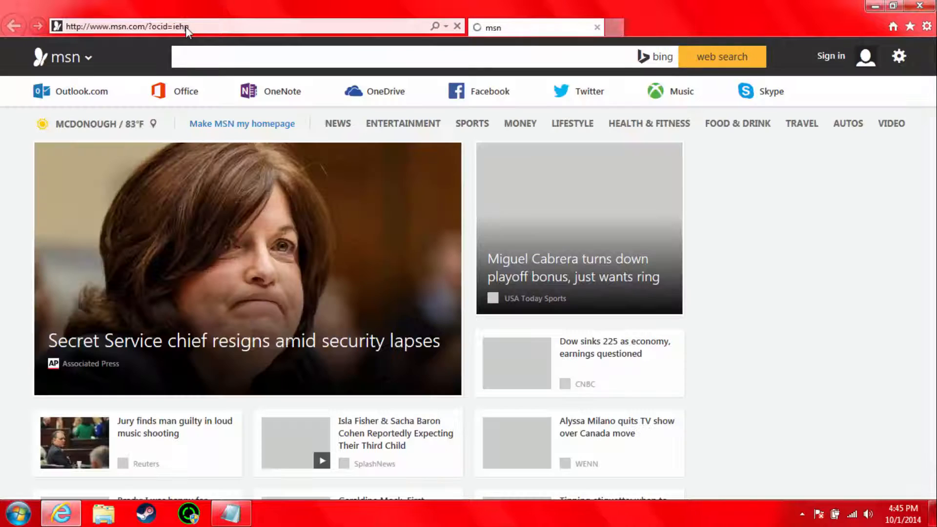
pyautogui.click(185, 27)
pyautogui.rightClick(178, 29)
pyautogui.click(211, 92)
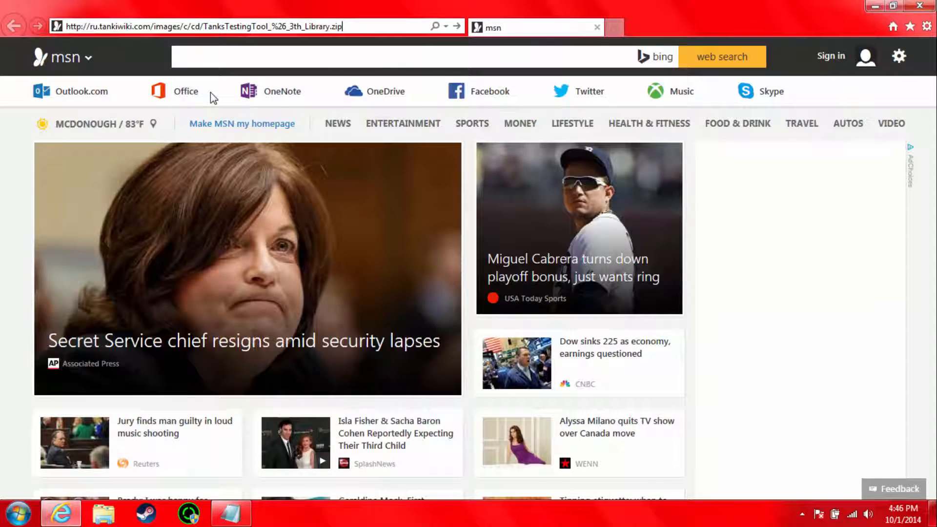
pyautogui.press('Return')
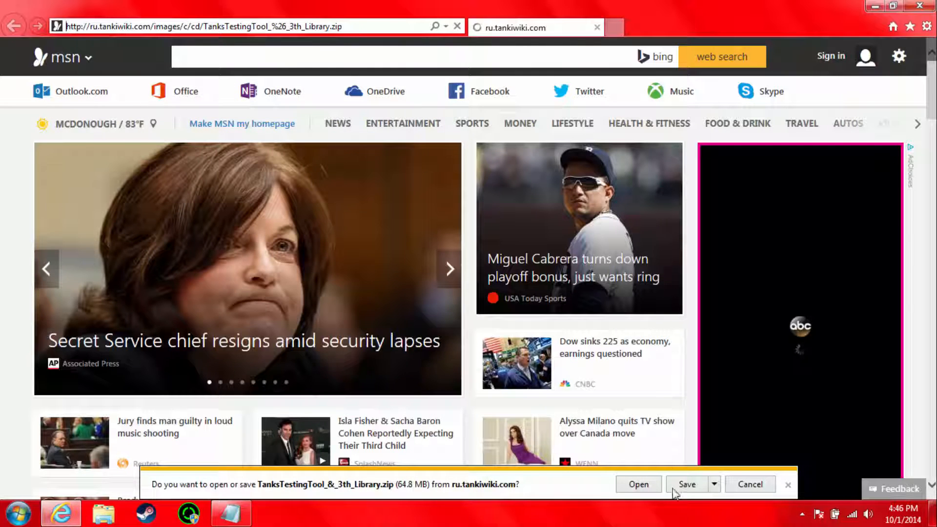
pyautogui.click(683, 484)
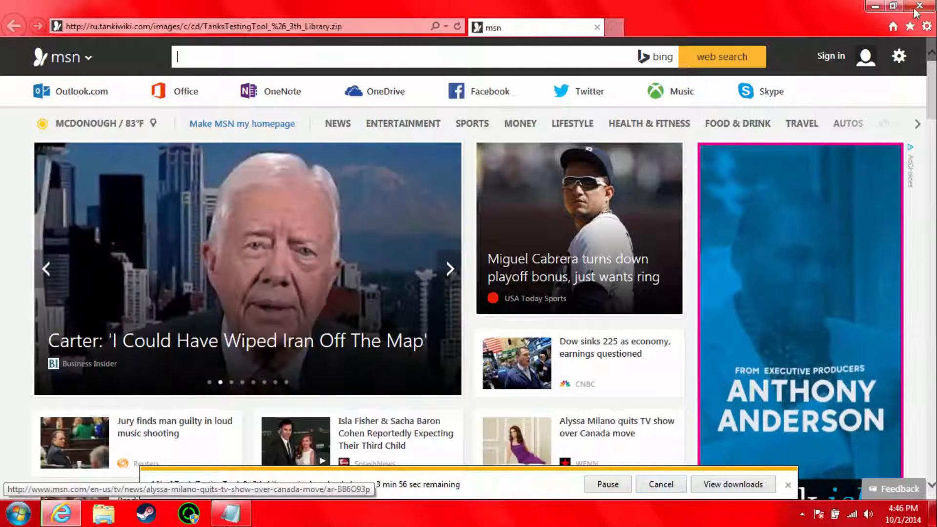
# Step: Minimize the browser and create a new desktop folder named TTT
pyautogui.click(874, 5)
pyautogui.click(19, 42)
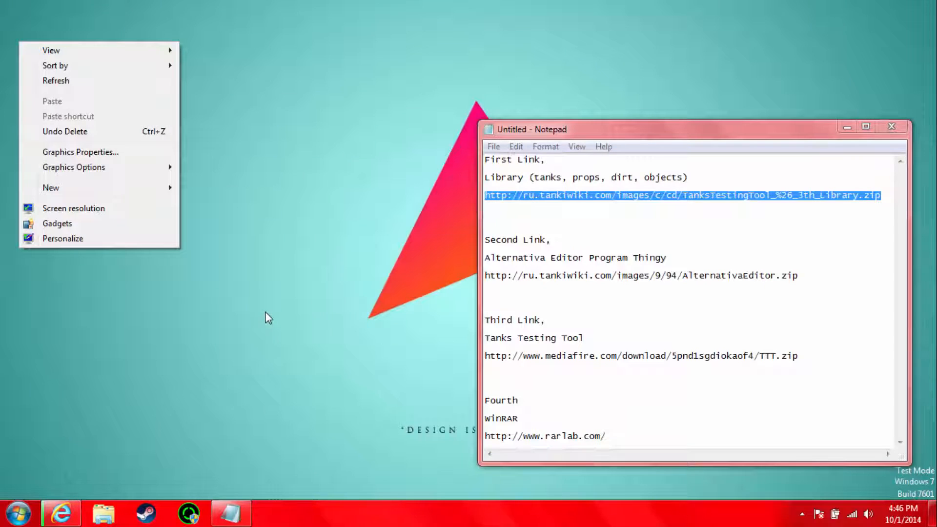
pyautogui.moveTo(121, 188)
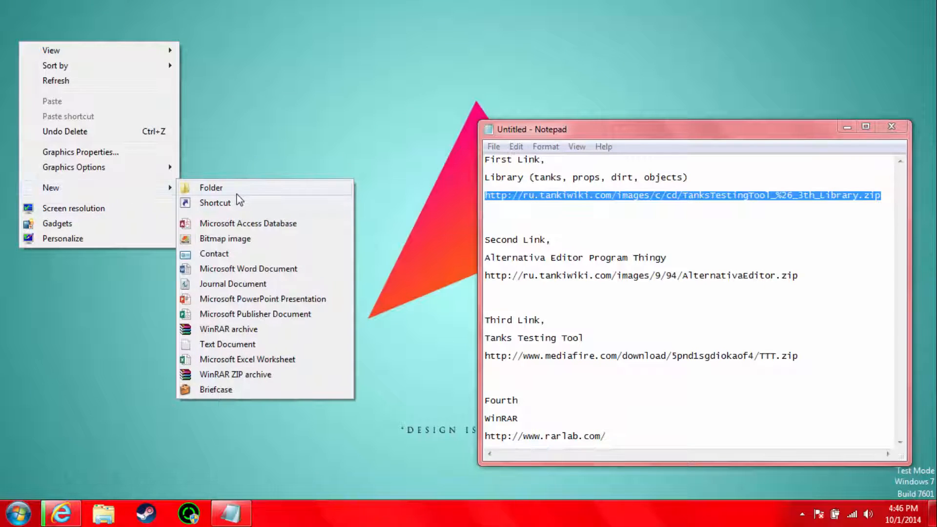
pyautogui.click(237, 194)
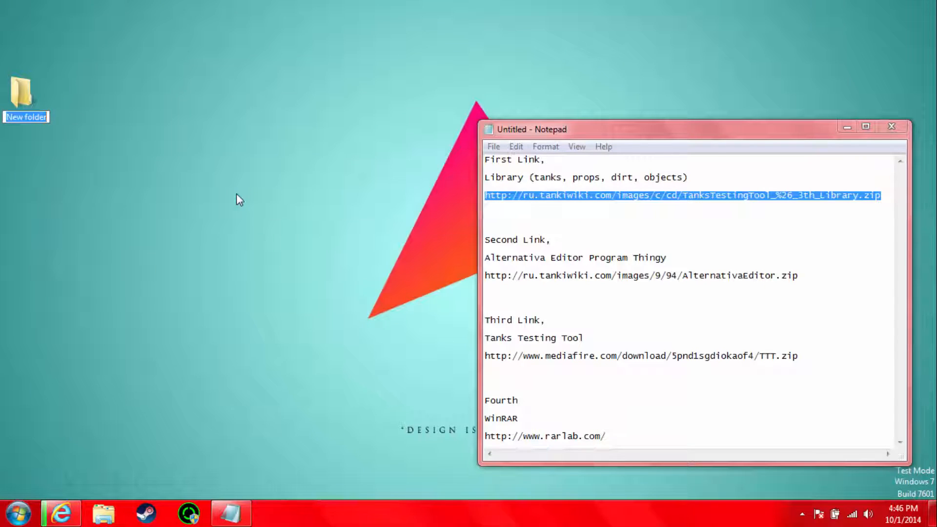
pyautogui.write('TT')
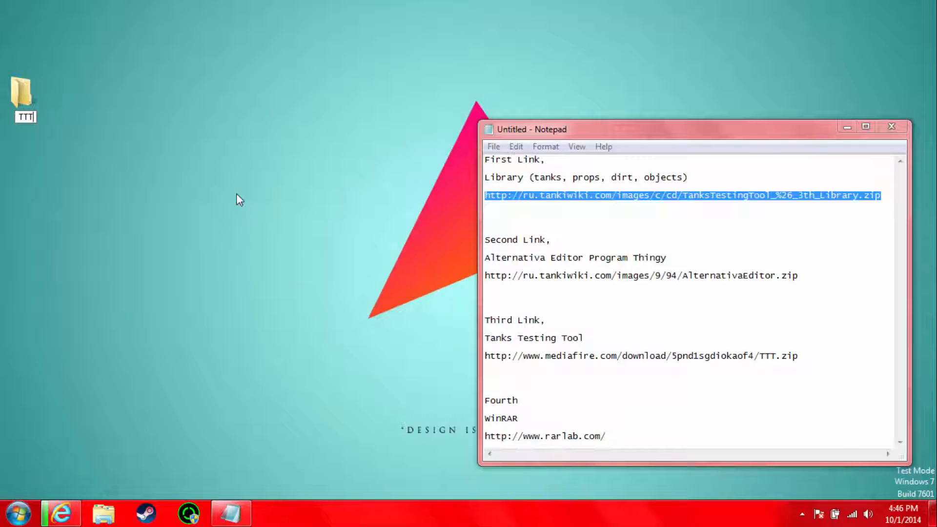
pyautogui.write('T')
pyautogui.press('Return')
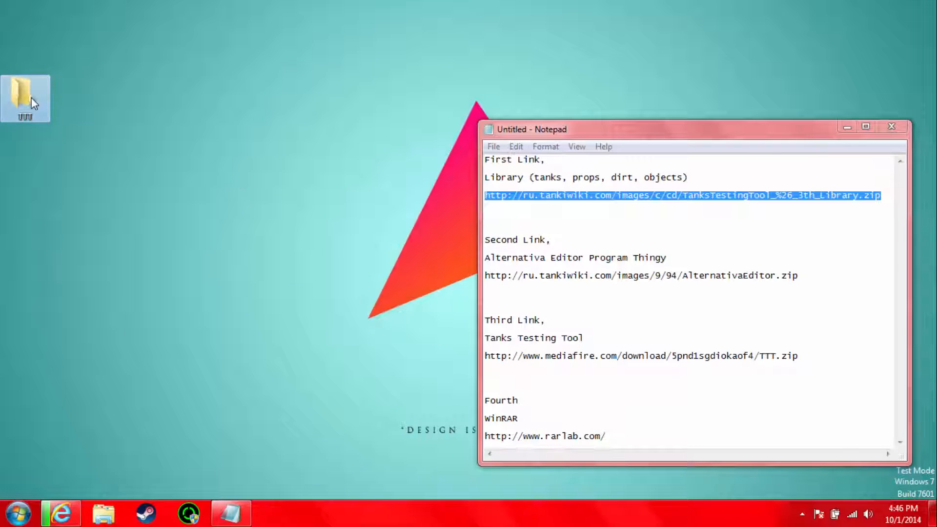
# Step: Open the TTT folder and show the Downloads folder in a second Windows Explorer window placed lower on the screen
pyautogui.doubleClick(30, 98)
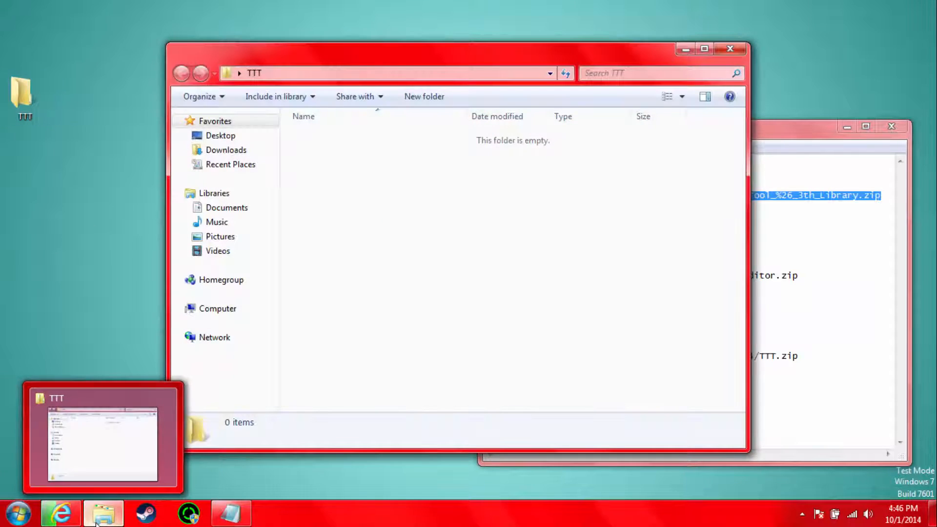
pyautogui.click(96, 521)
pyautogui.click(98, 522)
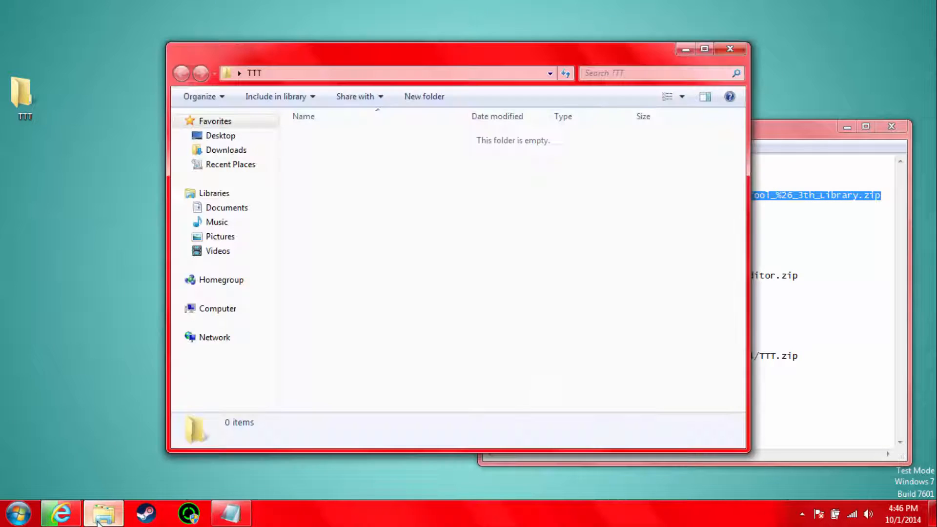
pyautogui.rightClick(100, 515)
pyautogui.click(64, 446)
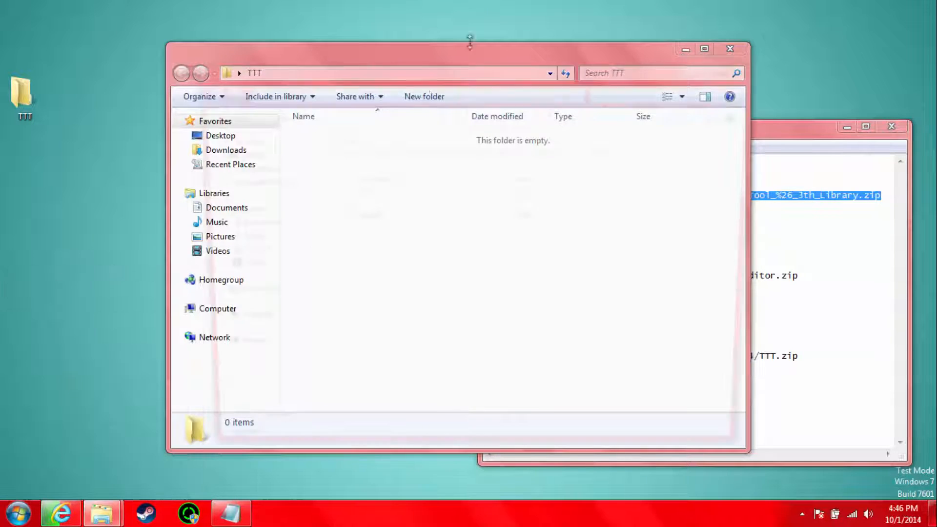
pyautogui.moveTo(382, 93); pyautogui.dragTo(563, 227)
pyautogui.click(385, 225)
# Step: Look through the Downloads folder for the TanksTestingTool library file being downloaded
pyautogui.click(539, 405)
pyautogui.click(549, 434)
pyautogui.click(535, 376)
pyautogui.click(534, 347)
pyautogui.click(532, 405)
pyautogui.click(522, 448)
pyautogui.click(520, 464)
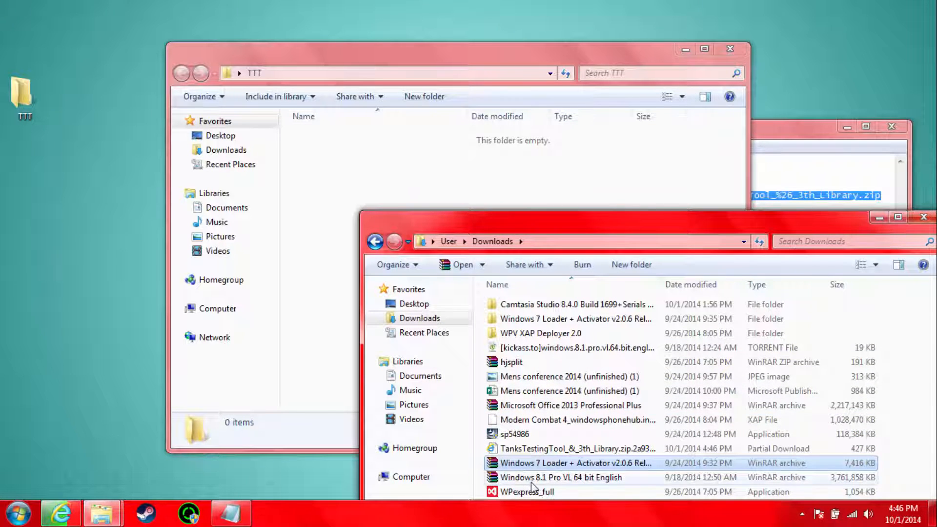
pyautogui.click(556, 448)
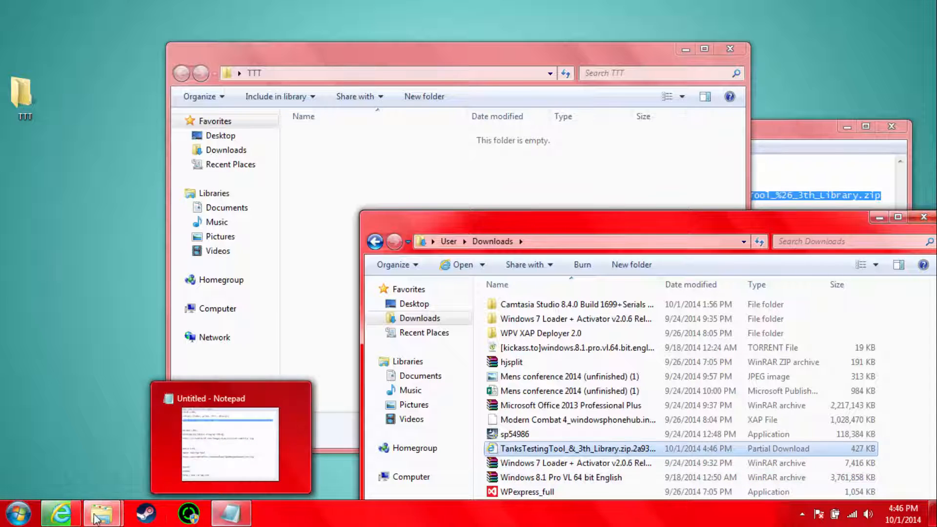
# Step: Switch back to Internet Explorer and go to google.com while the library archive downloads
pyautogui.moveTo(63, 513)
pyautogui.click(114, 445)
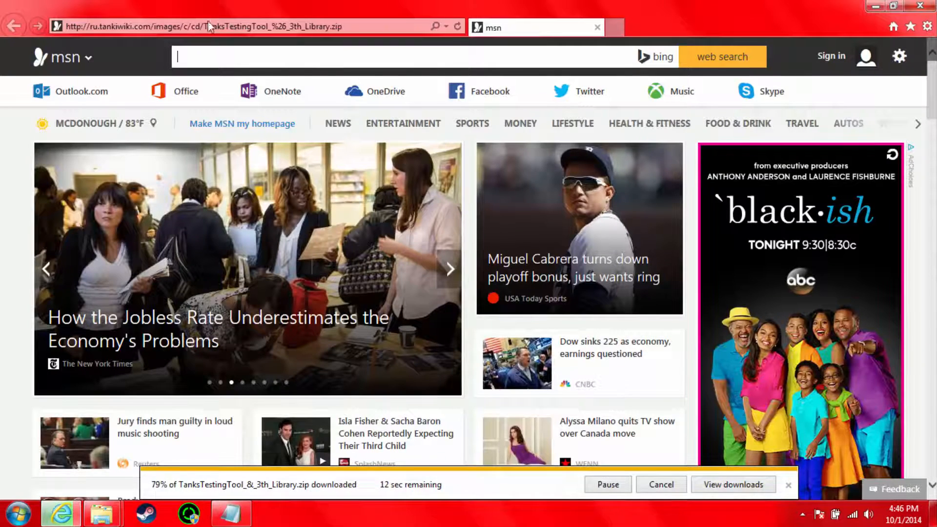
pyautogui.click(207, 26)
pyautogui.write('google.com/')
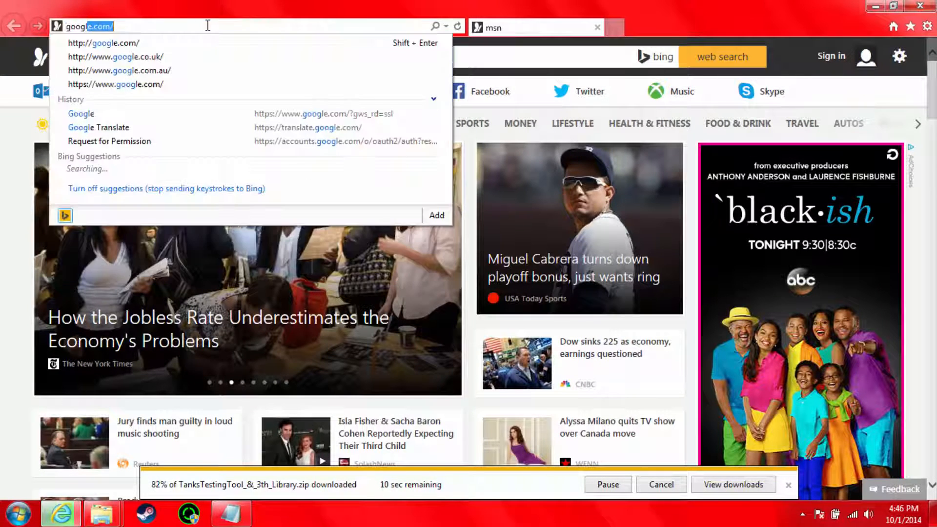
pyautogui.press('Return')
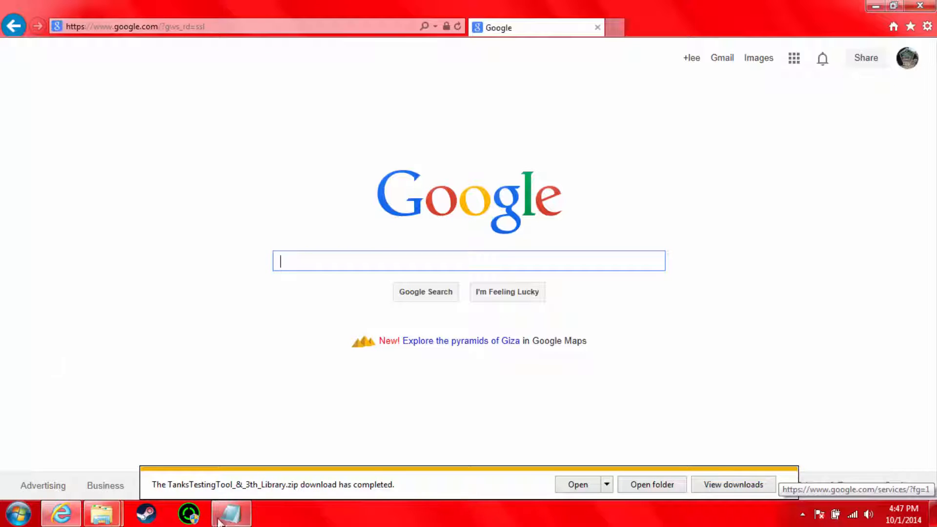
# Step: Arrange the TTT and Downloads folder windows side by side and move the TanksTestingTool_&_3th_Library archive from Downloads into TTT
pyautogui.moveTo(113, 521)
pyautogui.click(222, 439)
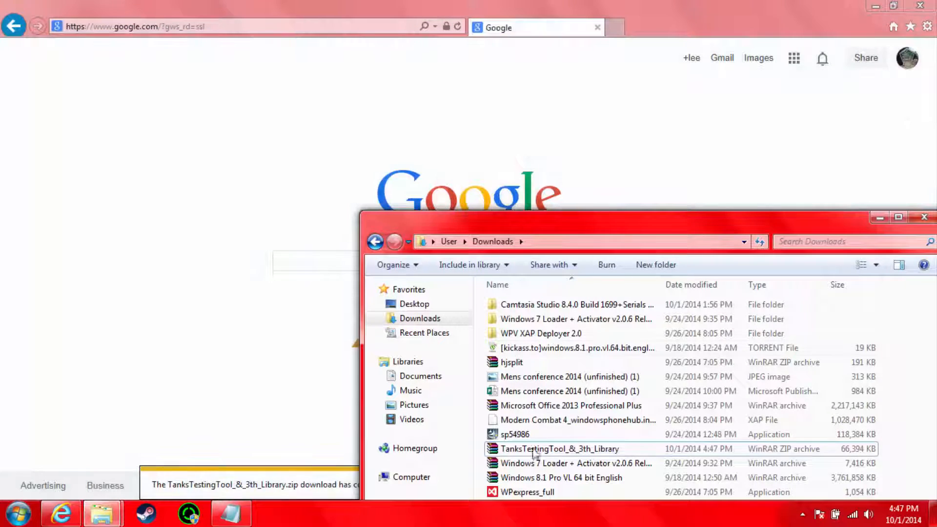
pyautogui.click(73, 429)
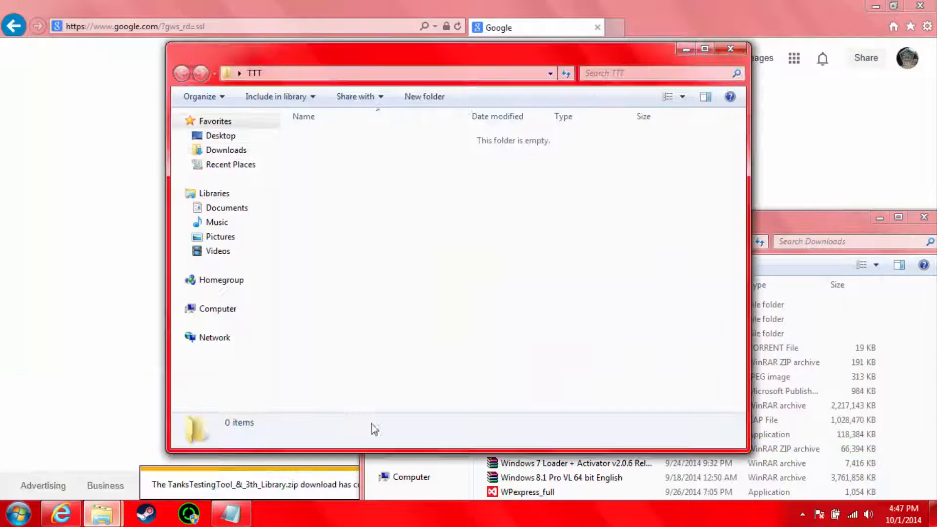
pyautogui.moveTo(426, 43); pyautogui.dragTo(245, 55)
pyautogui.click(727, 266)
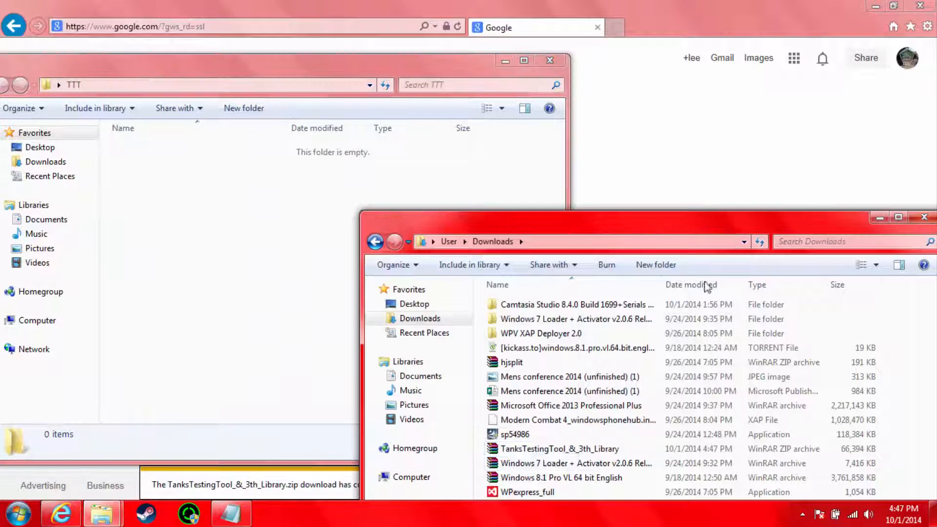
pyautogui.moveTo(542, 445); pyautogui.dragTo(202, 255)
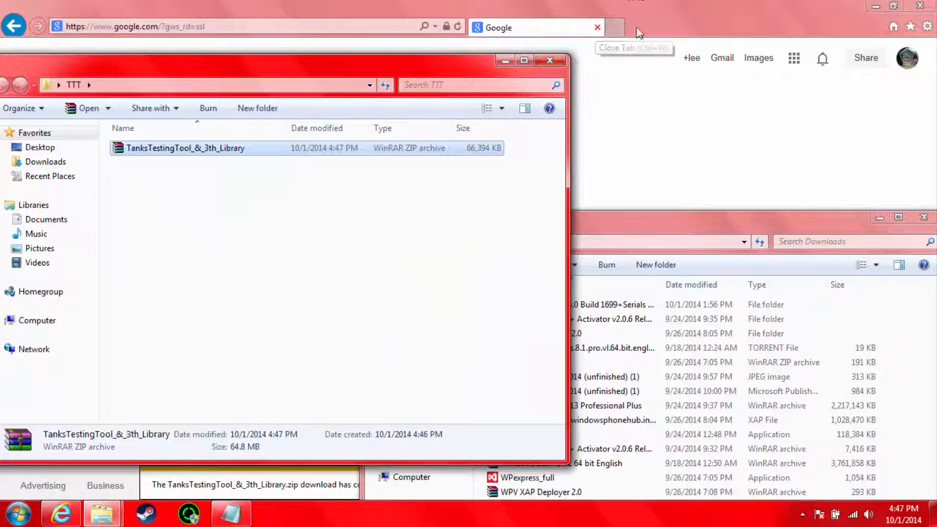
# Step: Switch to the Notepad notes and copy the AlternativaEditor.zip URL listed under Second Link
pyautogui.click(231, 514)
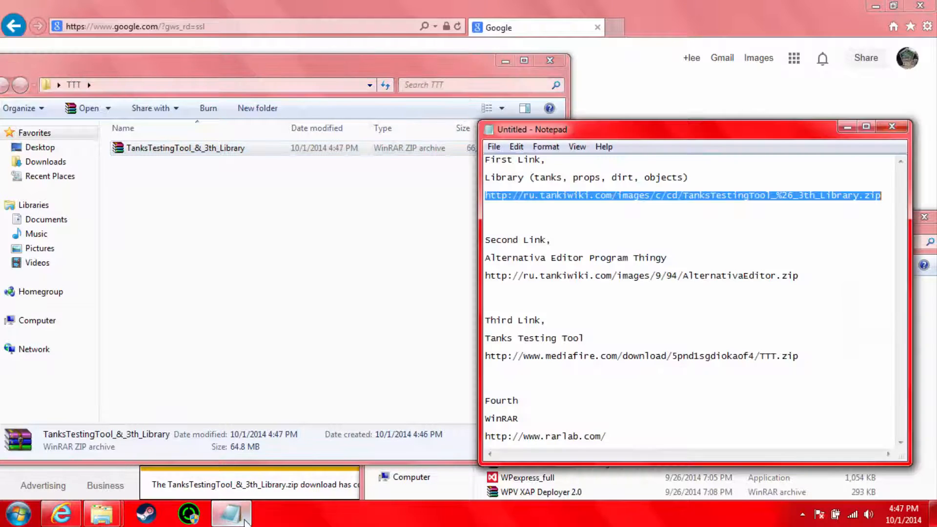
pyautogui.click(587, 215)
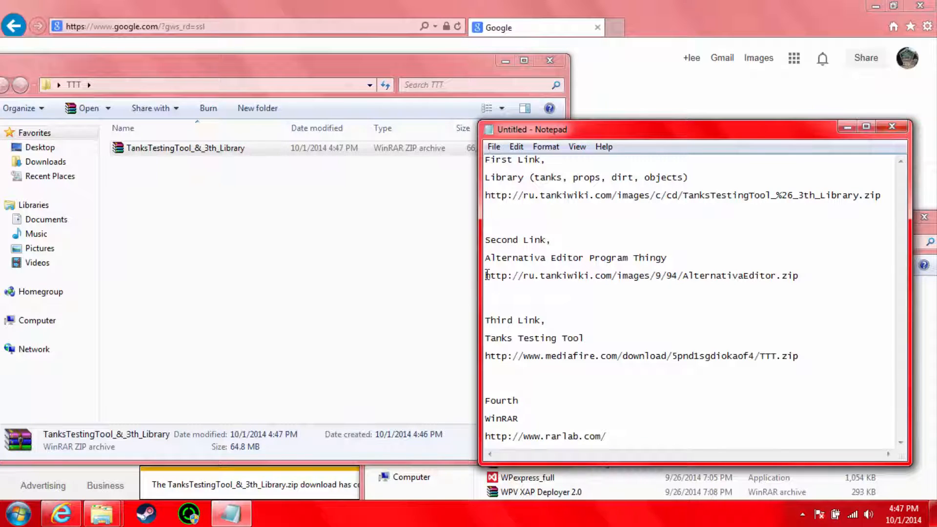
pyautogui.moveTo(486, 275); pyautogui.dragTo(801, 278)
pyautogui.rightClick(774, 277)
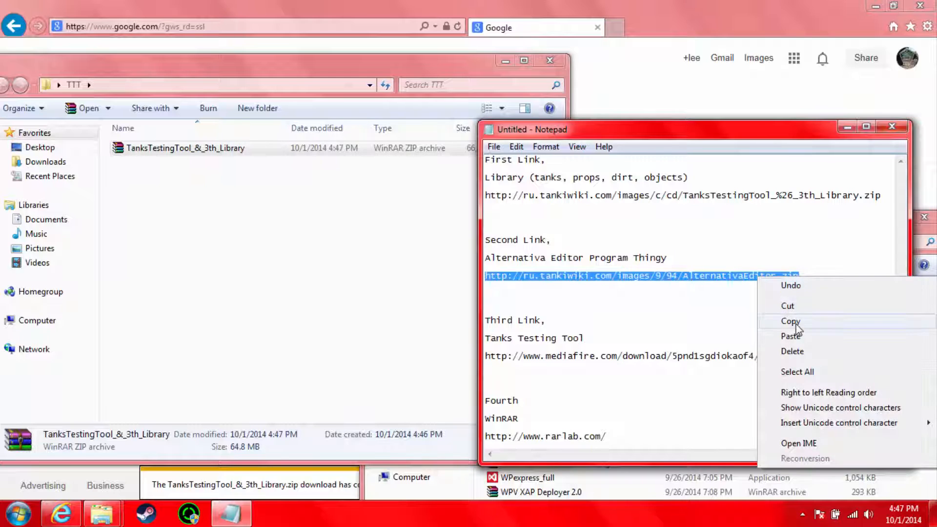
pyautogui.click(792, 321)
# Step: Load the copied Alternativa Editor link in Internet Explorer and save AlternativaEditor.zip
pyautogui.rightClick(257, 27)
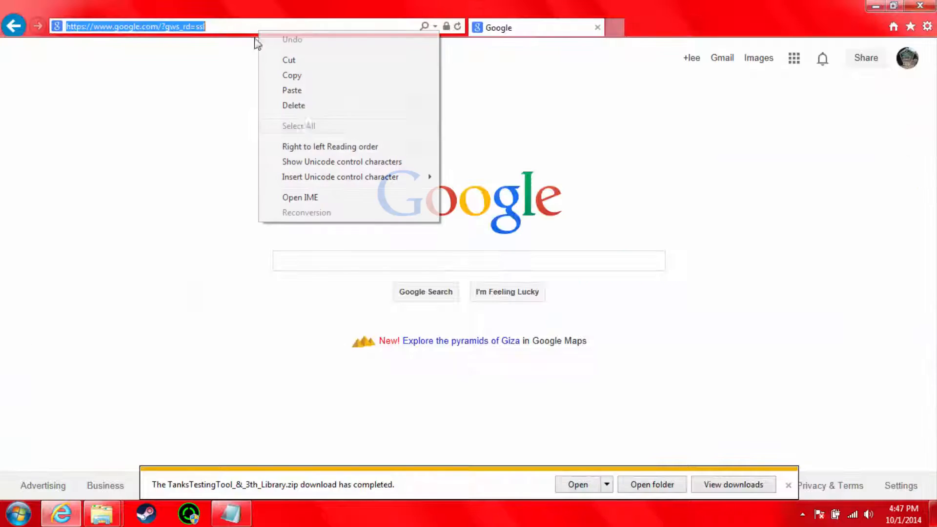
pyautogui.click(302, 92)
pyautogui.press('Return')
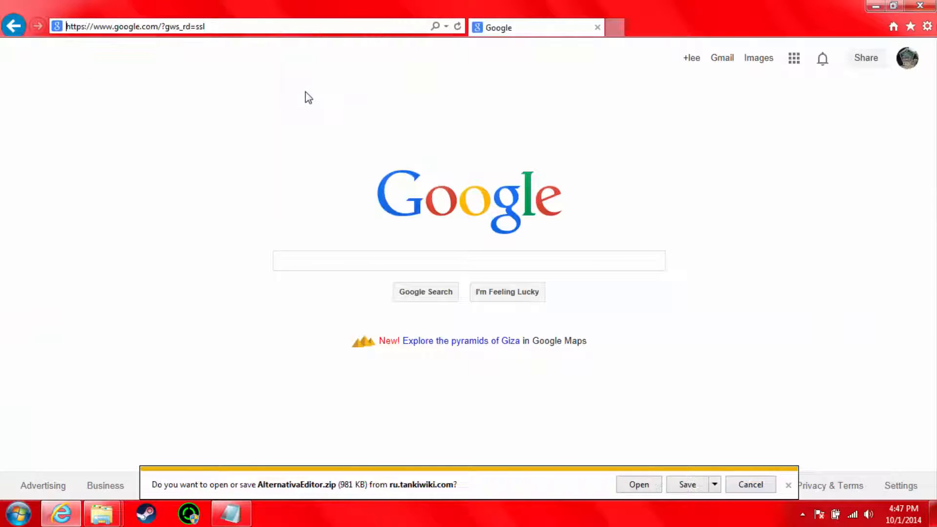
pyautogui.click(683, 484)
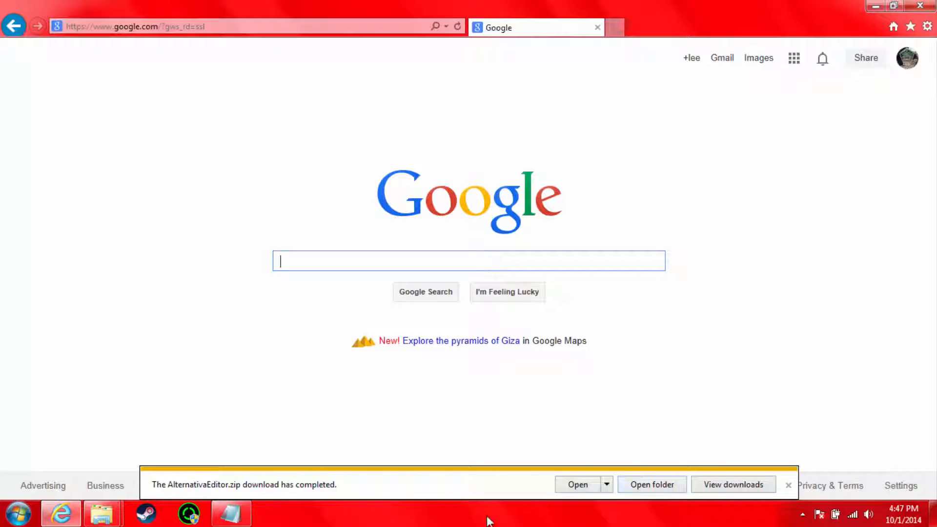
# Step: Move the AlternativaEditor archive from Downloads into the TTT folder and return to the browser
pyautogui.moveTo(91, 523)
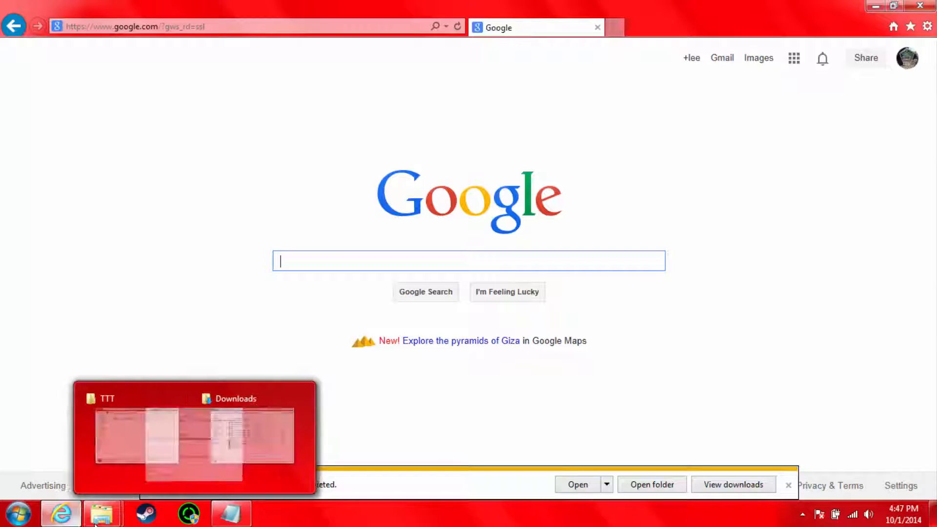
pyautogui.click(266, 451)
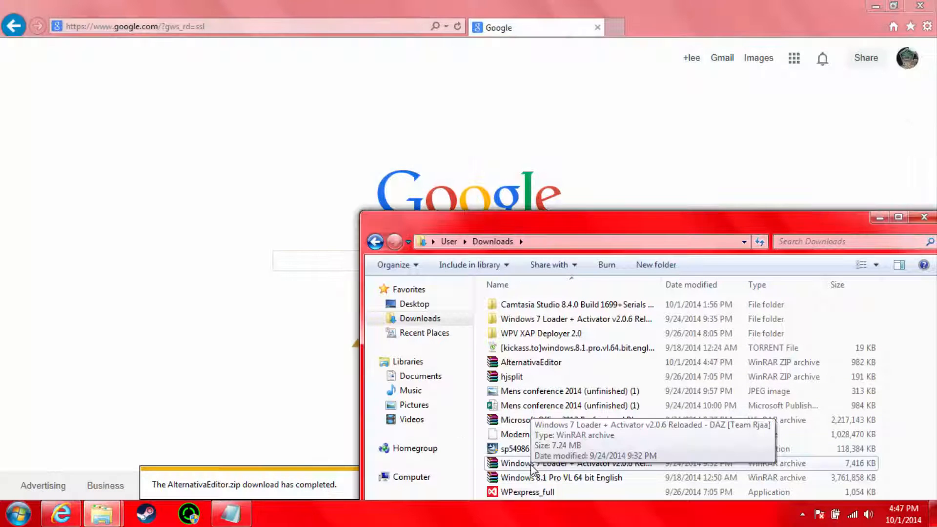
pyautogui.moveTo(531, 362); pyautogui.dragTo(201, 289)
pyautogui.click(627, 160)
# Step: Switch to the Notepad notes and copy the MediaFire TTT.zip URL listed under Third Link
pyautogui.click(246, 522)
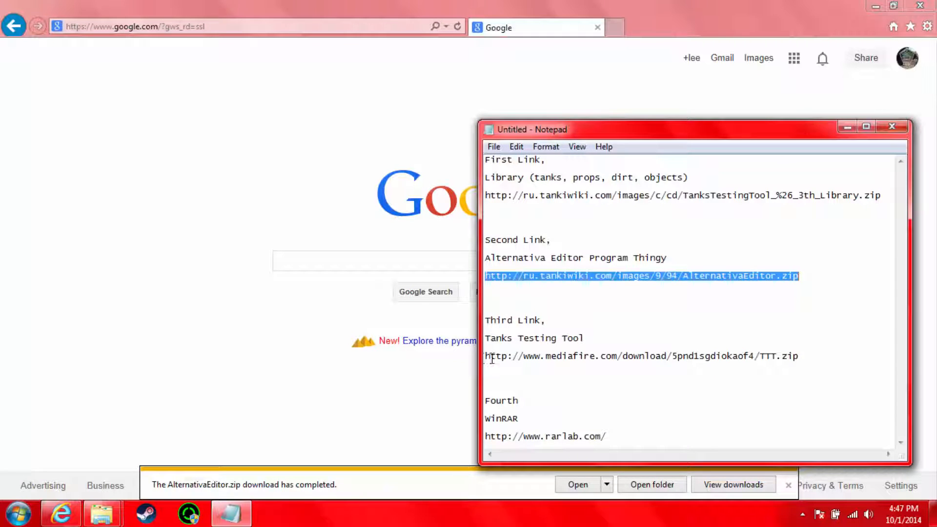
pyautogui.moveTo(802, 355); pyautogui.dragTo(491, 355)
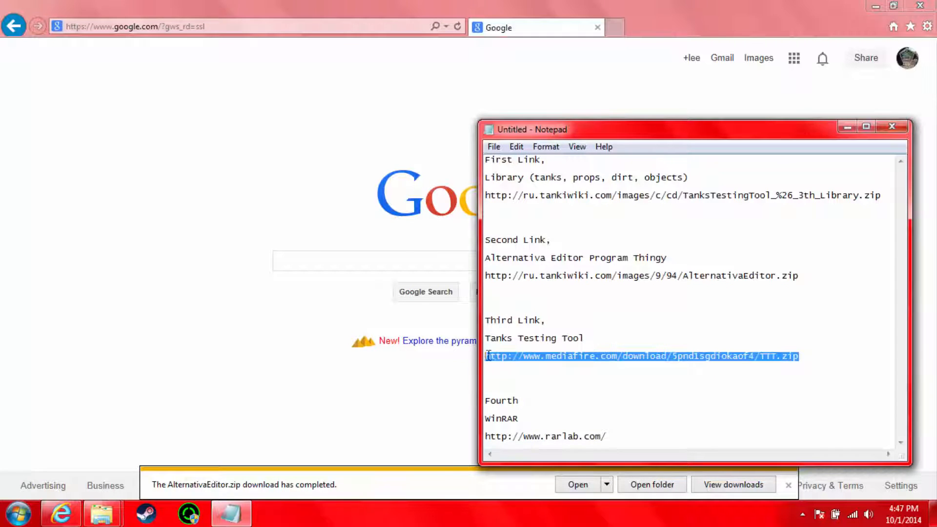
pyautogui.rightClick(512, 355)
pyautogui.click(546, 209)
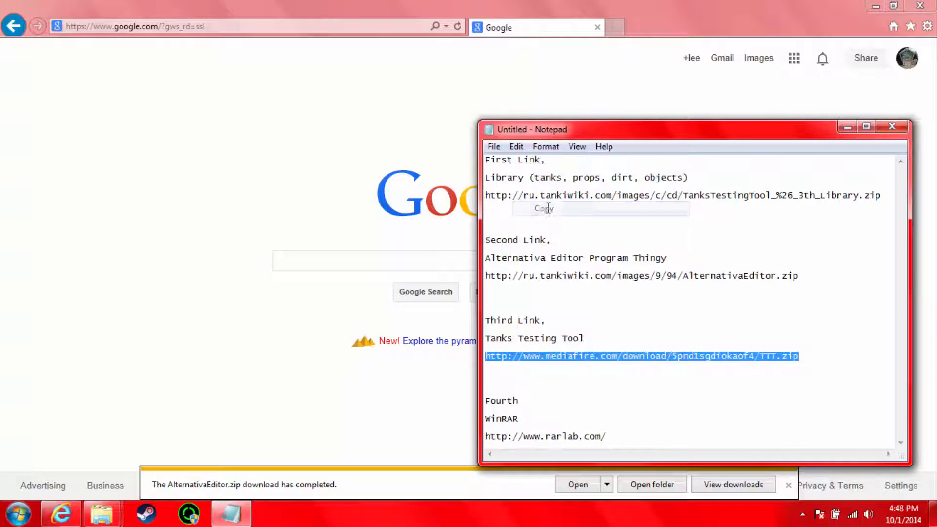
# Step: Load the copied MediaFire TTT.zip link in Internet Explorer
pyautogui.click(295, 31)
pyautogui.rightClick(295, 30)
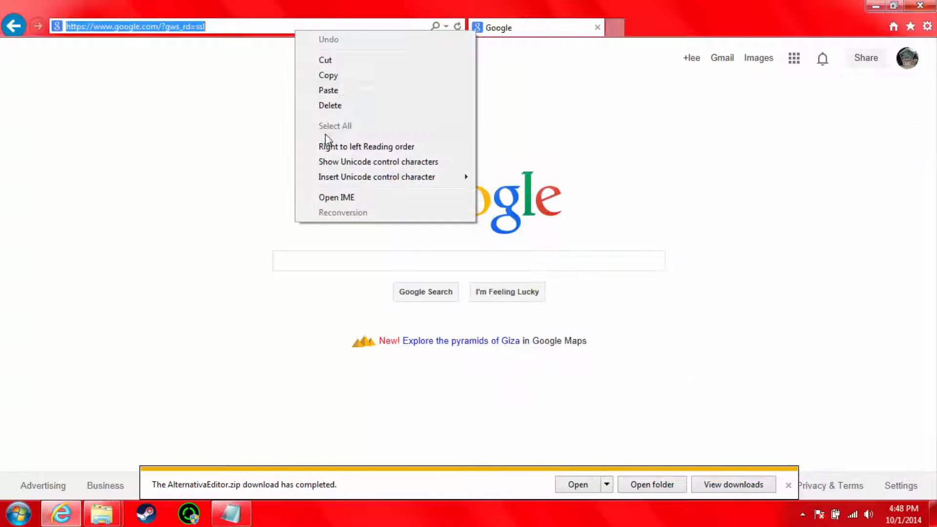
pyautogui.click(343, 95)
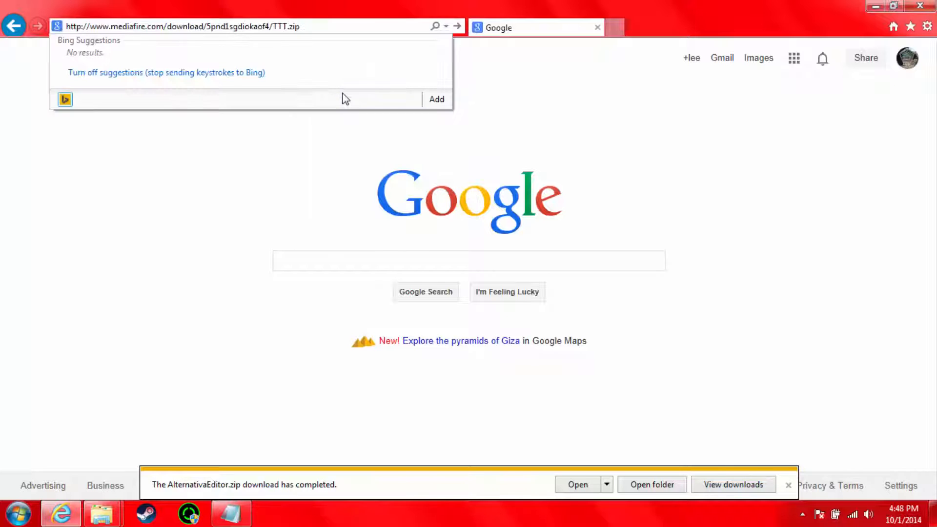
pyautogui.press('Return')
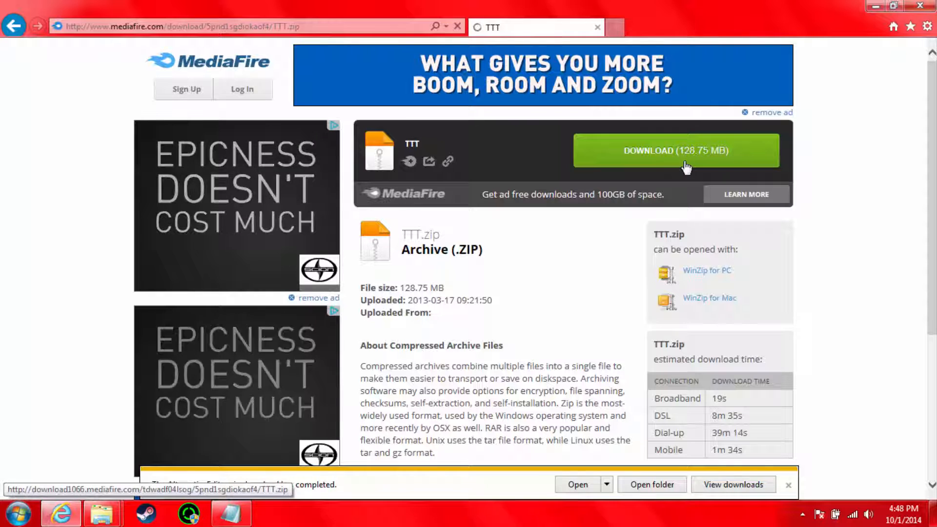
# Step: Dismiss the old download notification, save TTT.zip from the MediaFire page and close the pop-up advertisement window
pyautogui.click(788, 485)
pyautogui.click(788, 485)
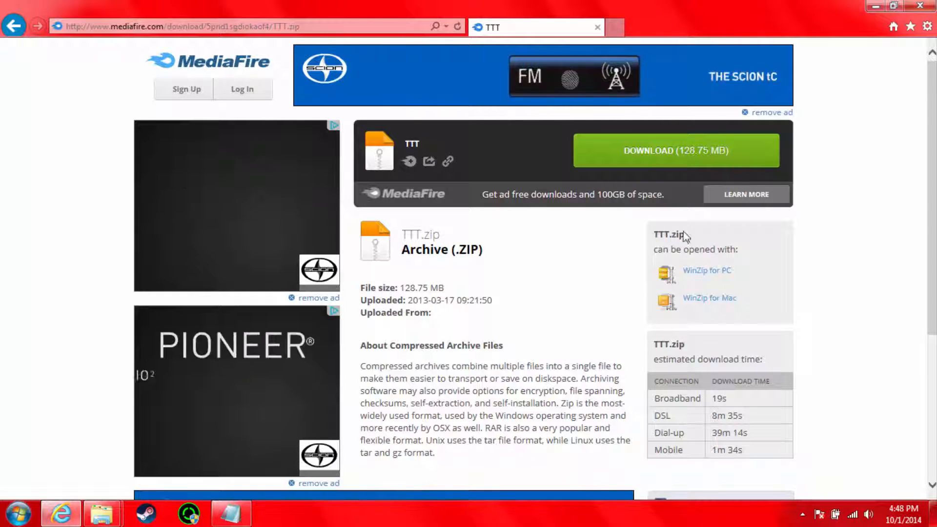
pyautogui.click(645, 155)
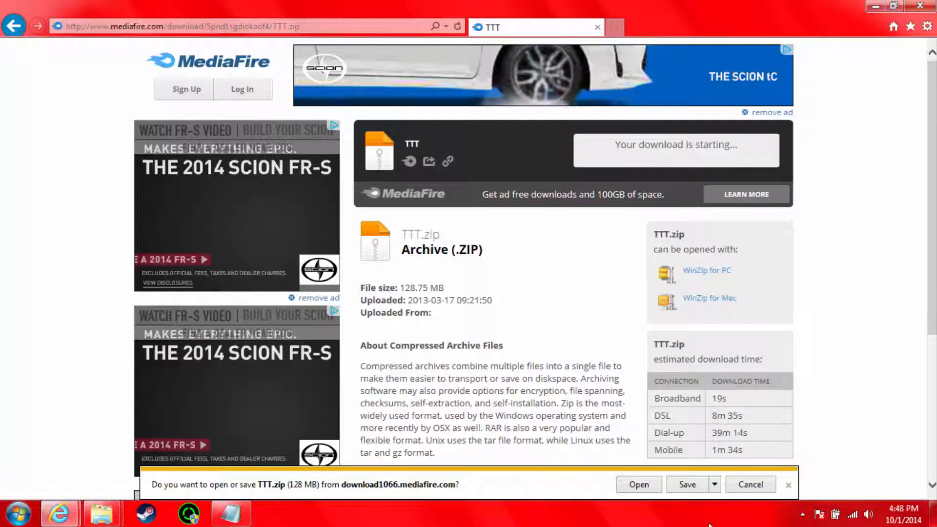
pyautogui.click(686, 485)
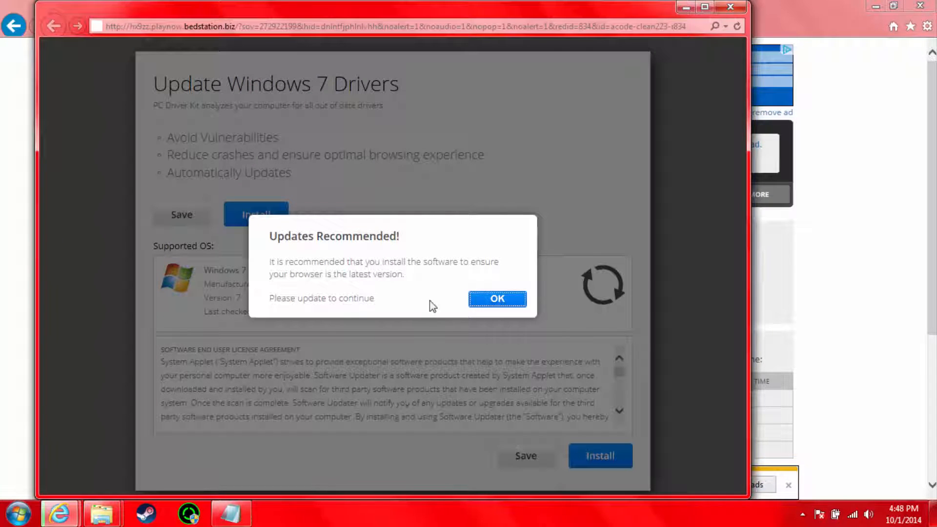
pyautogui.click(735, 7)
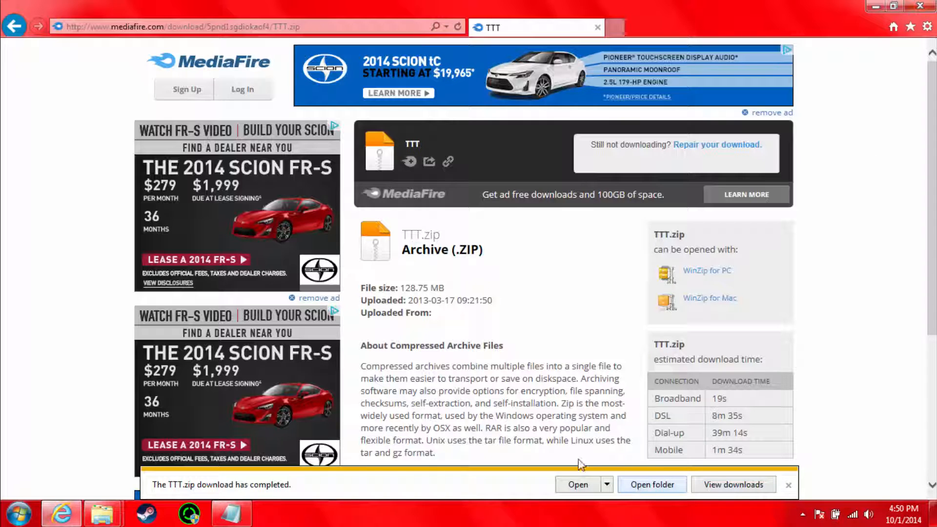
# Step: Move the TTT archive from the Downloads folder into the TTT folder and put the Downloads window away
pyautogui.click(231, 513)
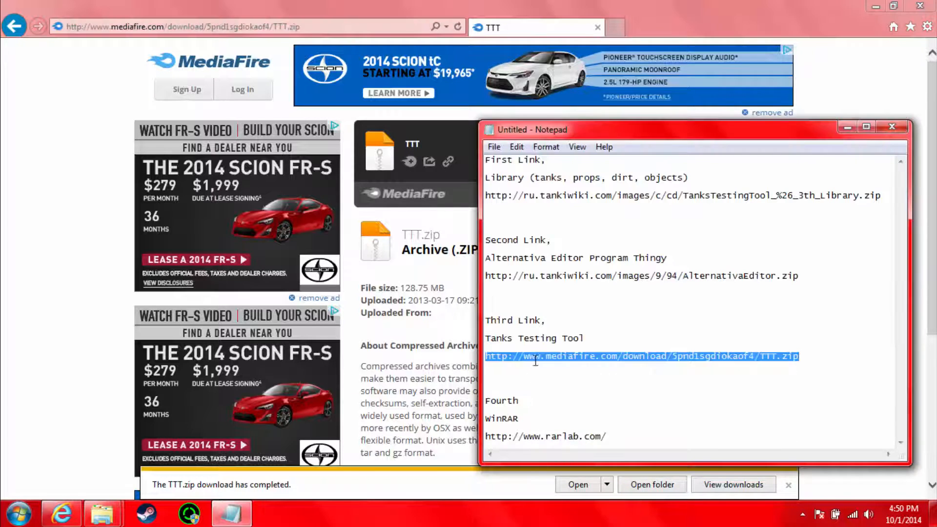
pyautogui.click(594, 360)
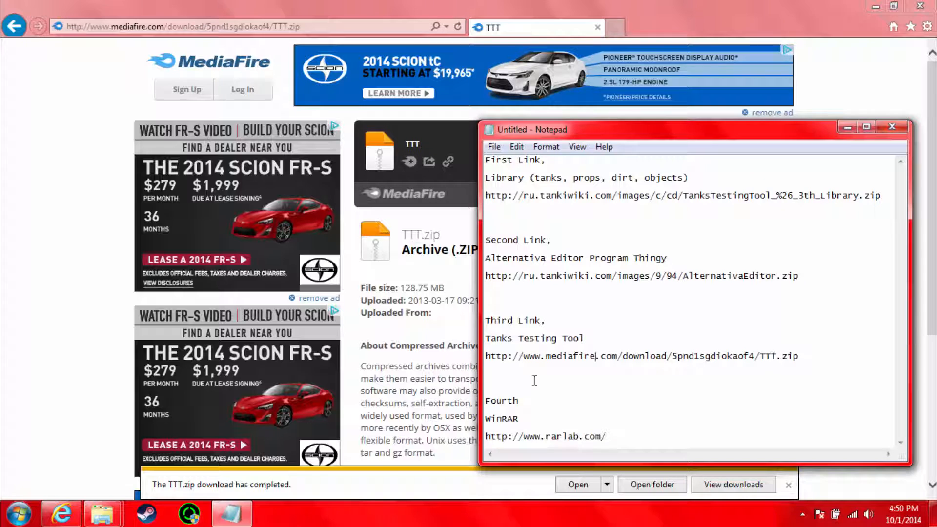
pyautogui.click(102, 513)
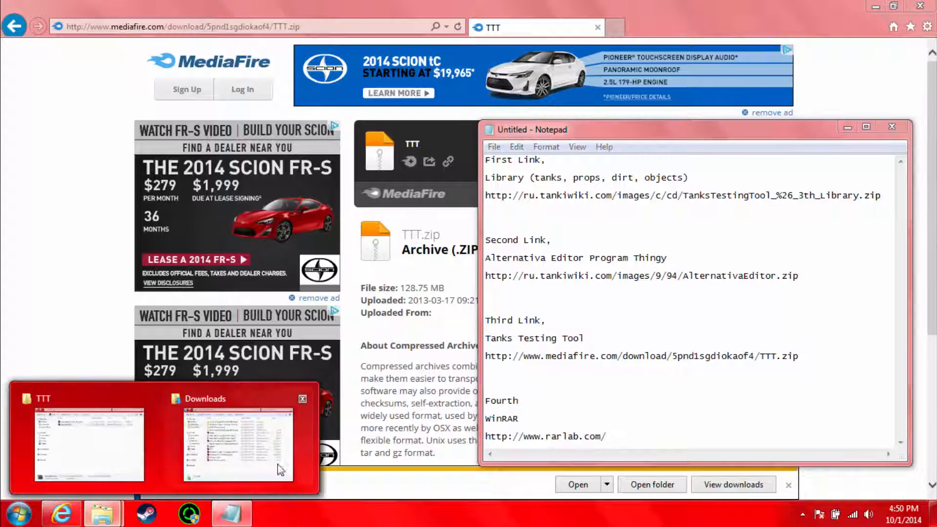
pyautogui.click(230, 439)
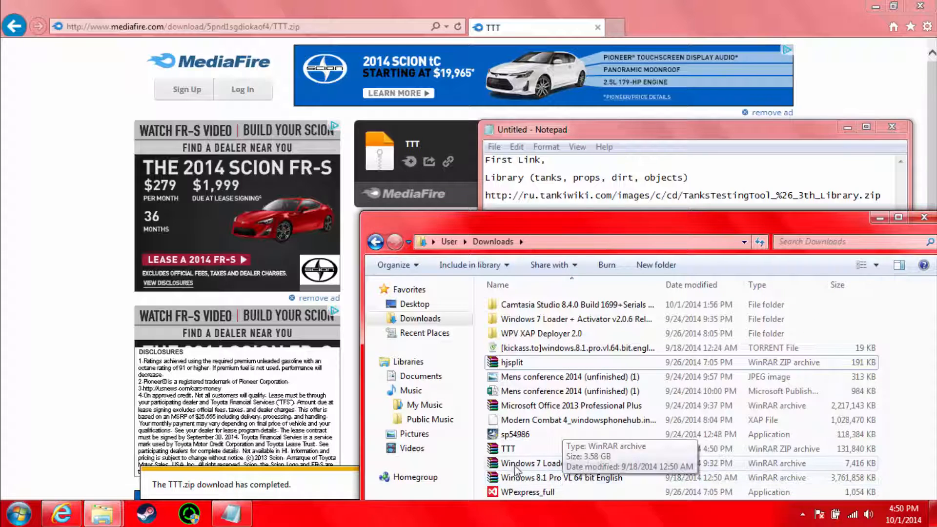
pyautogui.moveTo(491, 438); pyautogui.dragTo(120, 522)
pyautogui.moveTo(114, 469); pyautogui.dragTo(184, 309)
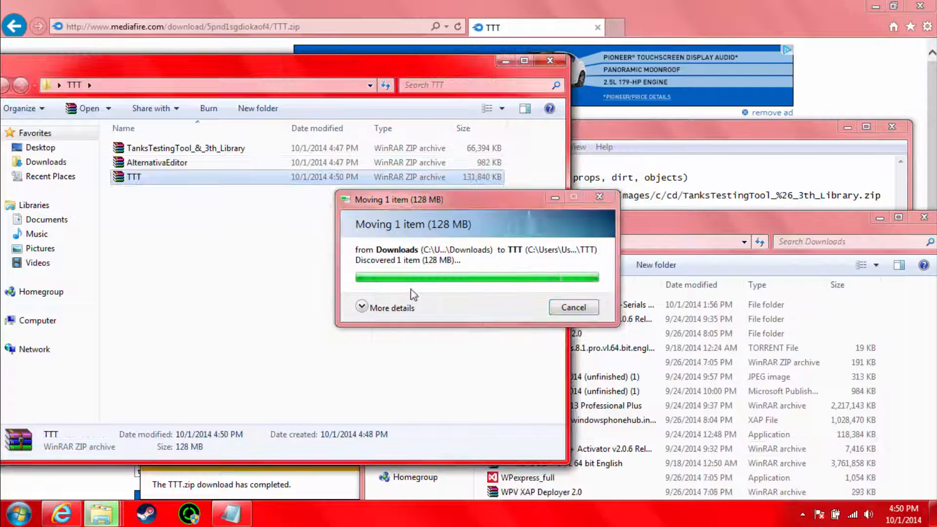
pyautogui.click(877, 218)
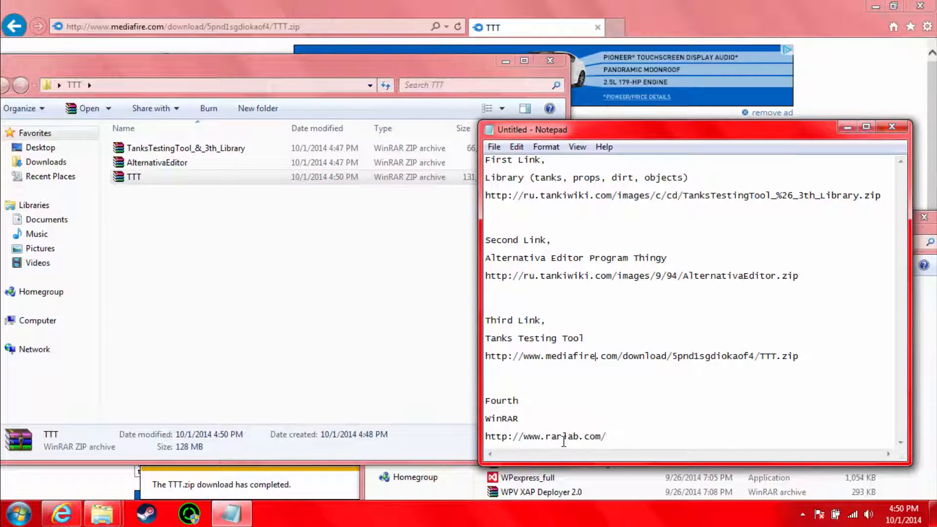
pyautogui.moveTo(132, 207); pyautogui.dragTo(107, 137)
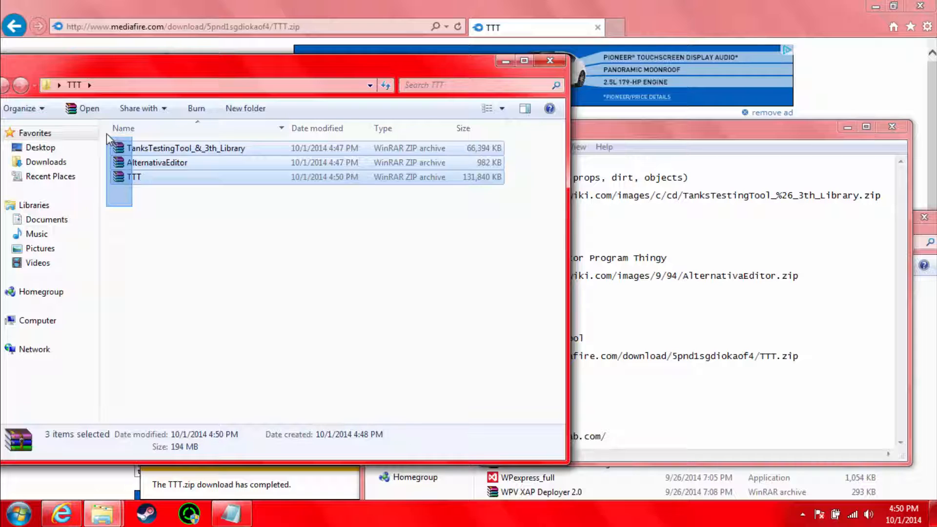
pyautogui.moveTo(106, 137); pyautogui.dragTo(215, 278)
pyautogui.click(675, 402)
pyautogui.moveTo(606, 437); pyautogui.dragTo(485, 437)
pyautogui.rightClick(504, 438)
pyautogui.click(536, 287)
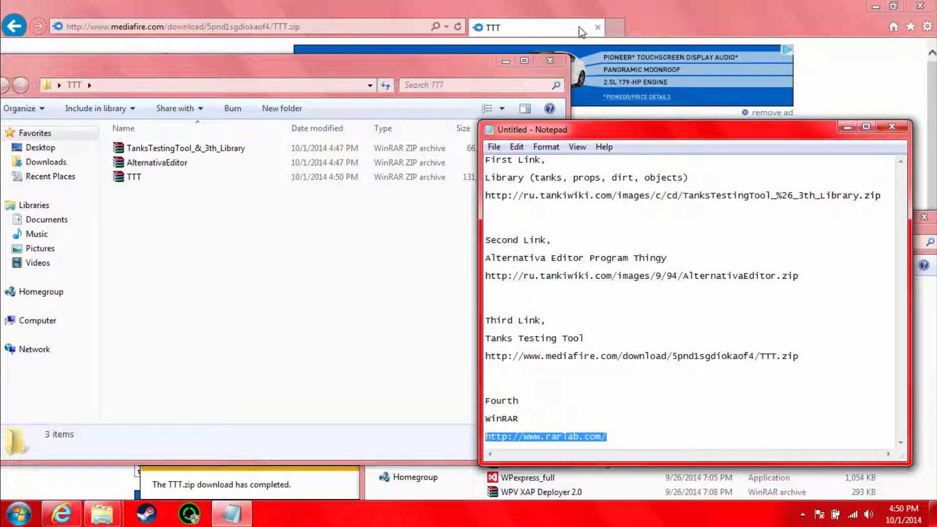
# Step: Load the copied rarlab.com link in Internet Explorer in place of the MediaFire page
pyautogui.click(288, 29)
pyautogui.tripleClick(282, 28)
pyautogui.rightClick(281, 31)
pyautogui.click(315, 91)
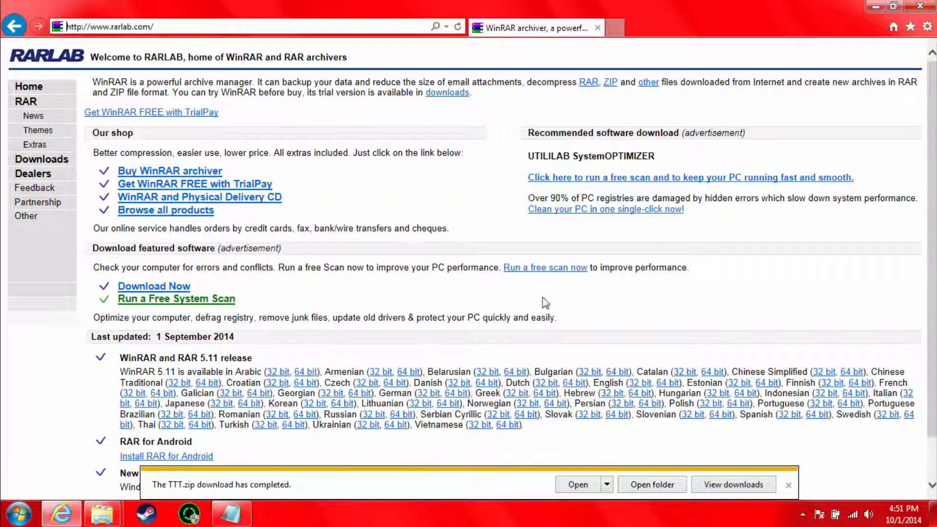
# Step: Locate the English downloads under the WinRAR and RAR 5.11 release on the RARLAB page
pyautogui.scroll(-1, 263, 287)
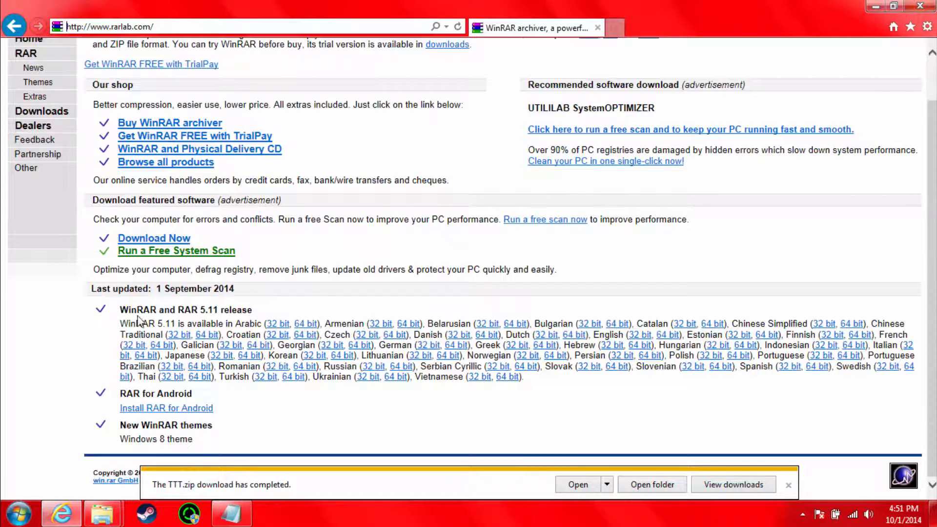
pyautogui.moveTo(124, 311); pyautogui.dragTo(362, 311)
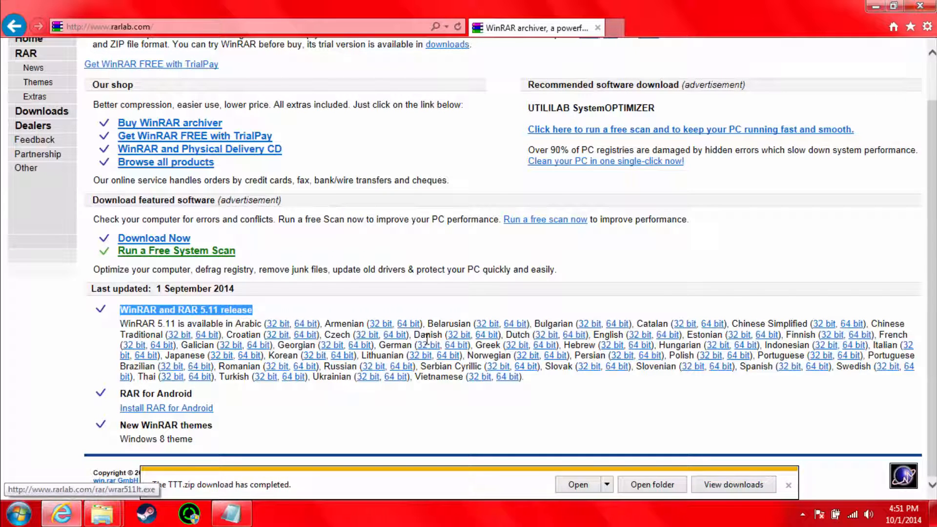
pyautogui.moveTo(415, 336); pyautogui.dragTo(621, 335)
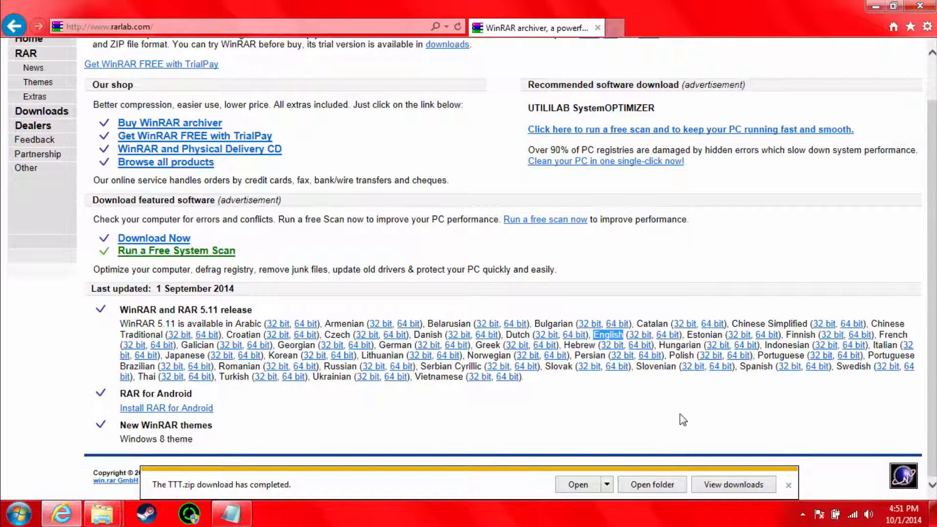
pyautogui.click(693, 286)
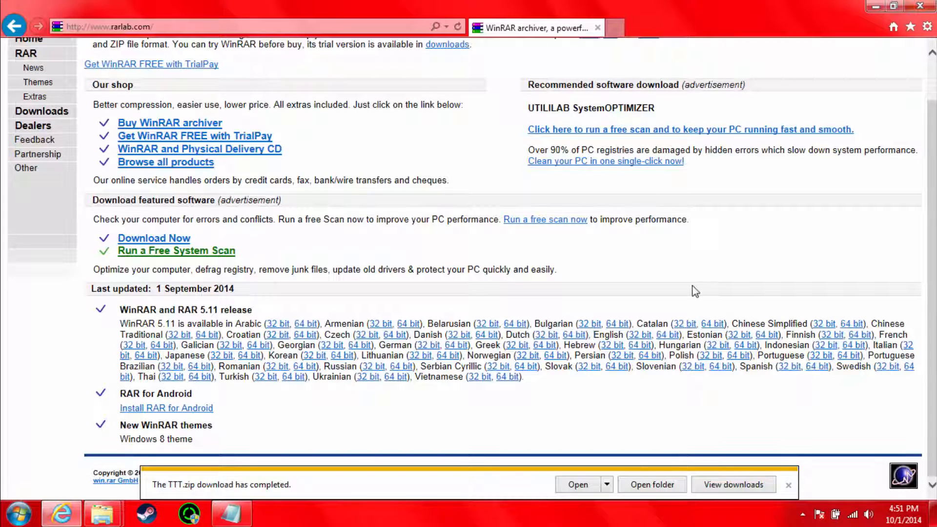
# Step: Open the computer's properties through the Start menu to check the Windows system type, then close the window
pyautogui.click(19, 517)
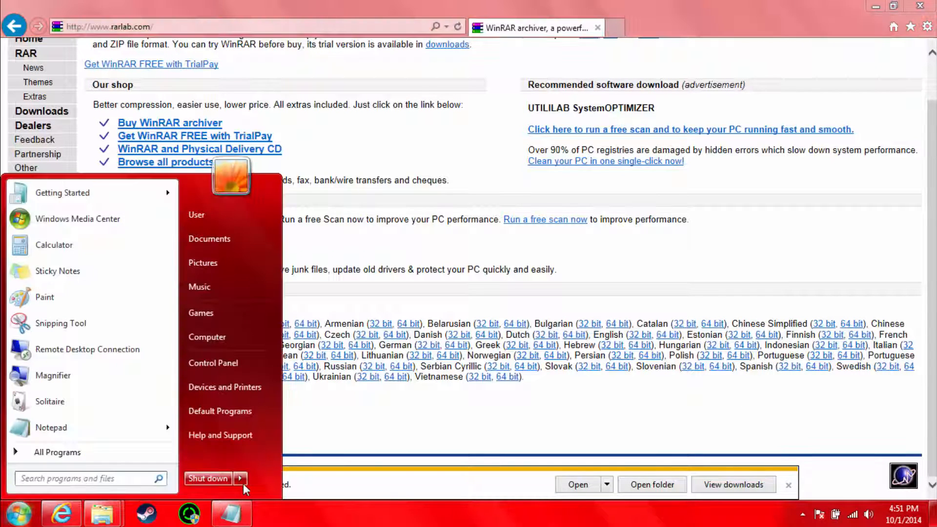
pyautogui.click(20, 516)
pyautogui.click(20, 515)
pyautogui.rightClick(213, 335)
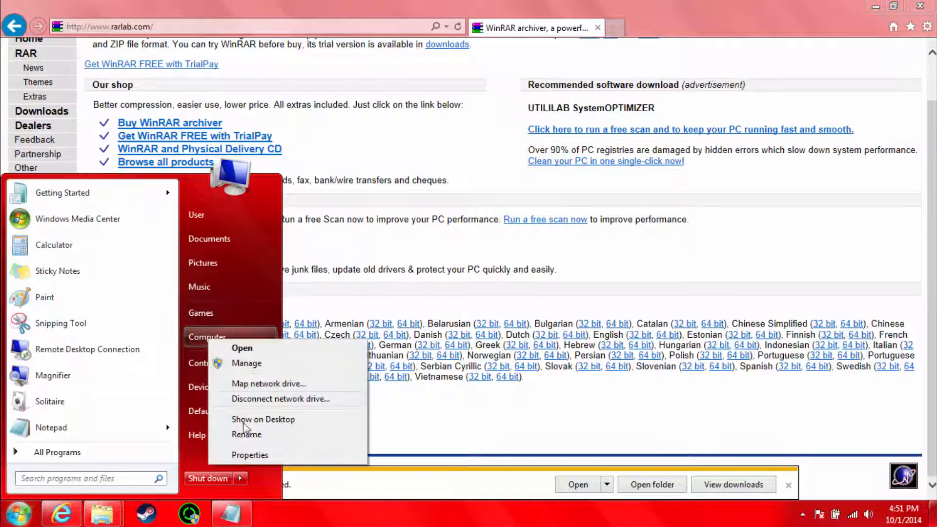
pyautogui.click(254, 457)
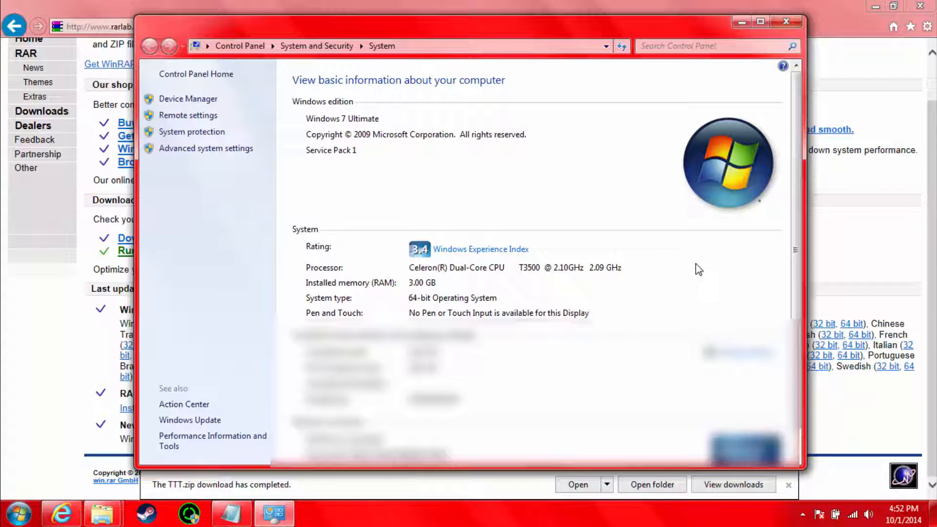
pyautogui.click(782, 27)
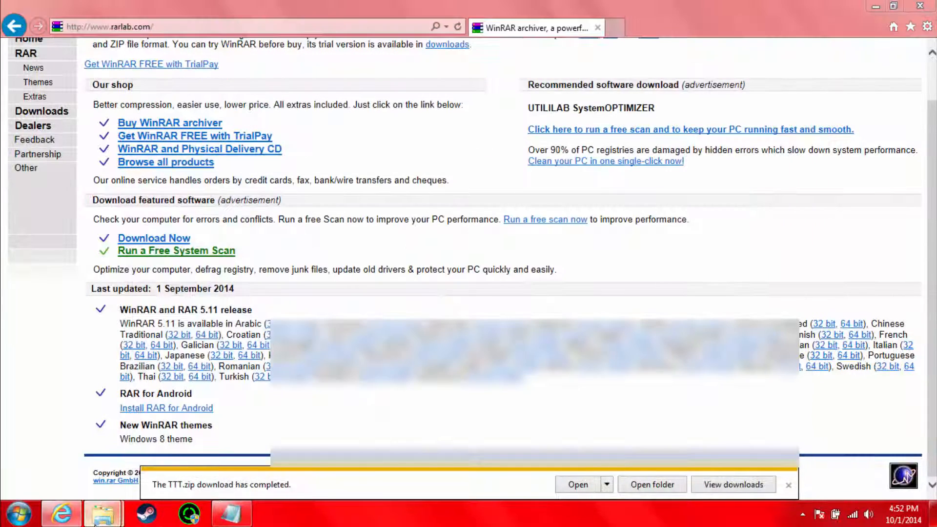
# Step: Check the system type again through the Computer entry in the TTT folder window, then return to the RARLAB page
pyautogui.moveTo(101, 519)
pyautogui.click(52, 446)
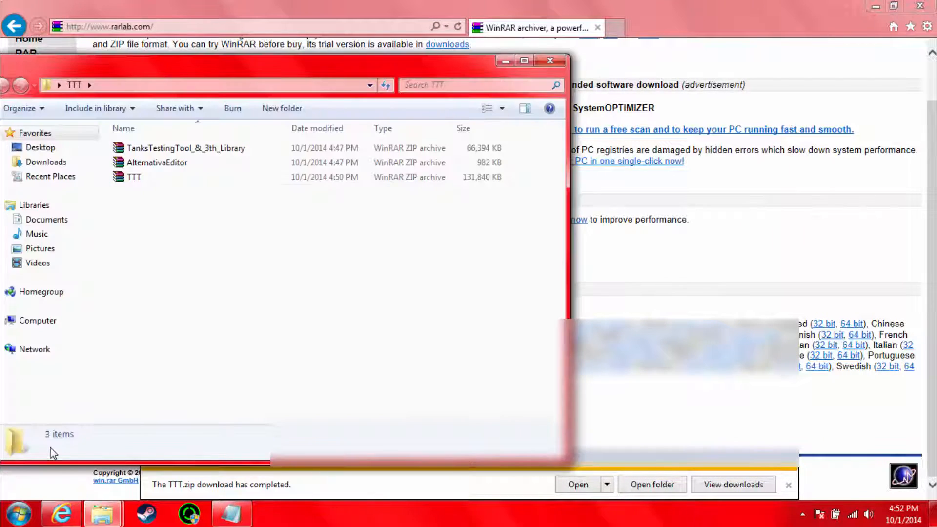
pyautogui.moveTo(259, 58); pyautogui.dragTo(423, 30)
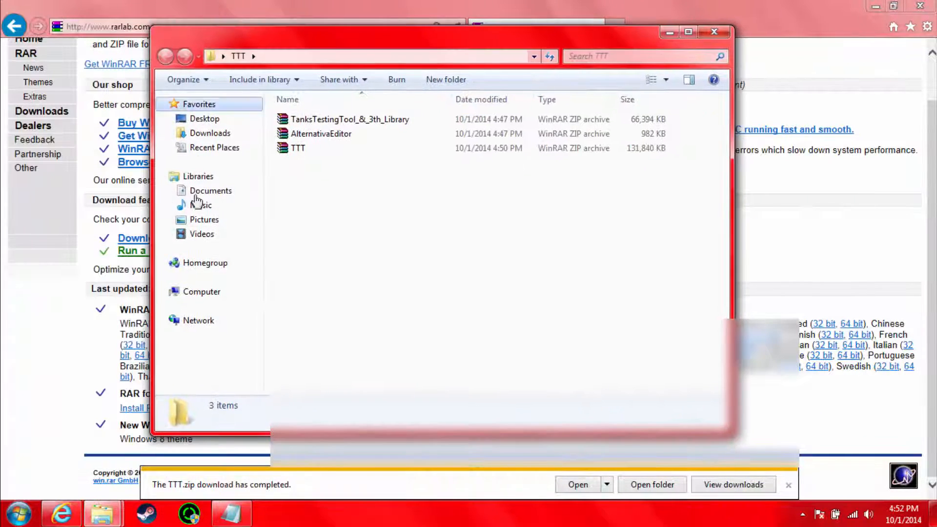
pyautogui.click(193, 292)
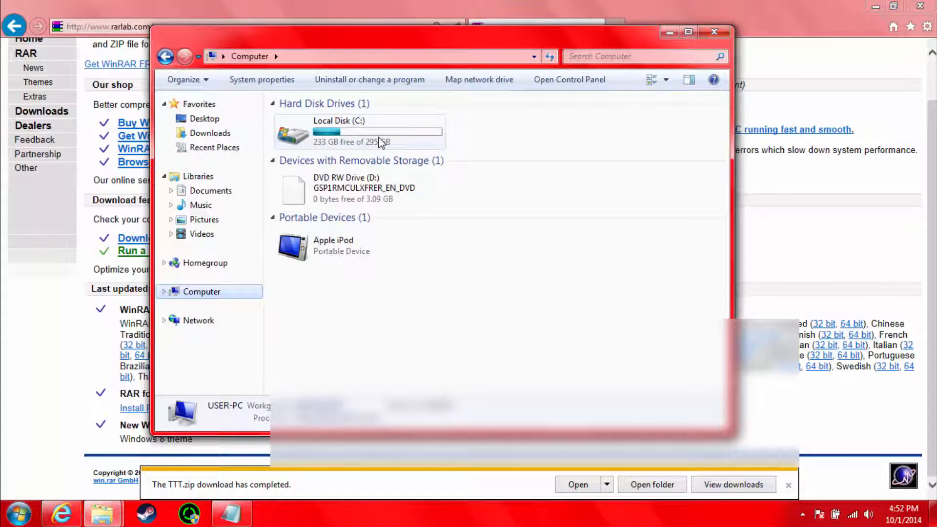
pyautogui.rightClick(197, 292)
pyautogui.click(239, 449)
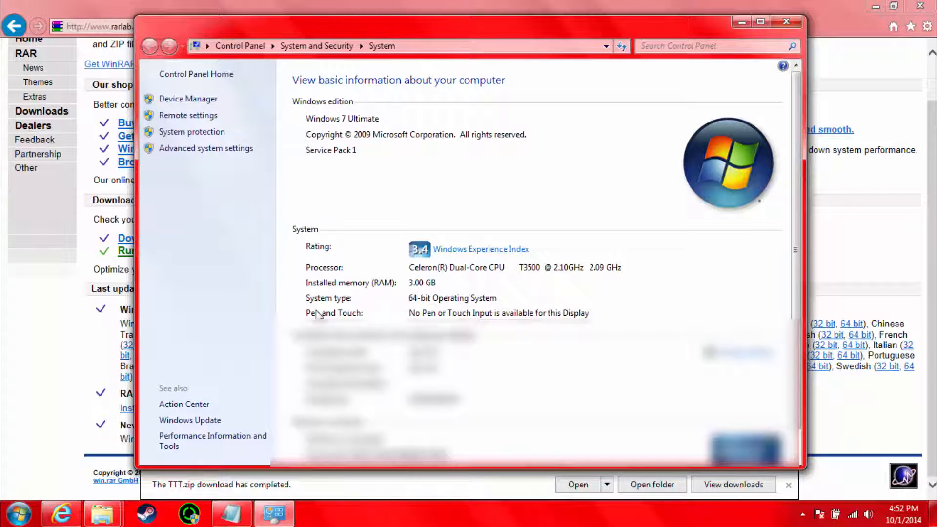
pyautogui.click(740, 23)
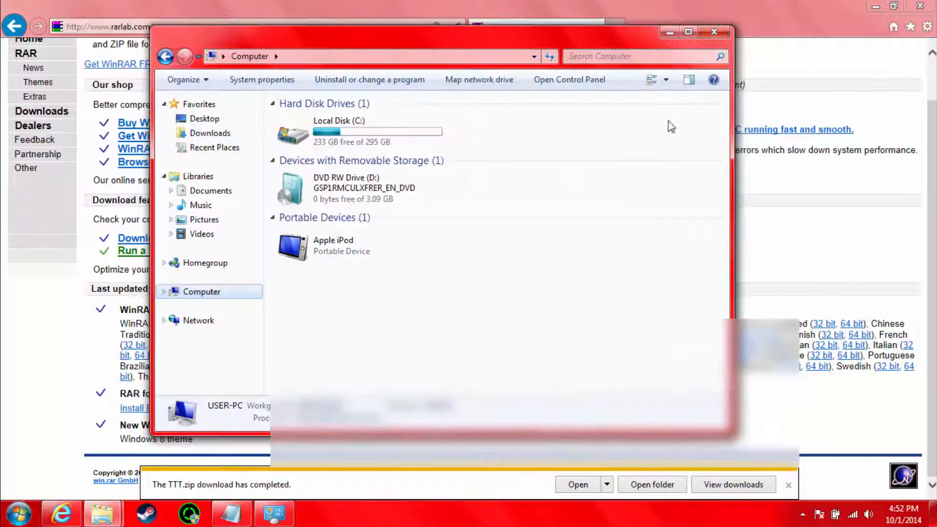
pyautogui.click(774, 288)
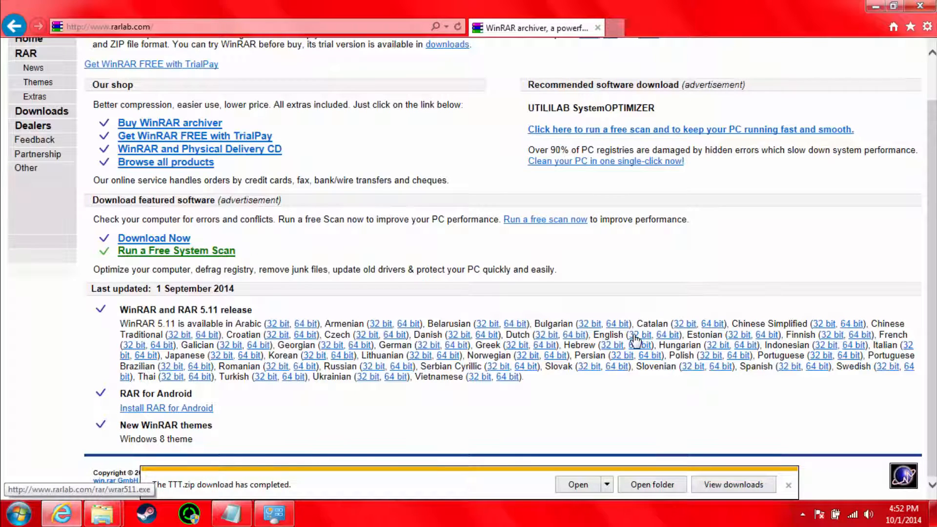
# Step: Download and run the English 64 bit WinRAR 5.11 installer, installing it to C:\Program Files\WinRAR
pyautogui.click(672, 335)
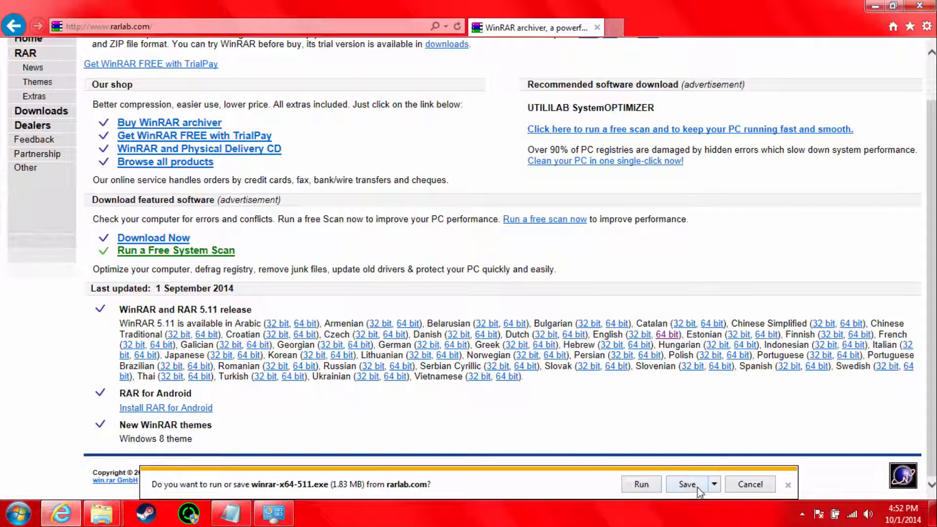
pyautogui.click(642, 484)
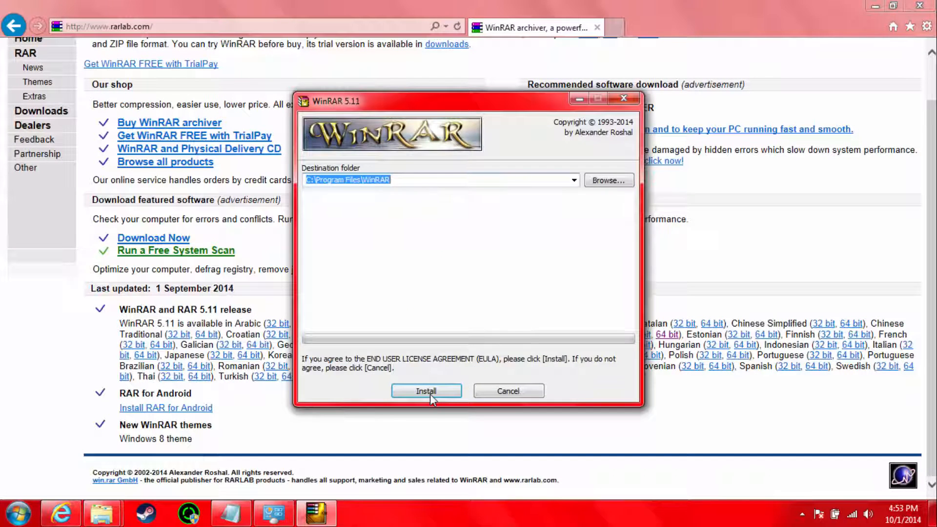
pyautogui.click(428, 392)
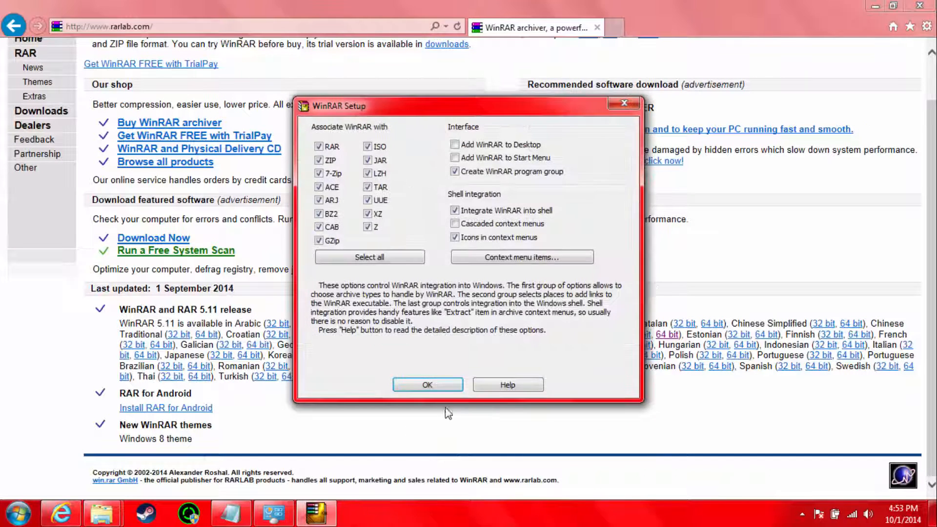
# Step: Select all archive types for WinRAR, toggle the ISO association and accept the setup options
pyautogui.click(364, 257)
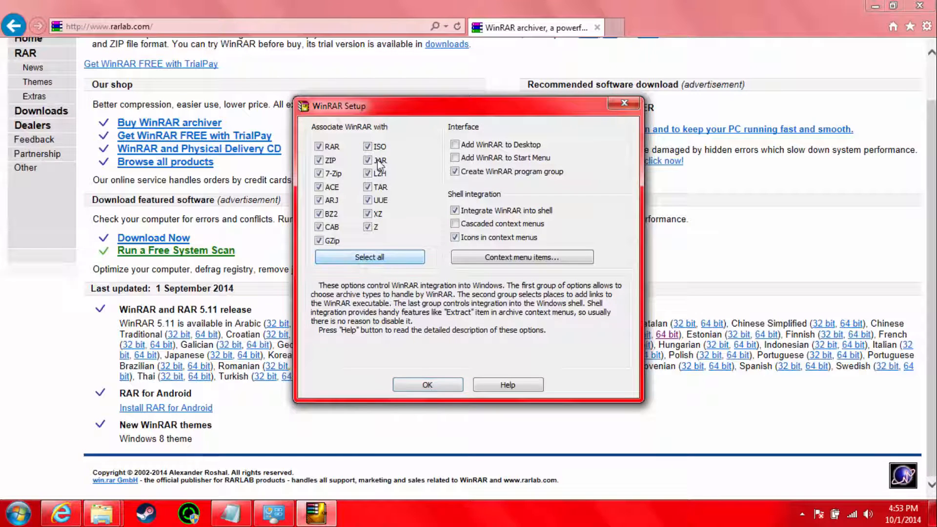
pyautogui.click(367, 147)
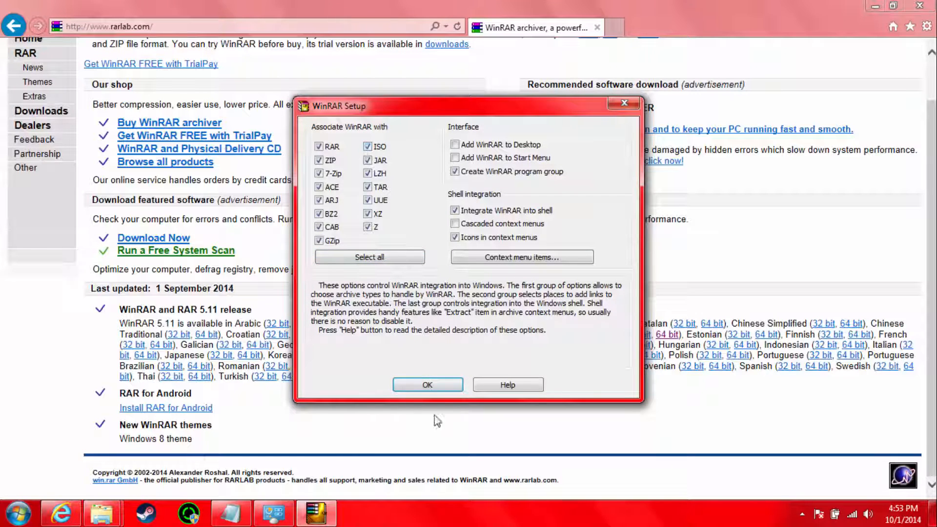
pyautogui.click(442, 385)
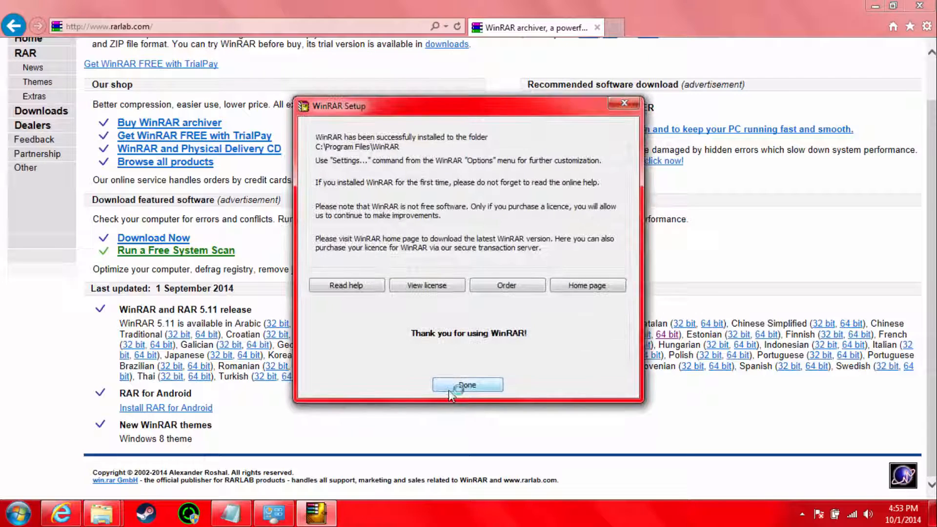
# Step: Finish the WinRAR setup and close the folder of WinRAR shortcuts
pyautogui.click(452, 386)
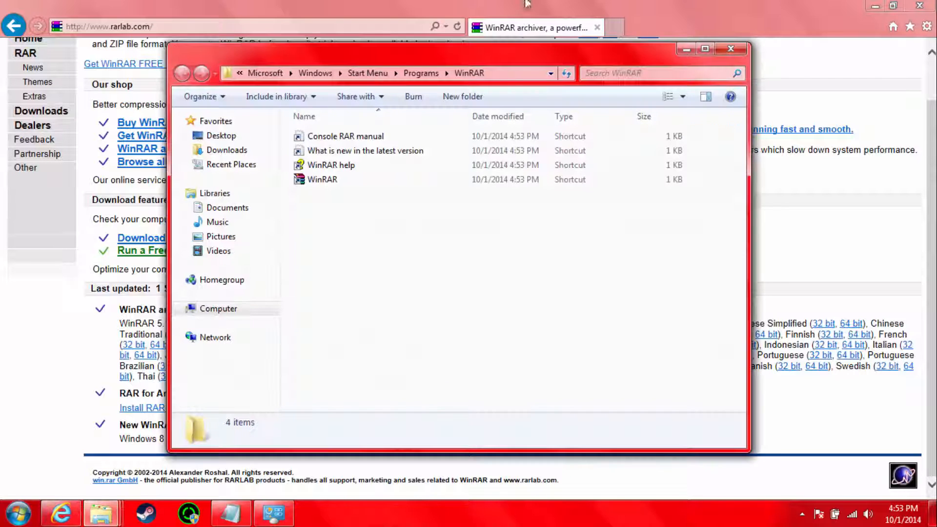
pyautogui.moveTo(455, 236); pyautogui.dragTo(410, 276)
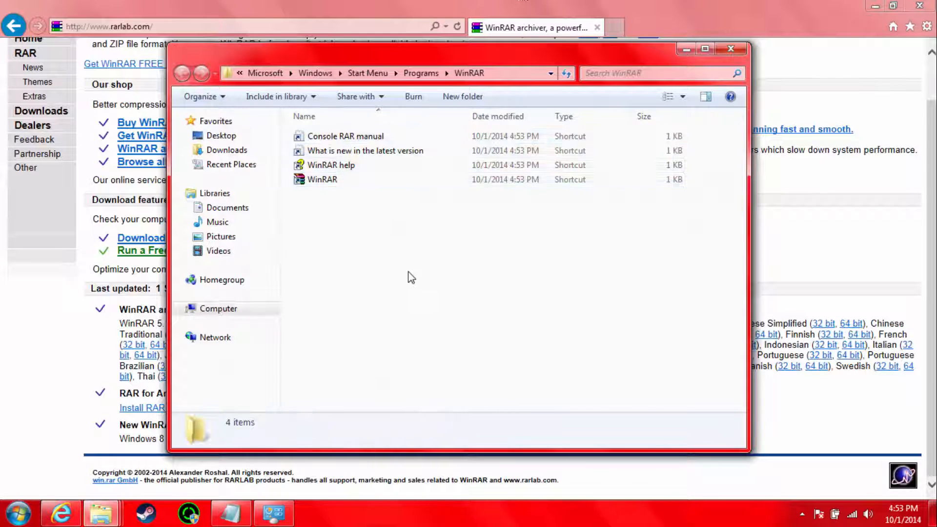
pyautogui.click(322, 180)
pyautogui.rightClick(334, 179)
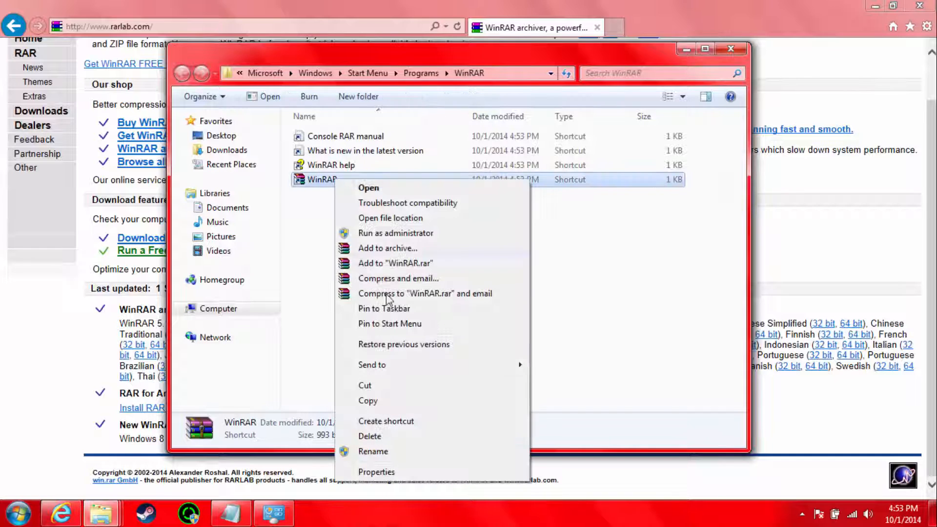
pyautogui.click(309, 373)
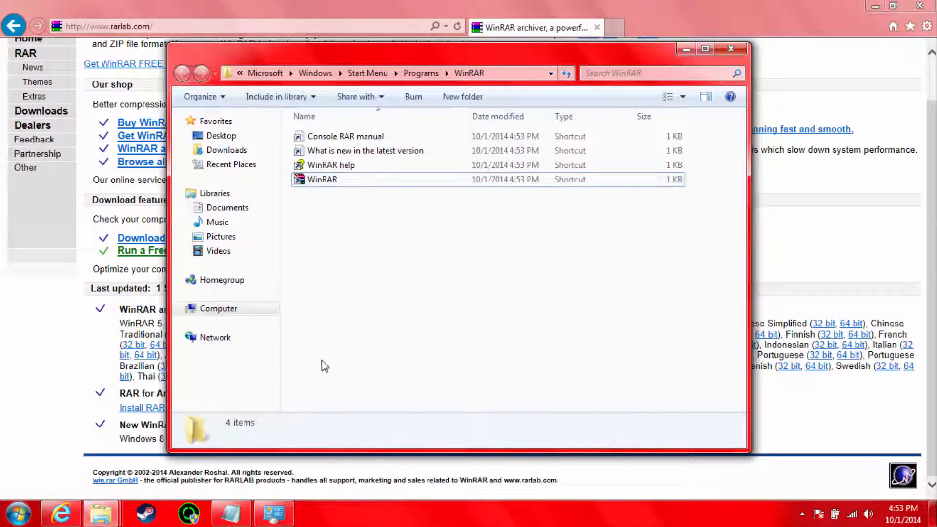
pyautogui.click(730, 48)
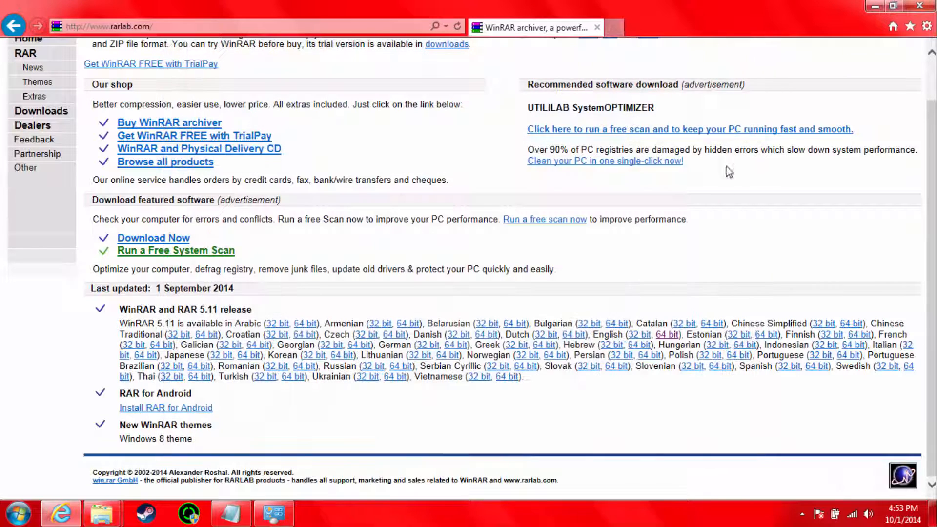
# Step: Clear the desktop by closing the browser and Computer windows, minimizing the Notepad link list and moving the Downloads window
pyautogui.click(920, 6)
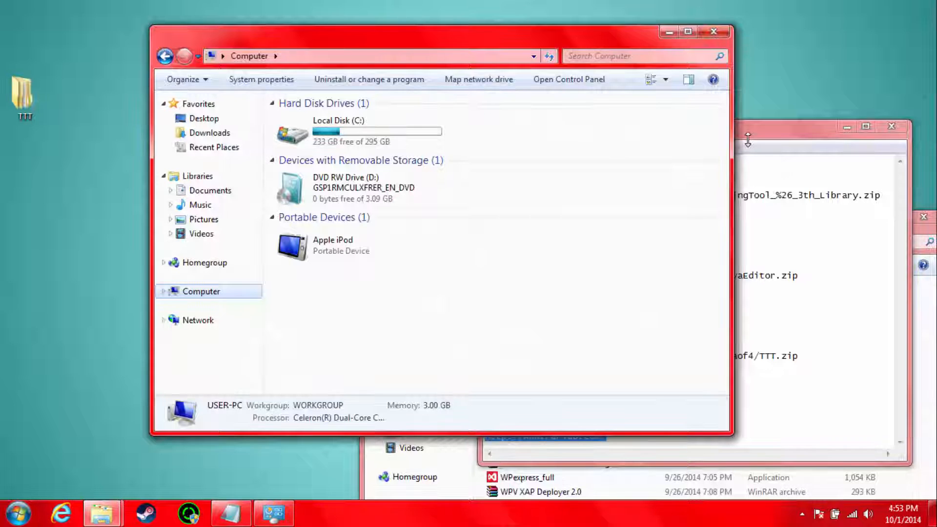
pyautogui.click(715, 33)
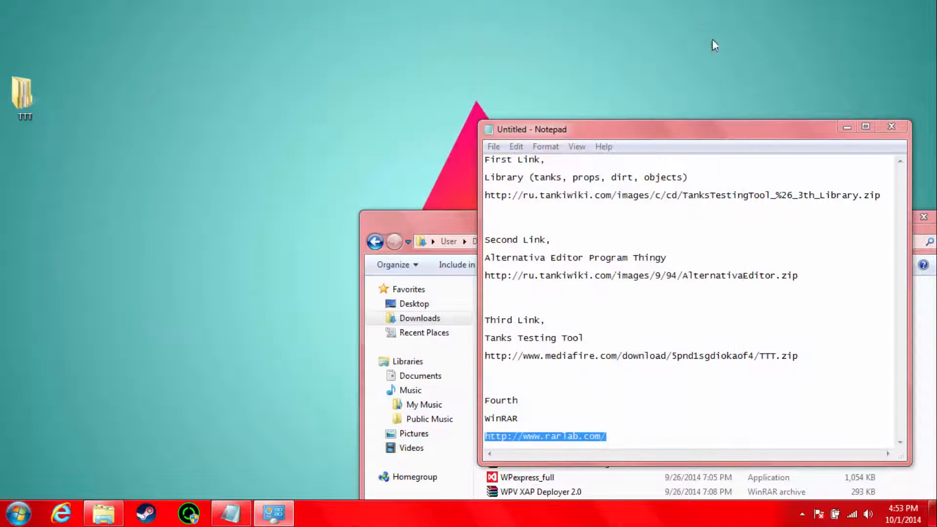
pyautogui.moveTo(640, 137); pyautogui.dragTo(494, 68)
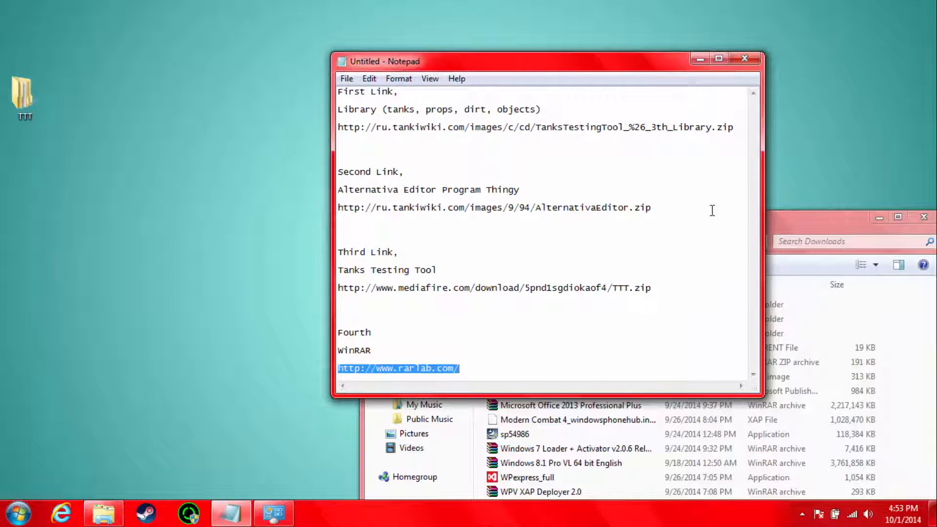
pyautogui.click(700, 58)
pyautogui.moveTo(736, 226); pyautogui.dragTo(611, 44)
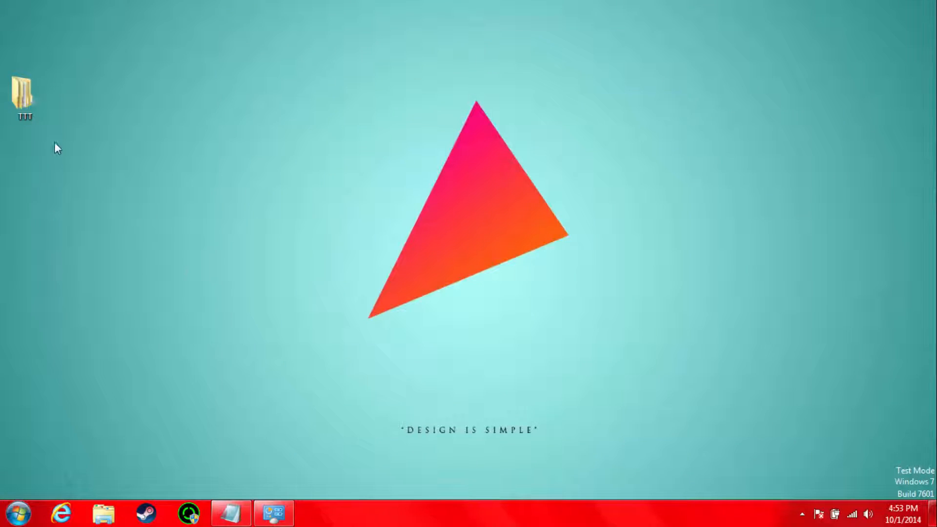
# Step: Move the TTT folder to a new spot on the desktop and open it
pyautogui.moveTo(34, 93); pyautogui.dragTo(185, 99)
pyautogui.doubleClick(186, 98)
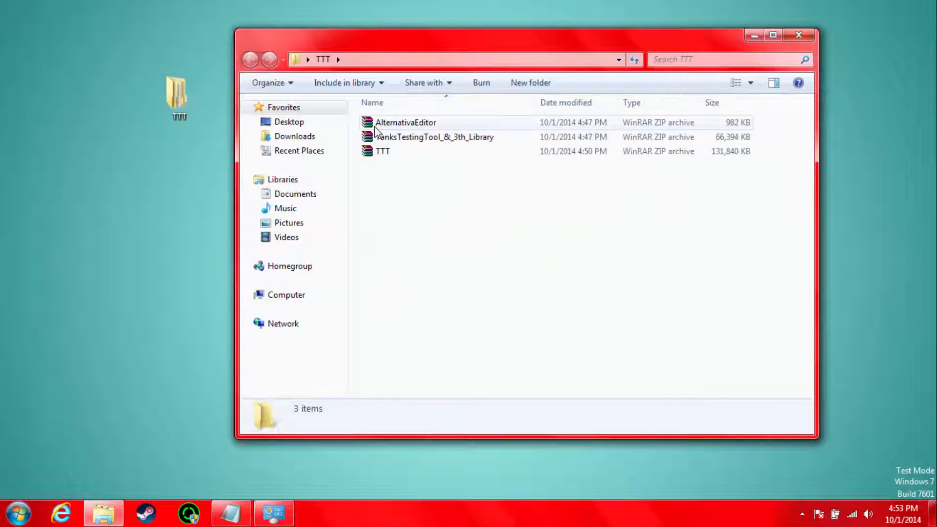
pyautogui.moveTo(421, 203); pyautogui.dragTo(382, 106)
pyautogui.click(446, 250)
# Step: Open the AlternativaEditor archive in WinRAR to view its contents, then close the archive window
pyautogui.rightClick(380, 124)
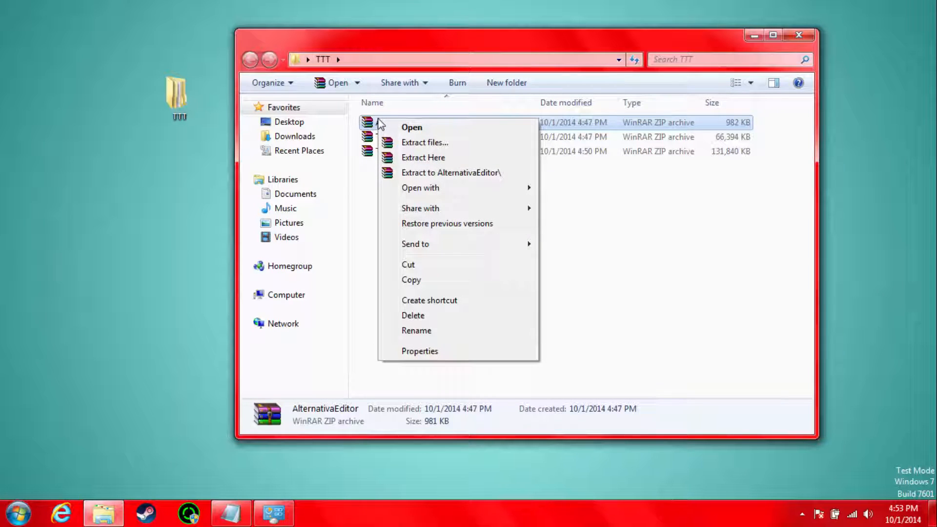
pyautogui.click(364, 183)
pyautogui.doubleClick(368, 123)
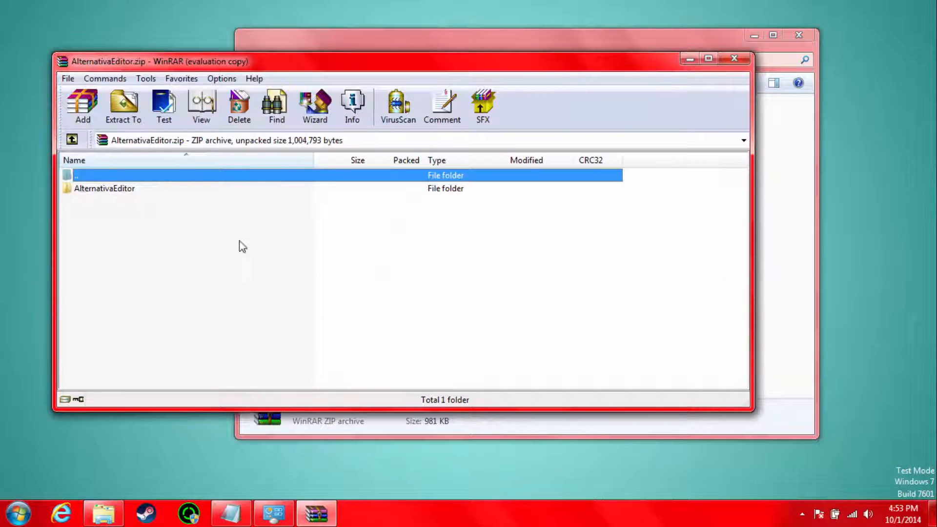
pyautogui.click(734, 59)
# Step: Extract the AlternativaEditor archive into its own AlternativaEditor folder
pyautogui.click(385, 122)
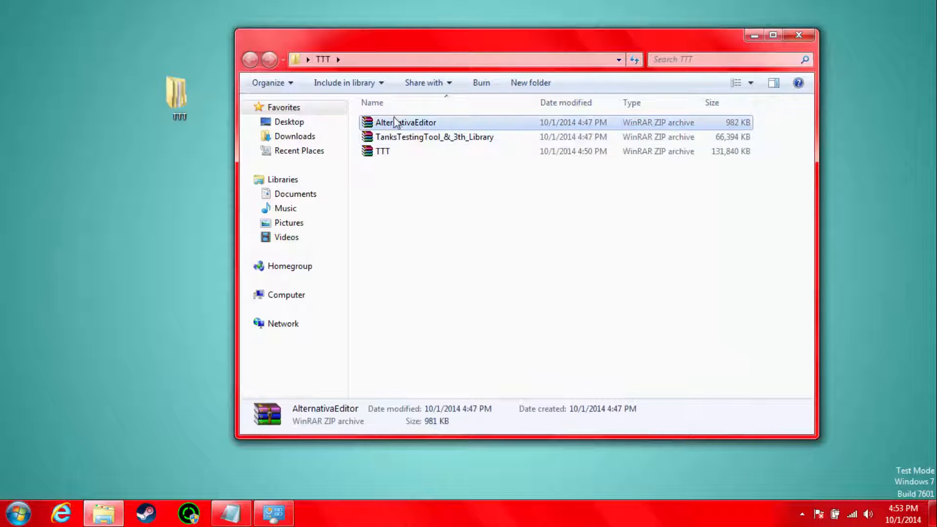
pyautogui.rightClick(396, 120)
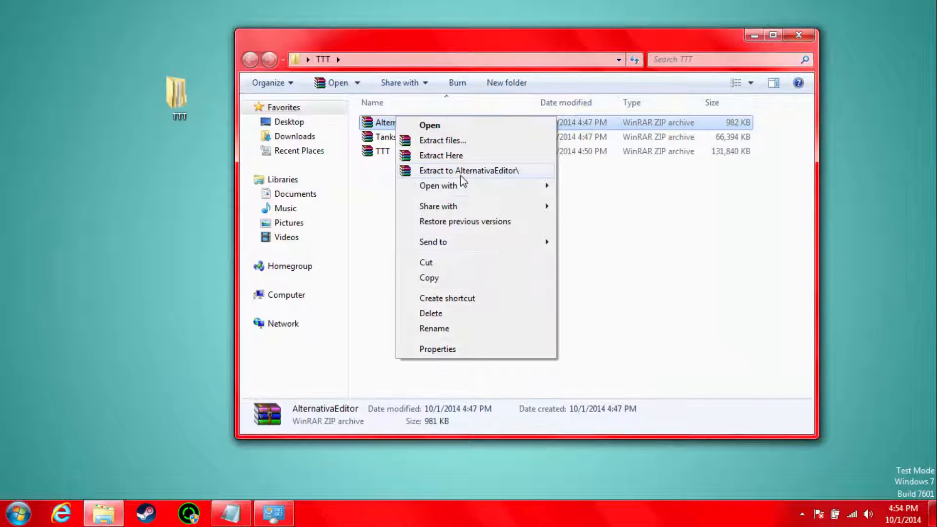
pyautogui.click(519, 172)
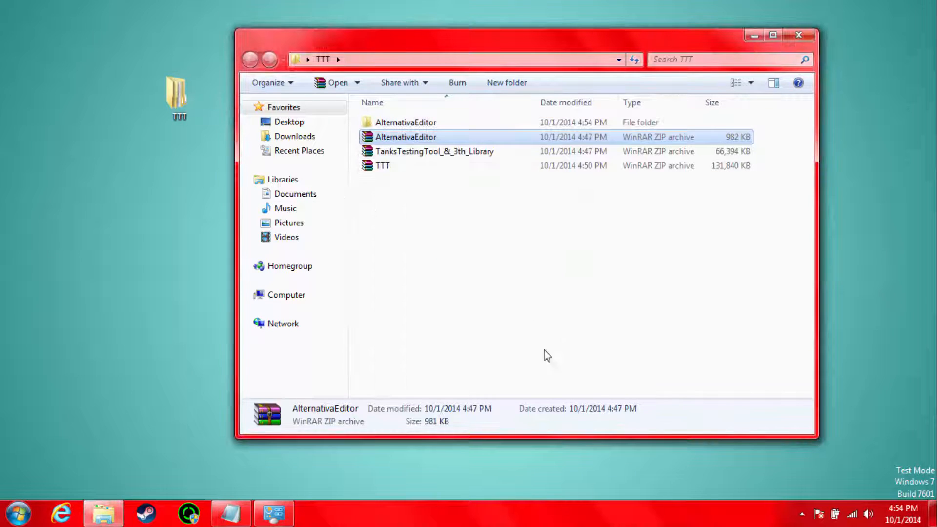
# Step: Extract the TanksTestingTool_&_3th_Library archive into its own folder and move the progress window off the file list
pyautogui.click(389, 151)
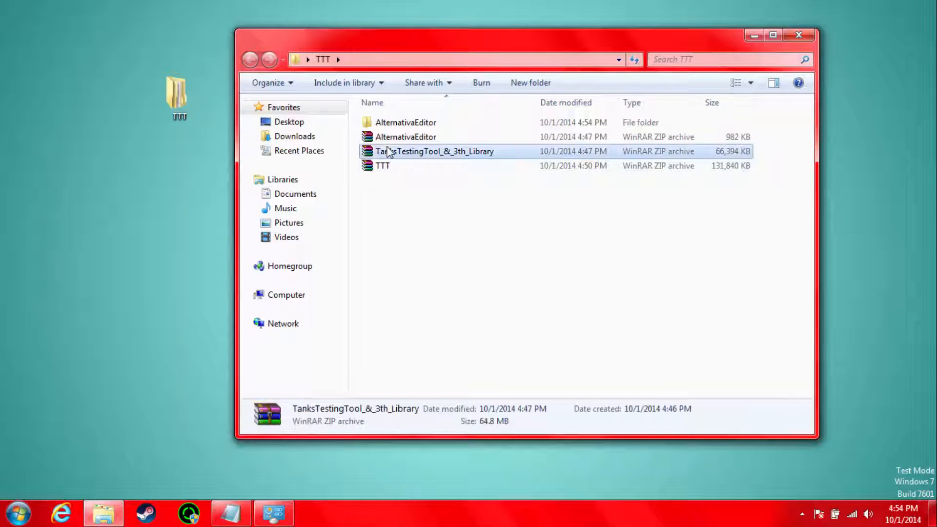
pyautogui.rightClick(388, 151)
pyautogui.click(498, 205)
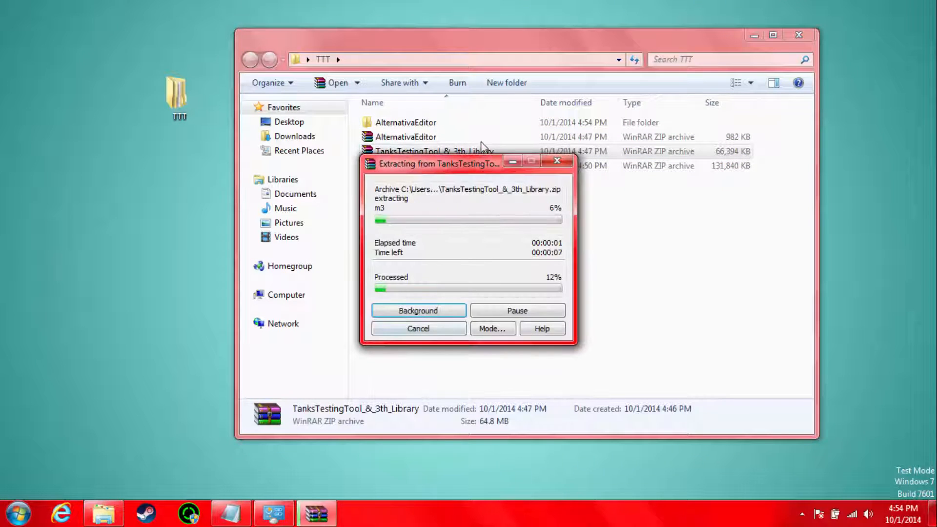
pyautogui.moveTo(480, 164); pyautogui.dragTo(199, 155)
# Step: Extract the TTT archive into its own TTT folder and move the progress window clear of the file list
pyautogui.rightClick(381, 181)
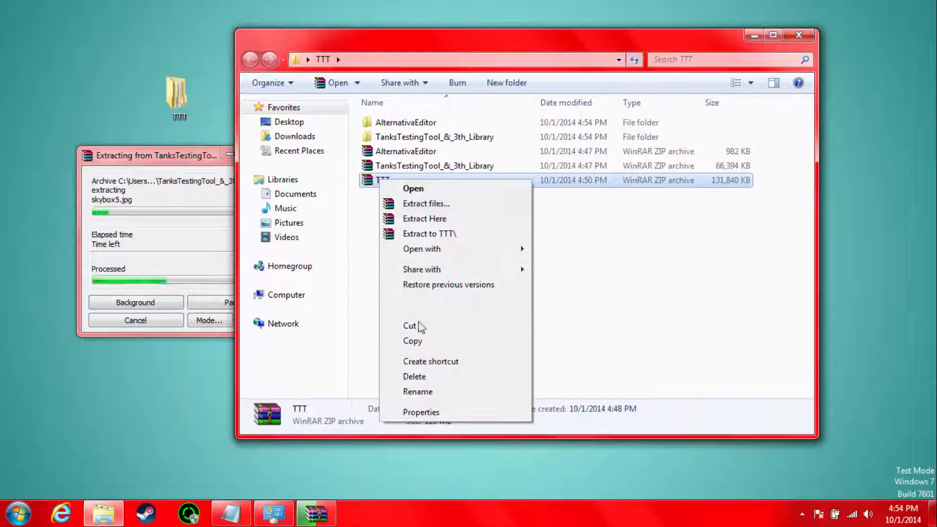
pyautogui.click(433, 234)
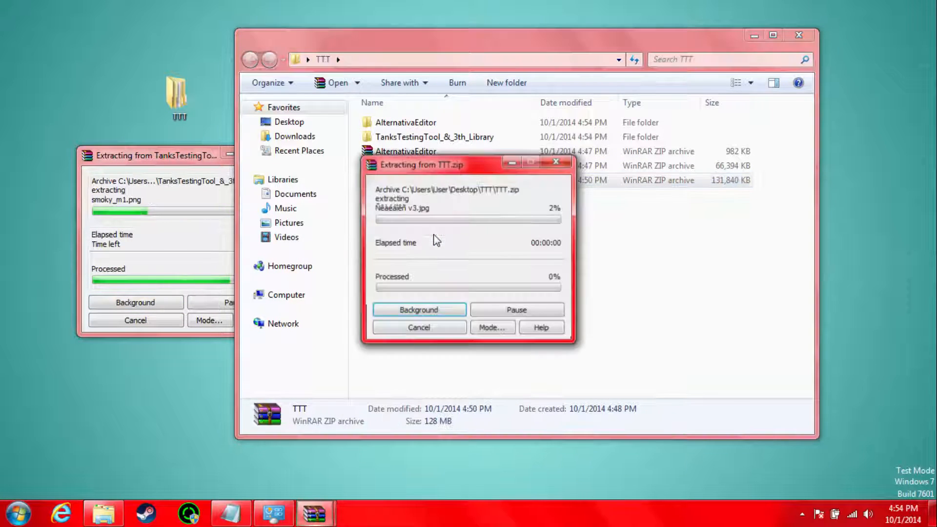
pyautogui.click(171, 162)
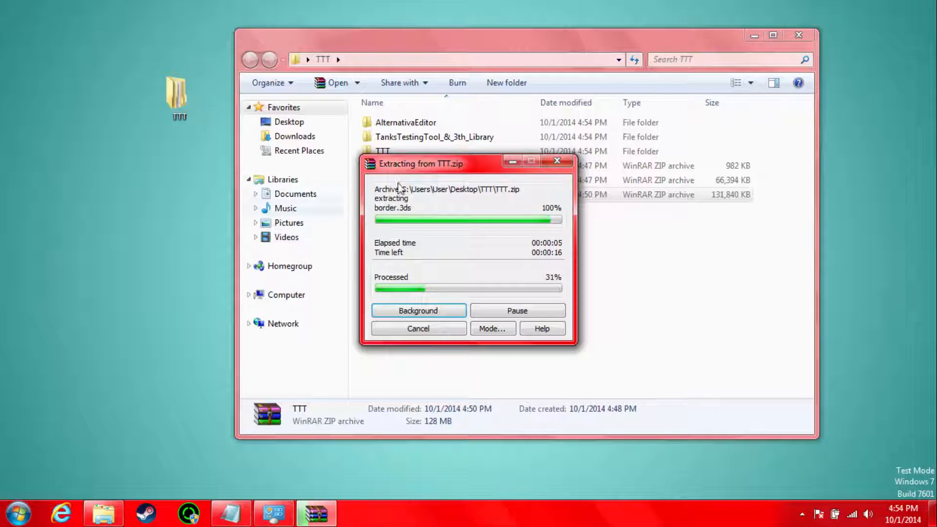
pyautogui.moveTo(400, 163); pyautogui.dragTo(474, 254)
pyautogui.click(394, 269)
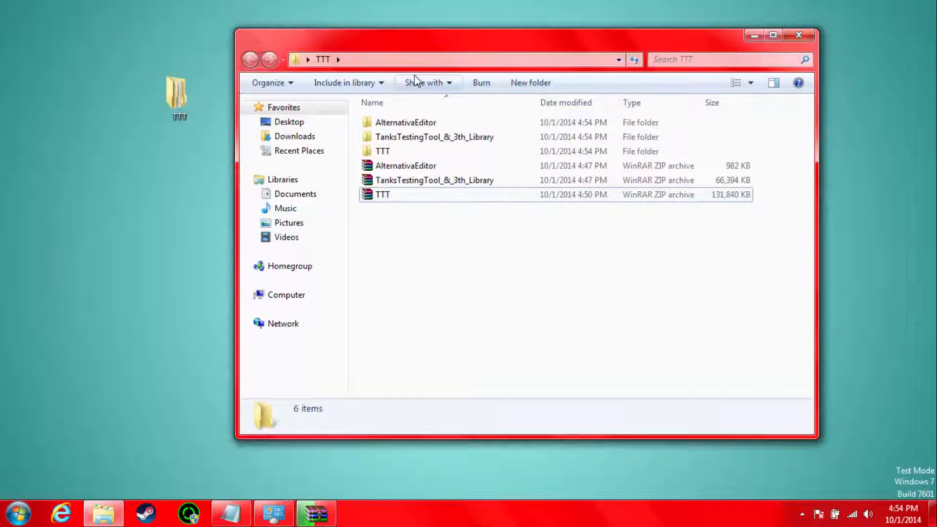
# Step: Open the extracted AlternativaEditor folder down to its 1.4.11 subfolder
pyautogui.doubleClick(430, 125)
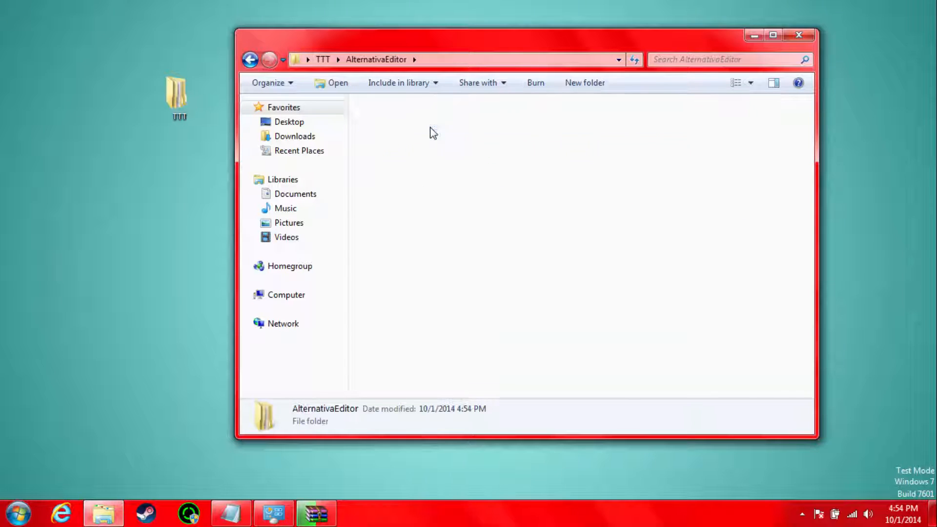
pyautogui.doubleClick(431, 126)
pyautogui.doubleClick(431, 130)
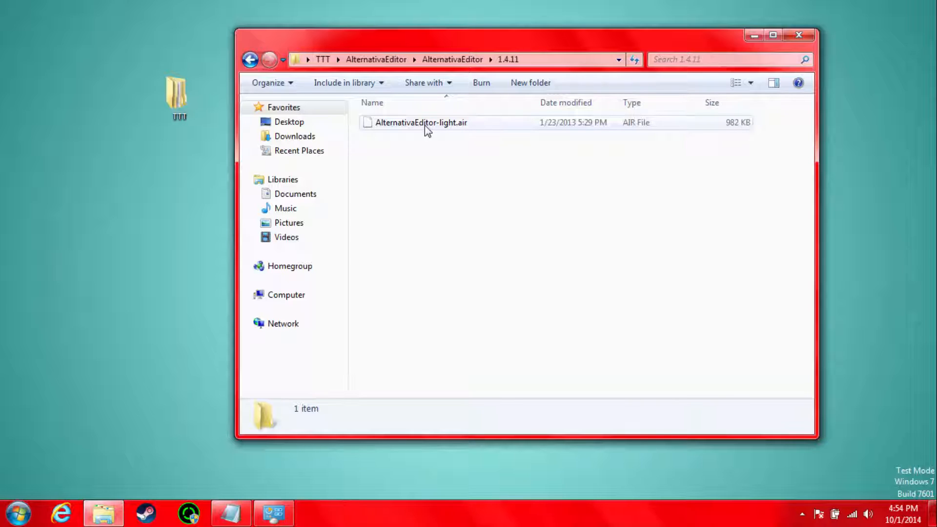
# Step: Open Google in Internet Explorer and search for "adobe air"
pyautogui.click(61, 513)
pyautogui.click(195, 27)
pyautogui.write('g')
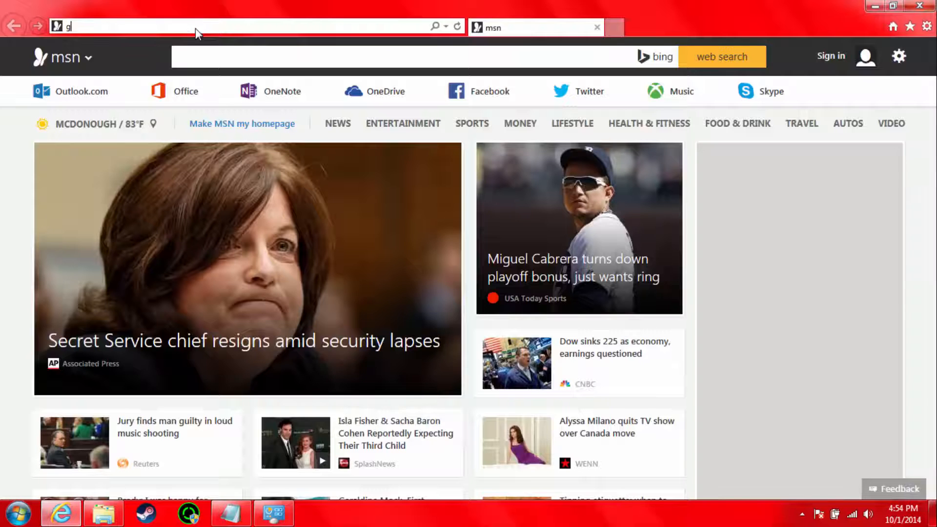
pyautogui.press('Return')
pyautogui.write('a')
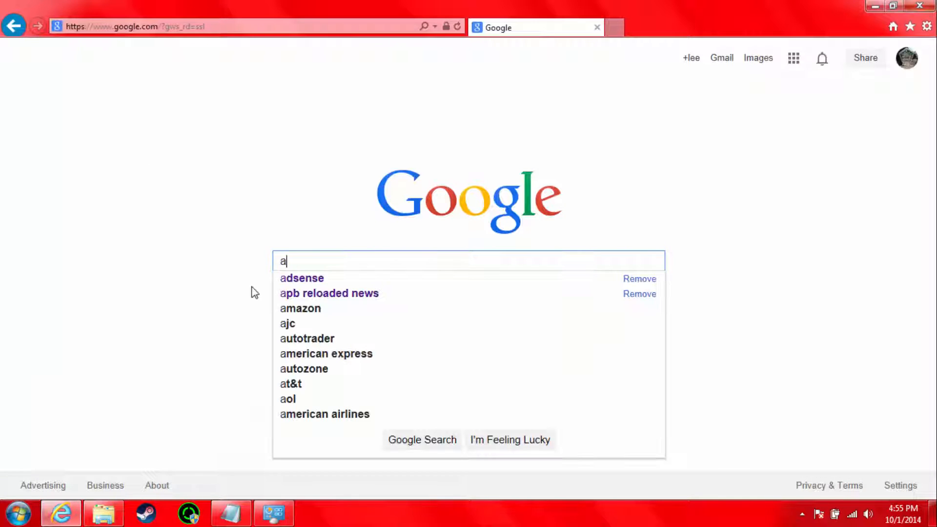
pyautogui.write('dobe air')
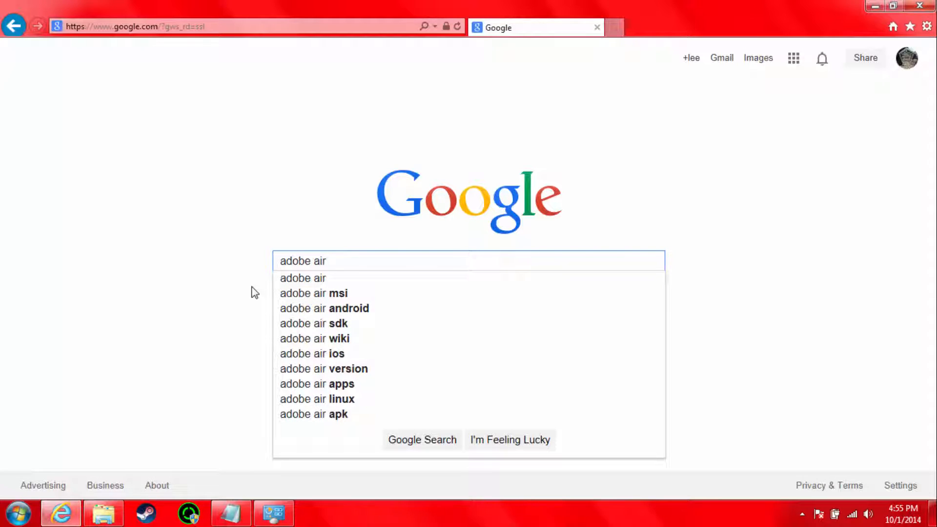
pyautogui.press('Return')
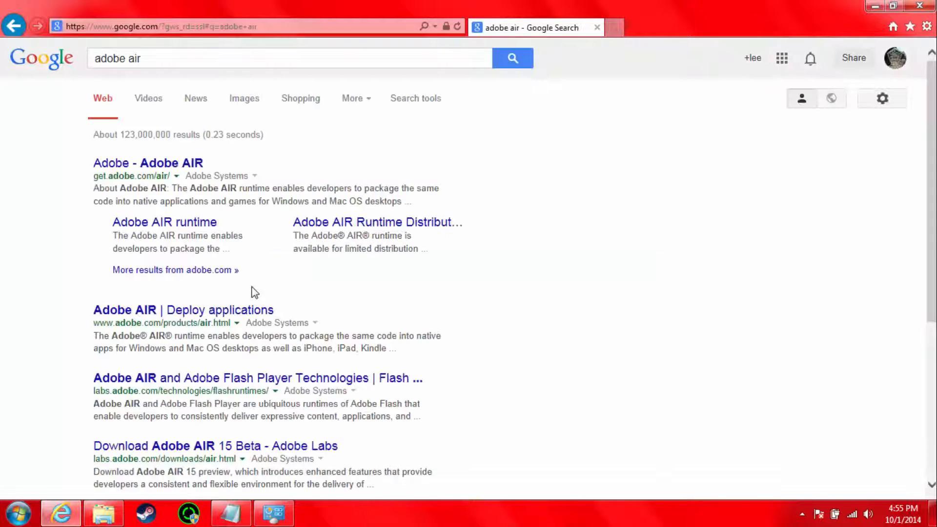
# Step: Open Adobe's official AIR download page, download AdobeAIRInstaller.exe and run it
pyautogui.click(174, 166)
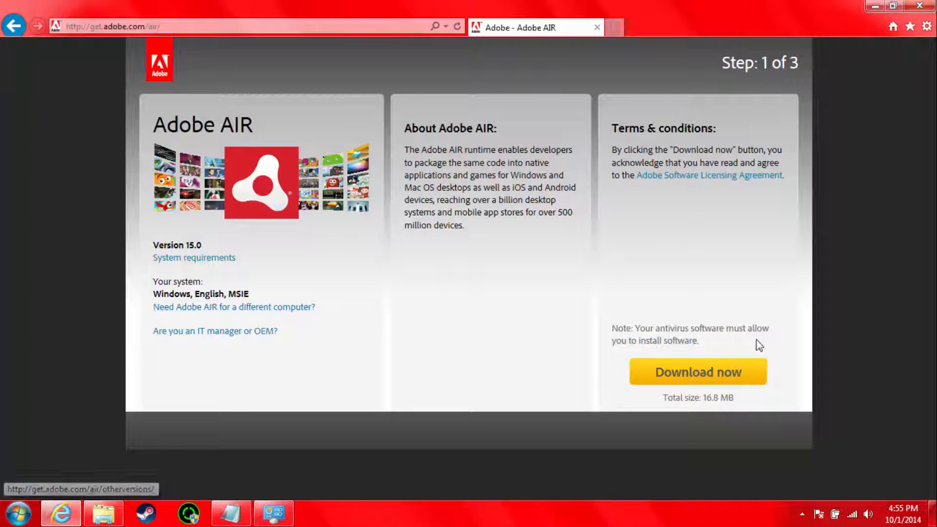
pyautogui.click(737, 373)
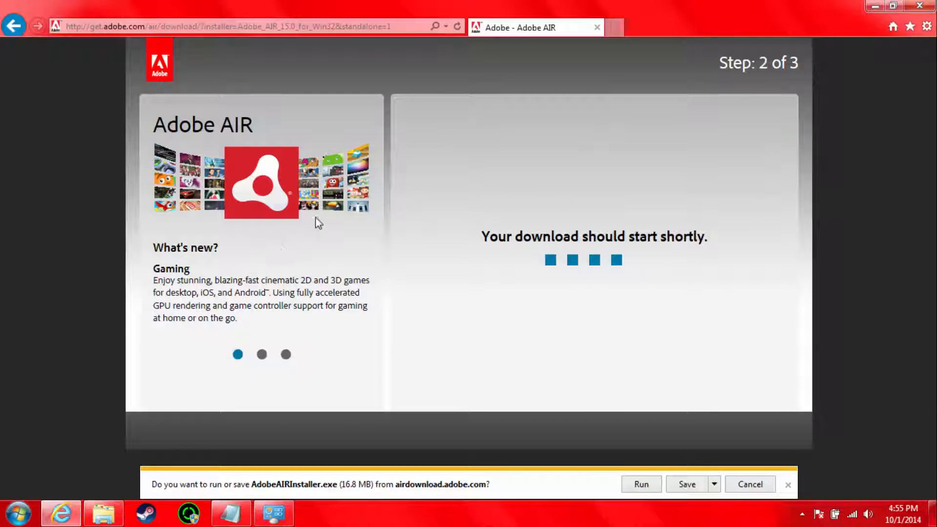
pyautogui.click(651, 487)
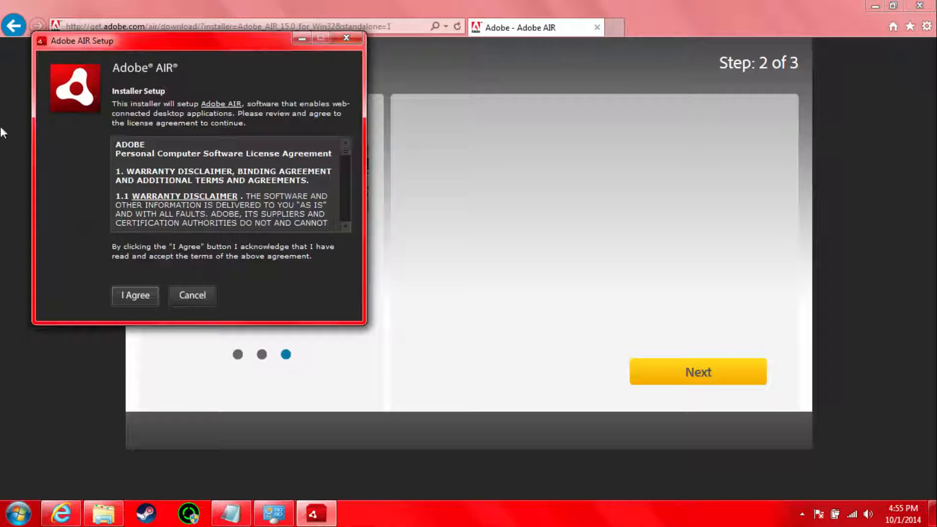
# Step: Accept the Adobe AIR licence agreement, complete the installation and close the browser
pyautogui.click(138, 298)
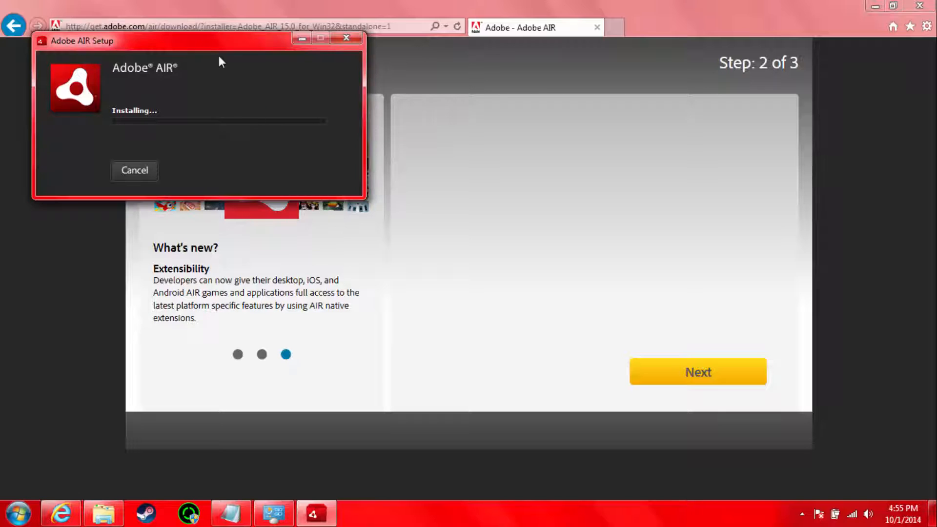
pyautogui.moveTo(204, 43); pyautogui.dragTo(470, 113)
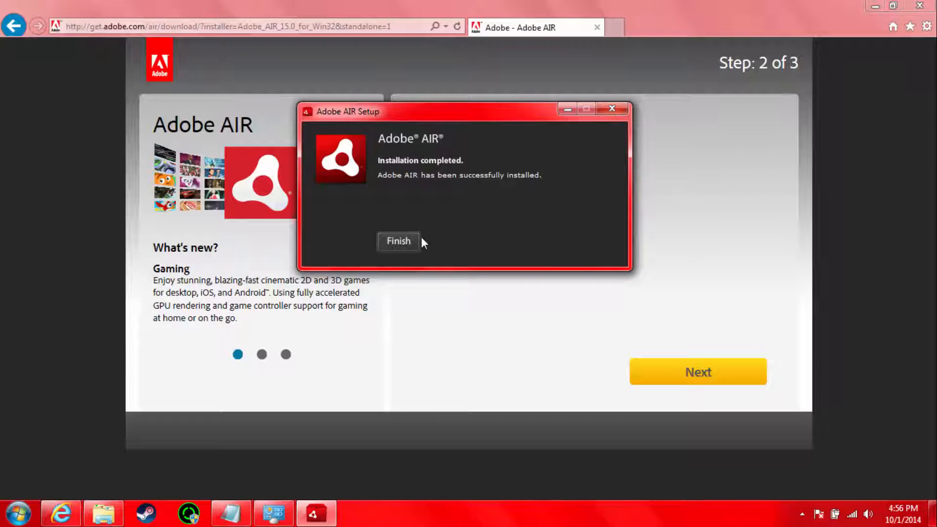
pyautogui.click(409, 240)
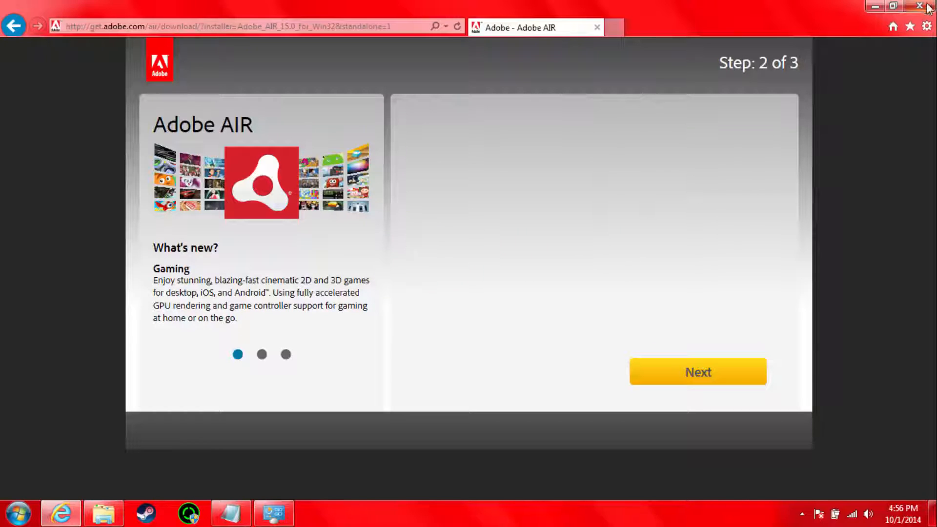
pyautogui.click(920, 6)
# Step: Reposition the 1.4.11 folder window and go back up to the main TTT folder
pyautogui.moveTo(495, 45); pyautogui.dragTo(467, 60)
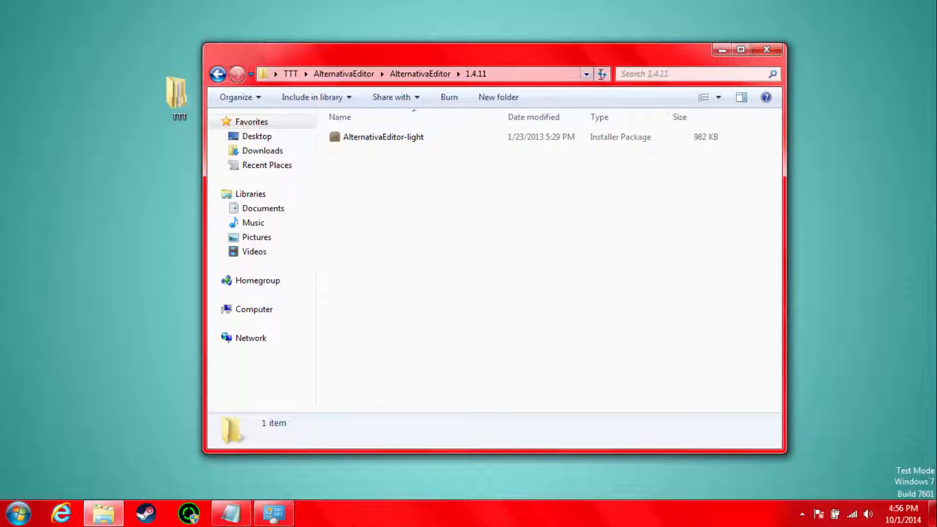
pyautogui.click(292, 74)
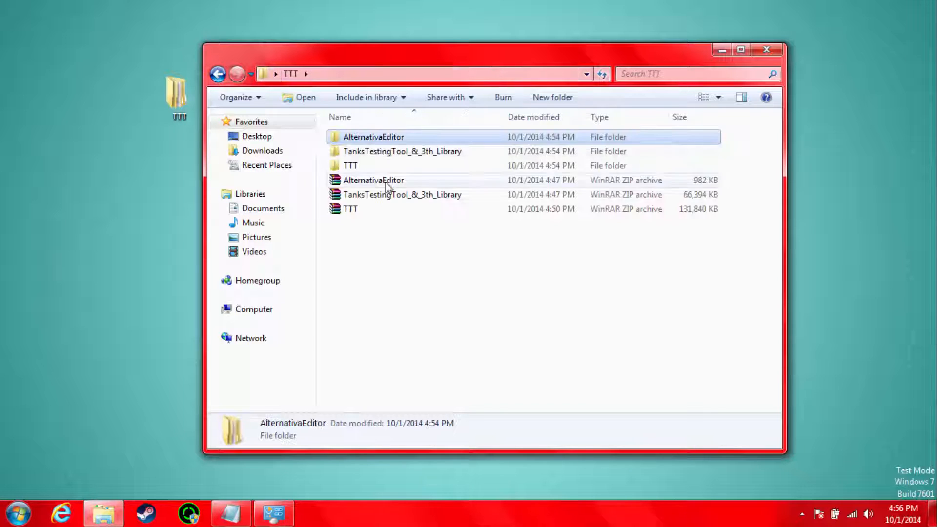
# Step: Run the AlternativaEditor-light installer from the AlternativaEditor 1.4.11 folder and install it to C:\Program Files (x86) with the default preferences
pyautogui.doubleClick(366, 137)
pyautogui.doubleClick(361, 138)
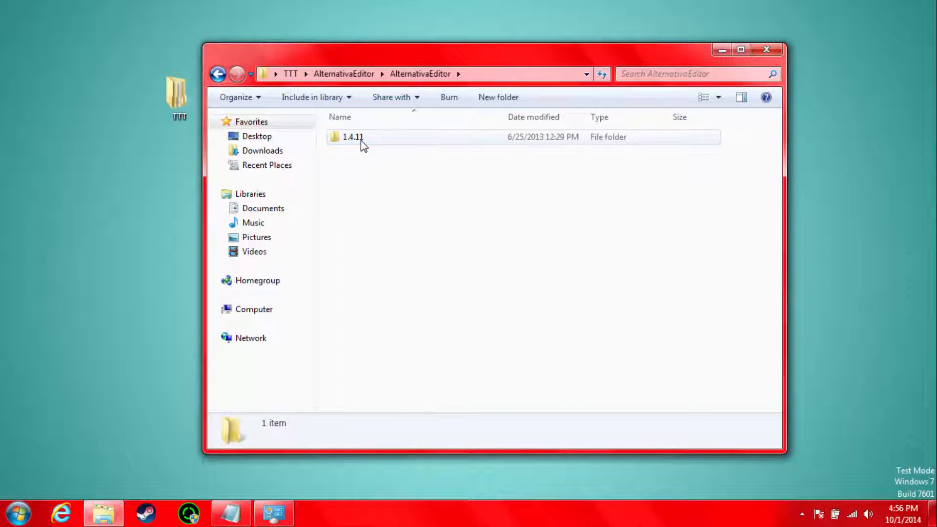
pyautogui.doubleClick(361, 138)
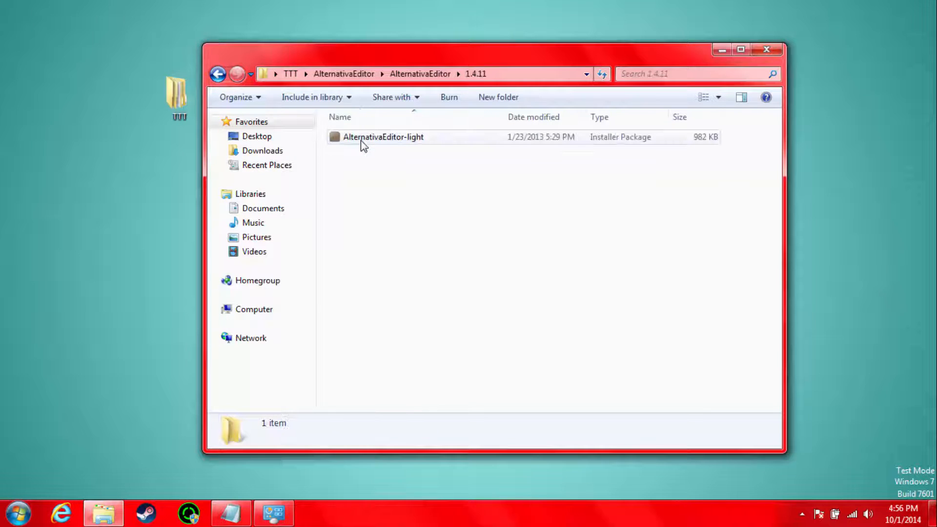
pyautogui.doubleClick(361, 139)
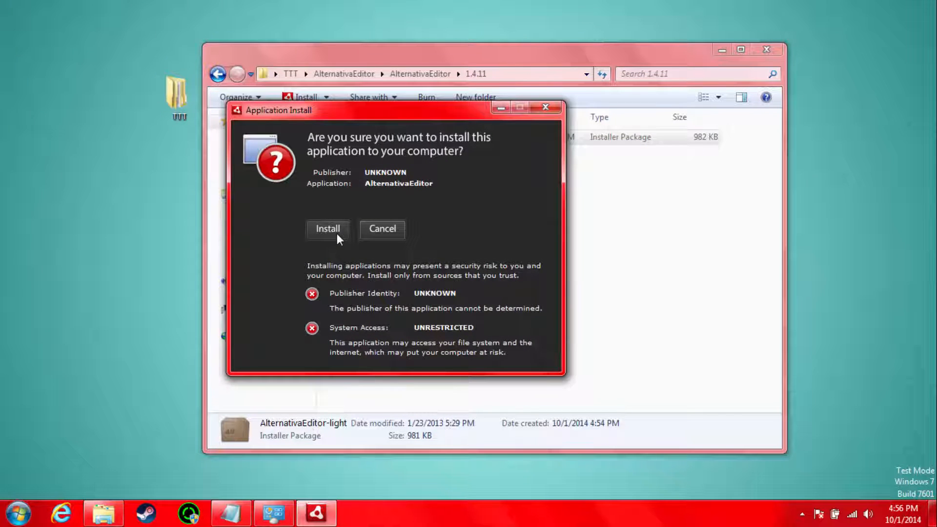
pyautogui.click(337, 233)
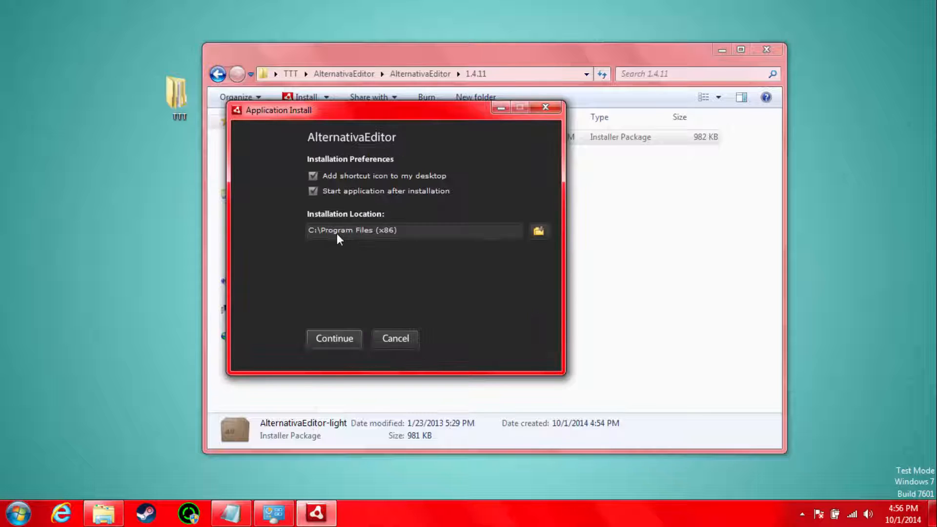
pyautogui.click(335, 337)
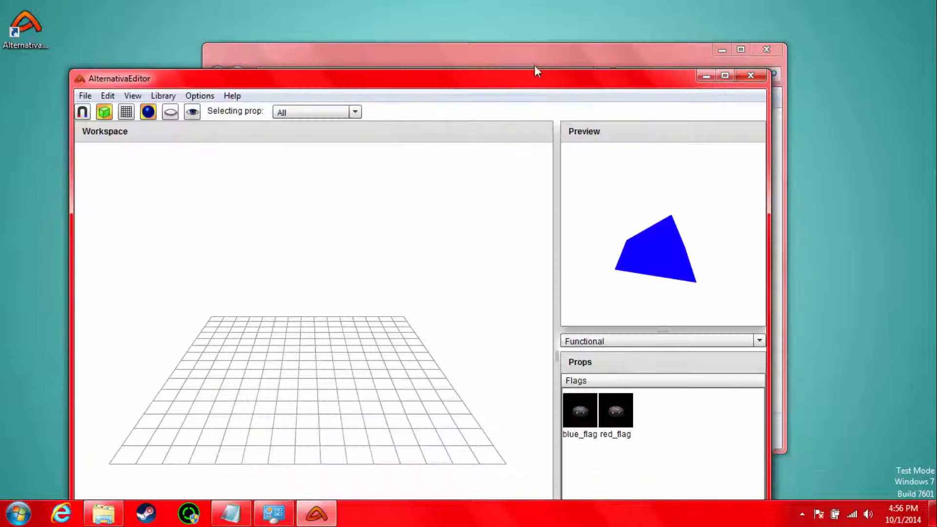
pyautogui.click(535, 62)
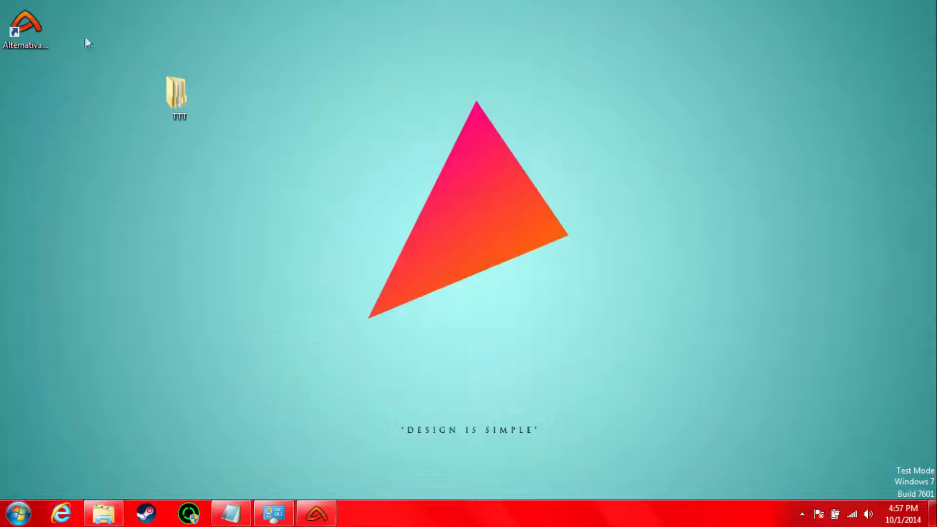
# Step: Move the AlternativaEditor desktop shortcut into the TTT folder and close the running editor
pyautogui.moveTo(25, 26); pyautogui.dragTo(583, 164)
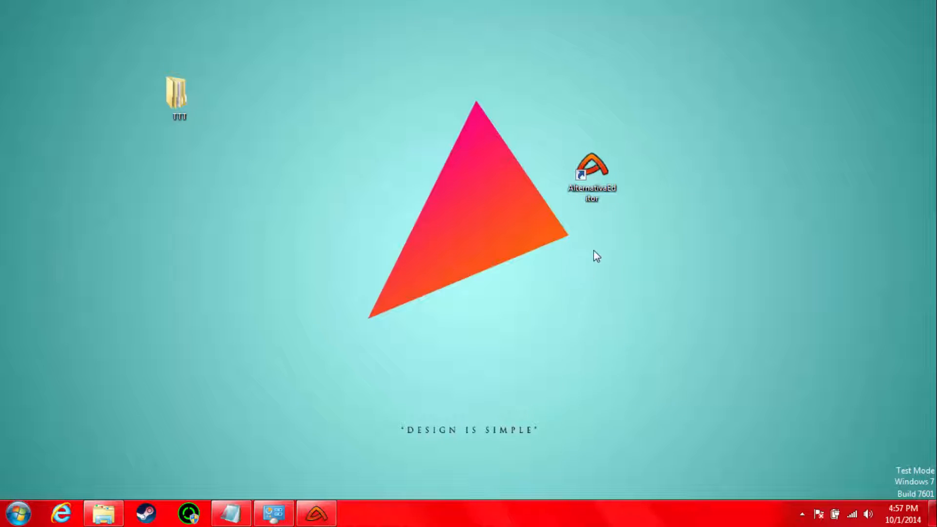
pyautogui.moveTo(591, 168); pyautogui.dragTo(177, 98)
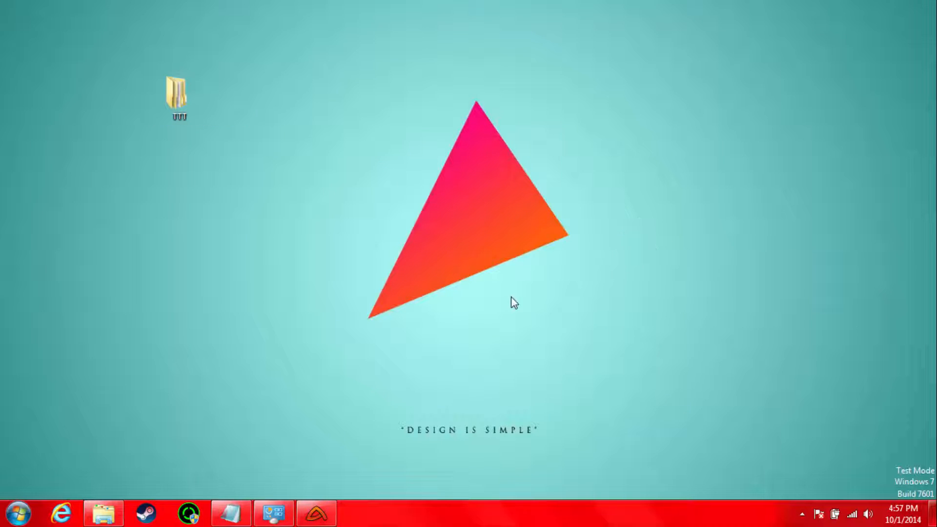
pyautogui.click(309, 520)
pyautogui.click(754, 78)
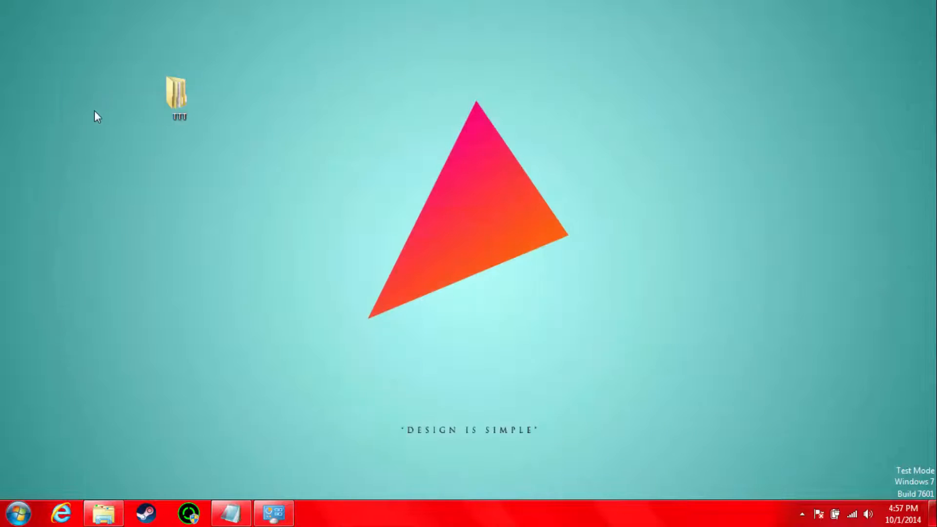
# Step: Launch AlternativaEditor from its shortcut in the TTT folder and maximize the editor window
pyautogui.doubleClick(166, 102)
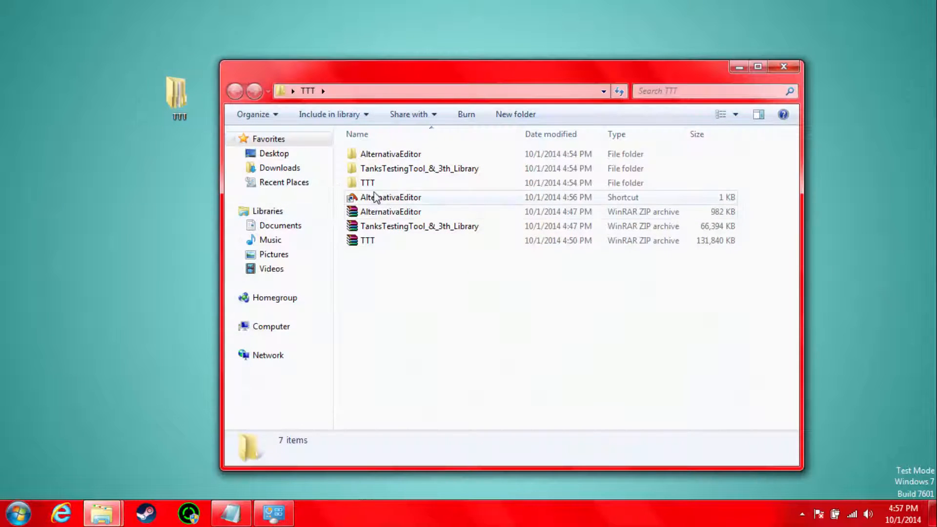
pyautogui.click(374, 200)
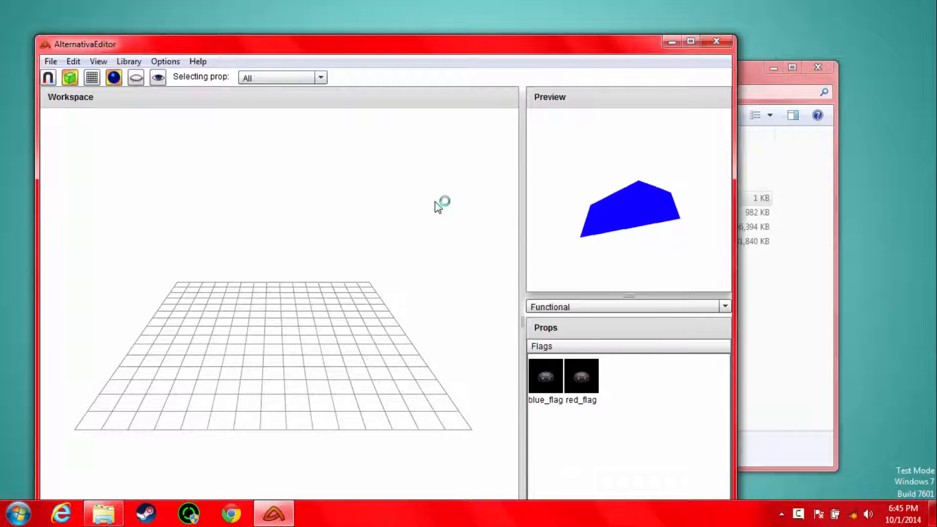
pyautogui.moveTo(478, 48); pyautogui.dragTo(508, 0)
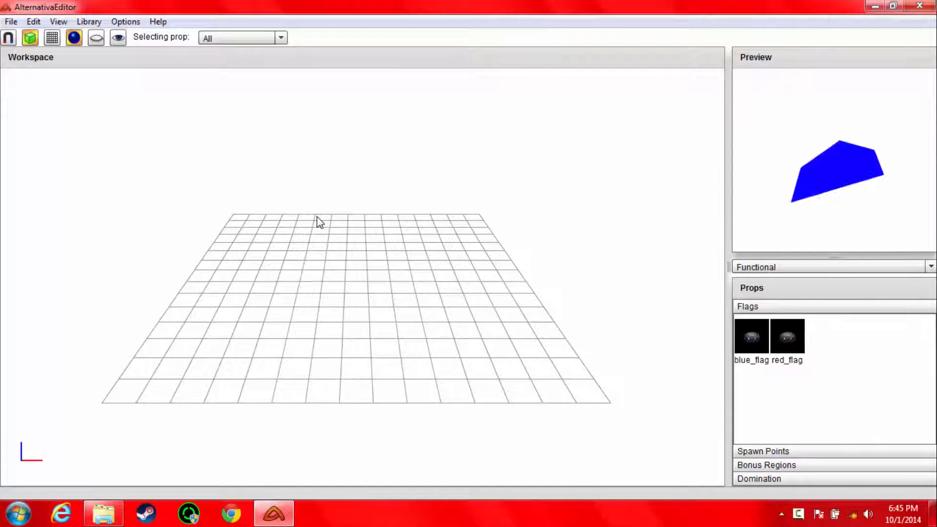
# Step: Clear the current prop library and load the library folder from TTT\TTT\TTT
pyautogui.click(90, 20)
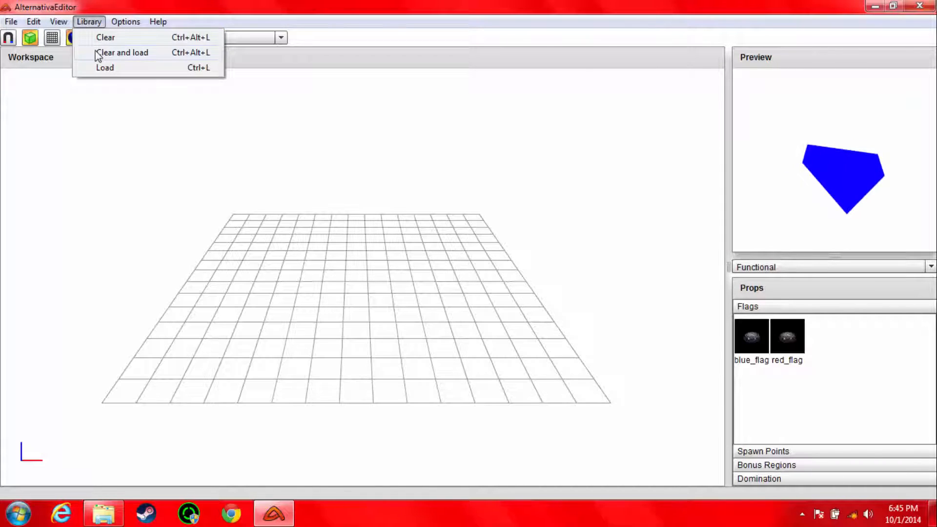
pyautogui.click(98, 53)
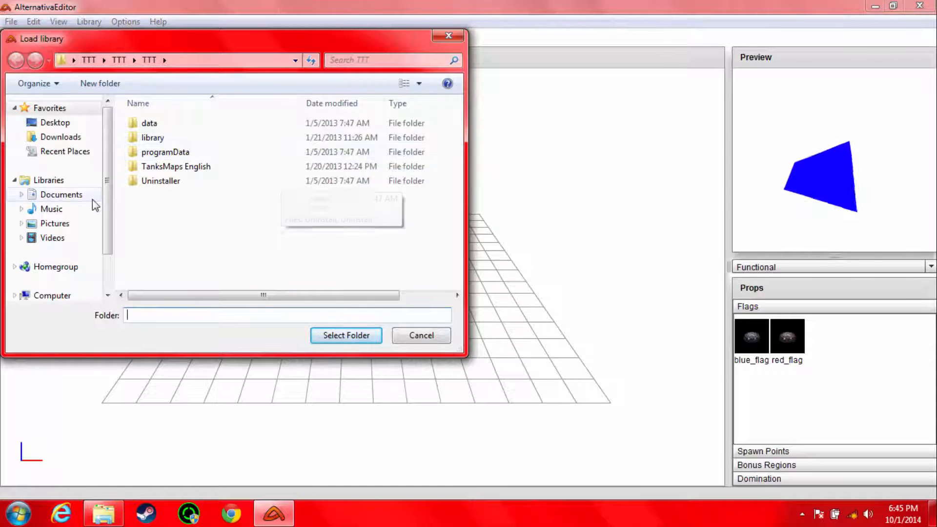
pyautogui.click(89, 59)
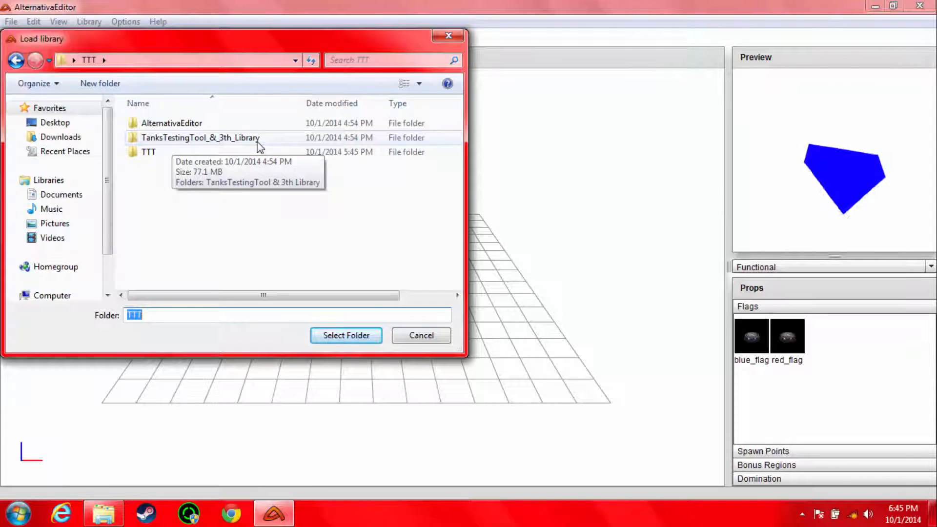
pyautogui.doubleClick(151, 152)
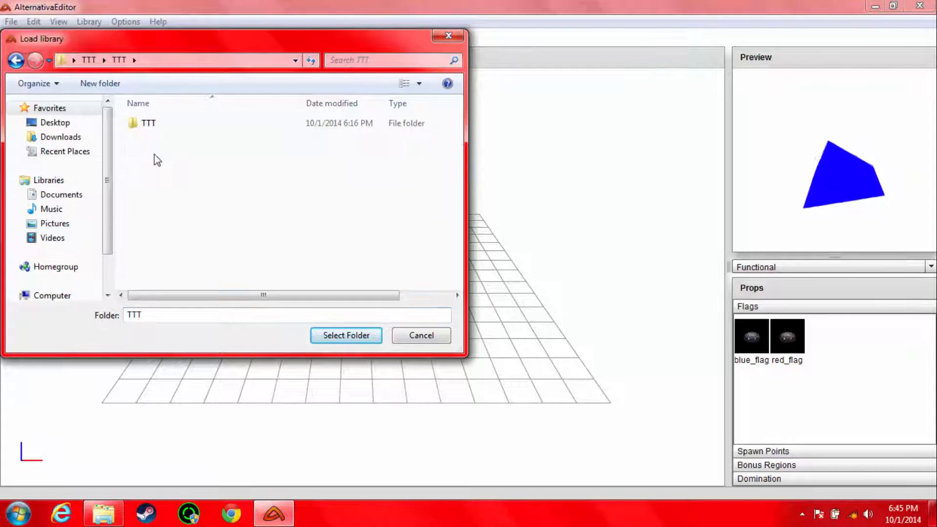
pyautogui.doubleClick(156, 127)
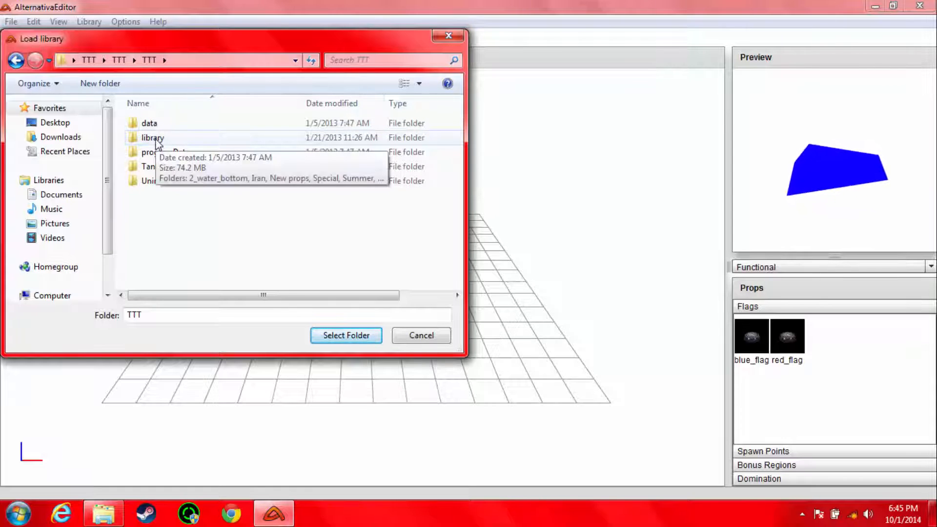
pyautogui.click(157, 139)
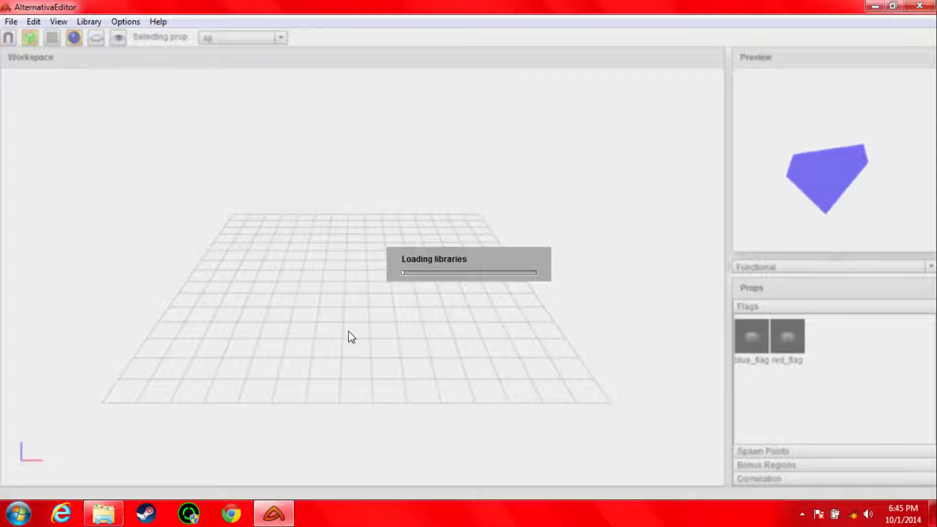
# Step: Examine the library loading error log in an enlarged, repositioned dialog, including the Winter library entries, and dismiss it
pyautogui.moveTo(520, 193); pyautogui.dragTo(619, 116)
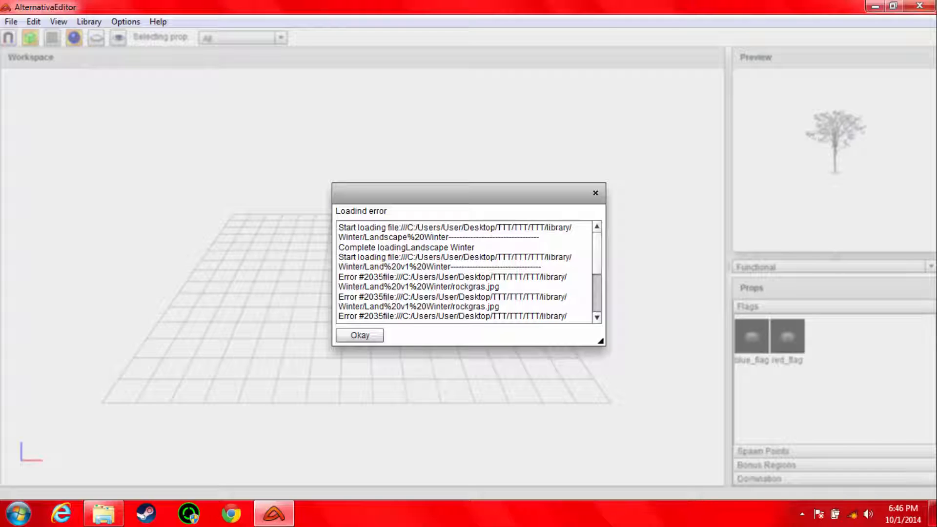
pyautogui.moveTo(339, 227); pyautogui.dragTo(458, 229)
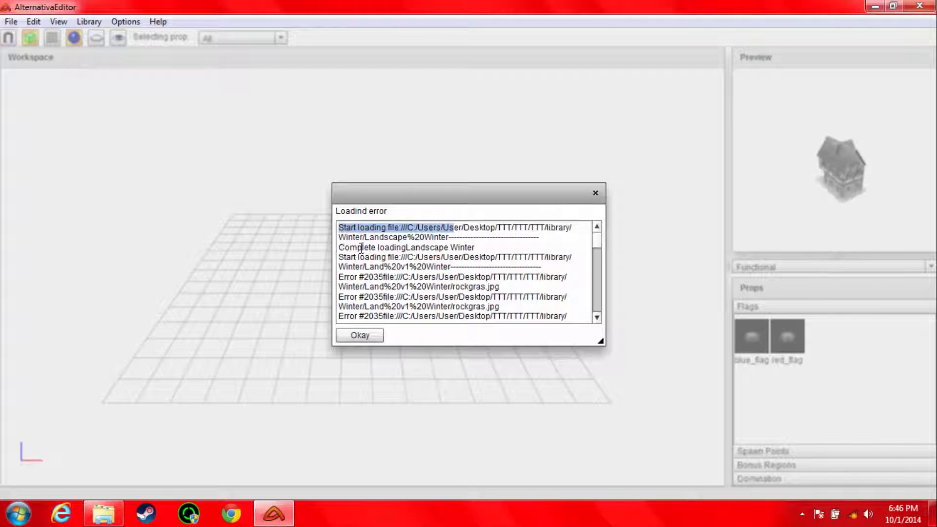
pyautogui.moveTo(341, 248); pyautogui.dragTo(459, 250)
pyautogui.moveTo(344, 259); pyautogui.dragTo(540, 261)
pyautogui.moveTo(344, 277); pyautogui.dragTo(486, 277)
pyautogui.click(455, 292)
pyautogui.click(385, 290)
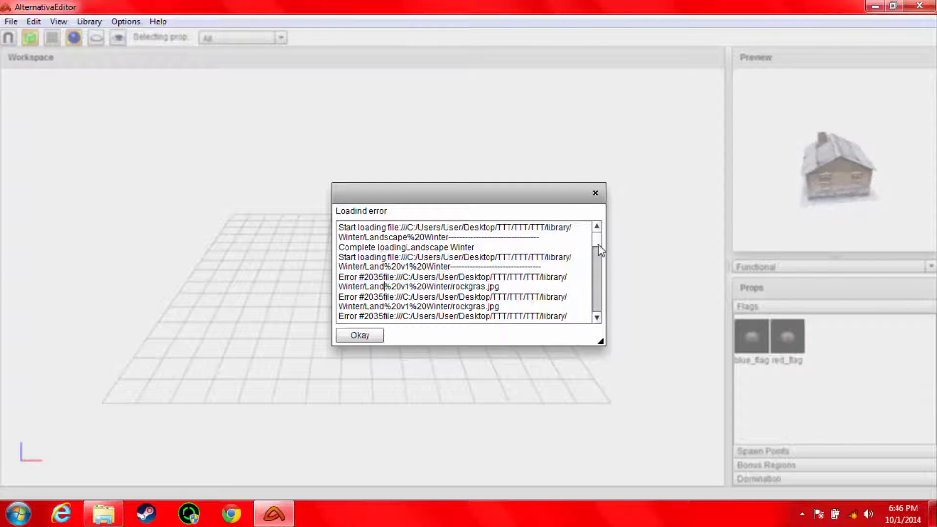
pyautogui.scroll(-5, 600, 252)
pyautogui.moveTo(600, 340); pyautogui.dragTo(801, 458)
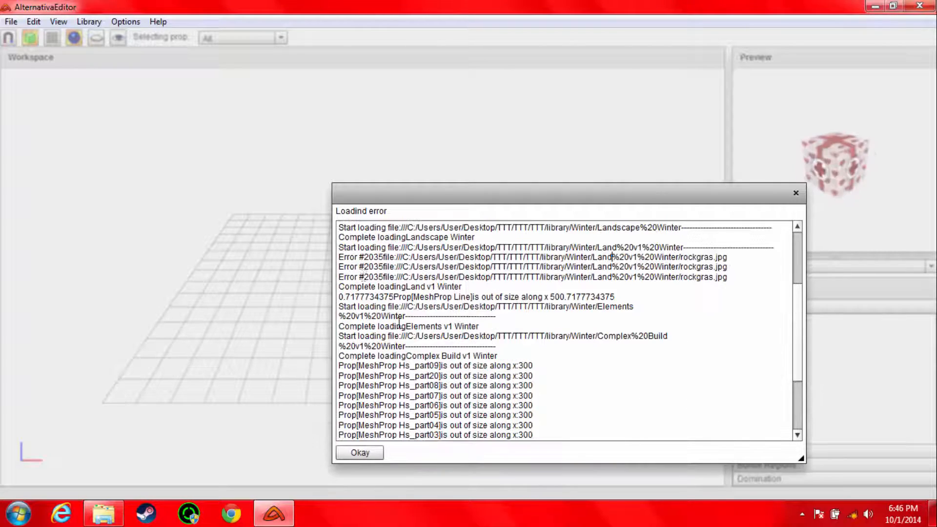
pyautogui.scroll(-5, 414, 294)
pyautogui.moveTo(529, 202); pyautogui.dragTo(466, 121)
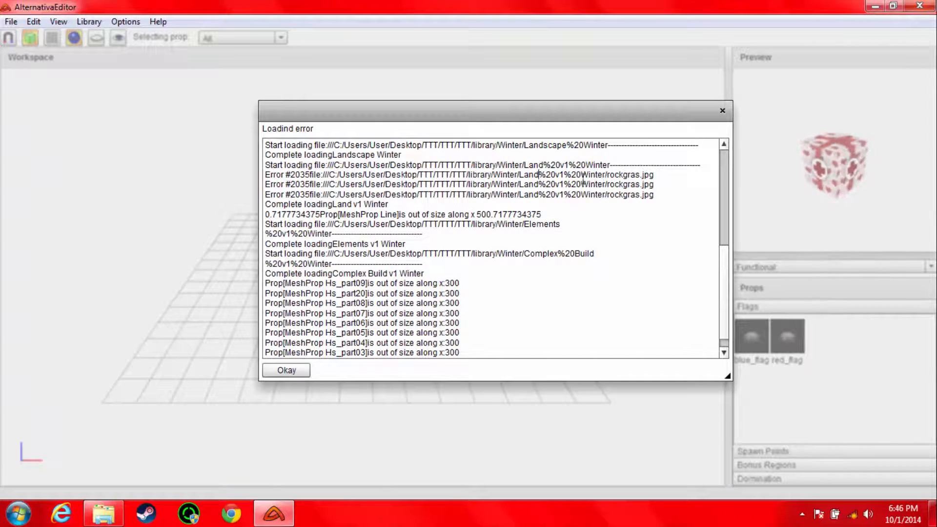
pyautogui.click(294, 373)
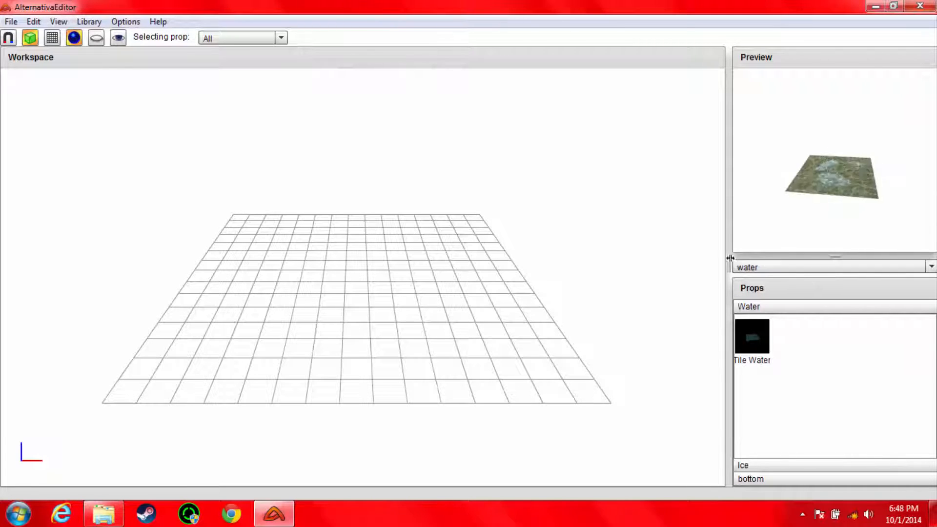
# Step: Open the editor's help, read through the list of keyboard and mouse controls, and close it
pyautogui.click(156, 23)
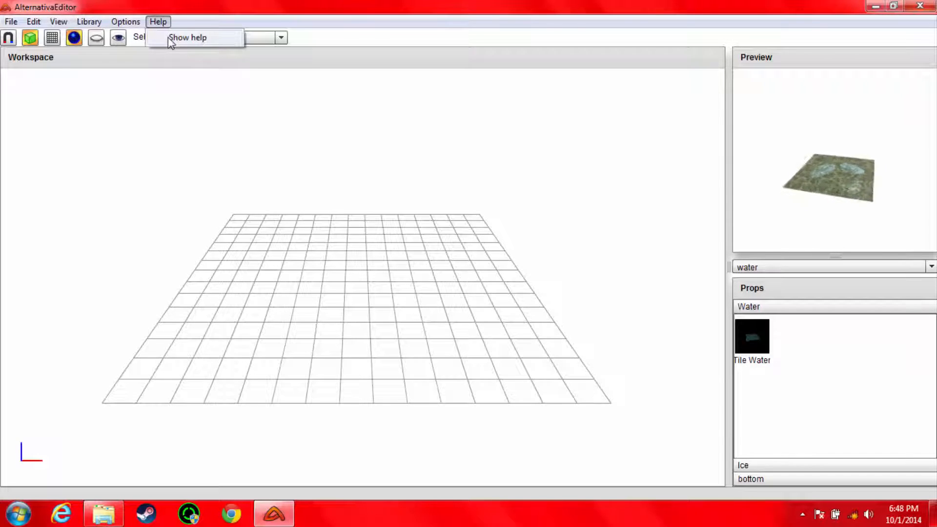
pyautogui.click(168, 37)
pyautogui.moveTo(385, 158)
pyautogui.mouseDown()
pyautogui.moveTo(537, 296)
pyautogui.moveTo(397, 305)
pyautogui.moveTo(386, 140)
pyautogui.mouseUp()
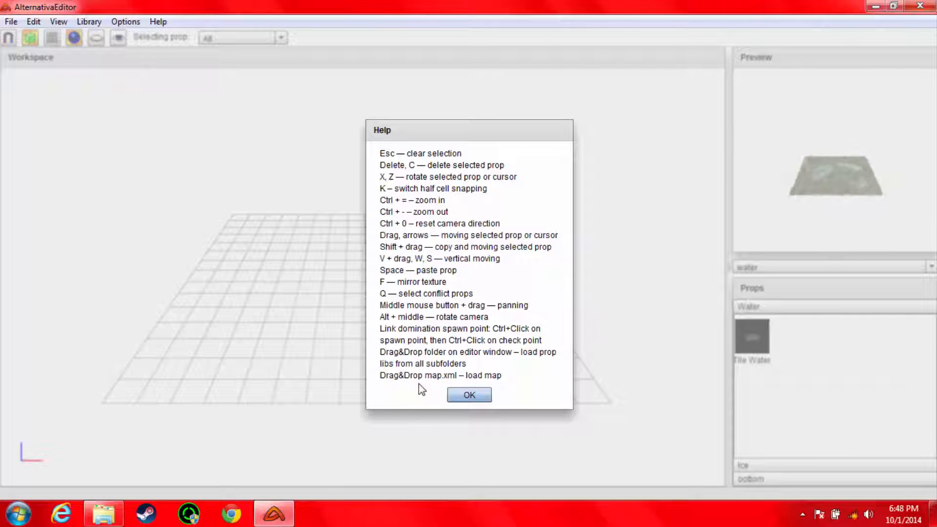
pyautogui.click(476, 394)
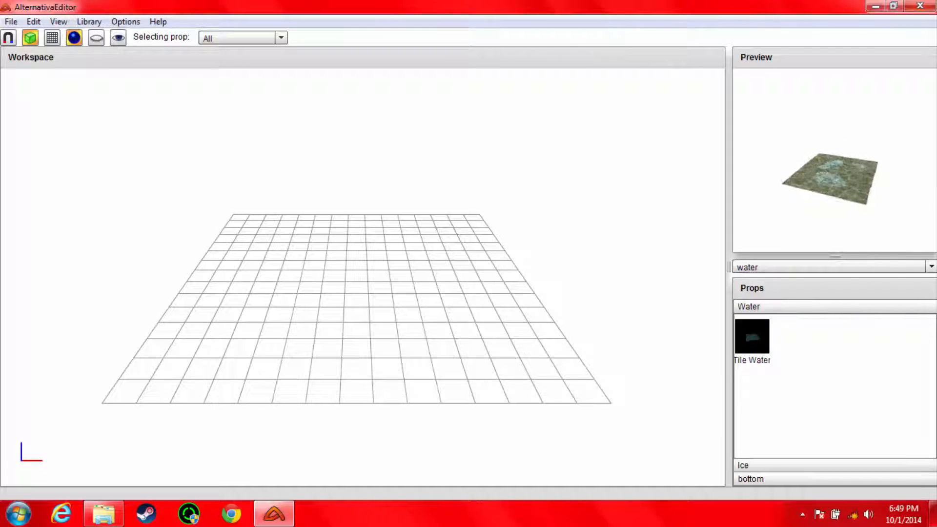
# Step: Look through the list of prop libraries and the Ice and bottom categories of the water library
pyautogui.click(807, 268)
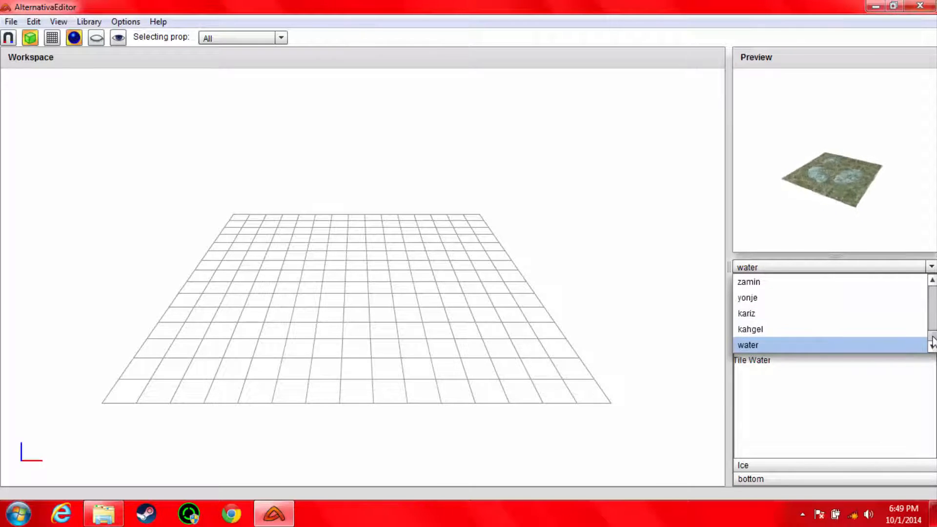
pyautogui.scroll(6, 856, 335)
pyautogui.click(800, 405)
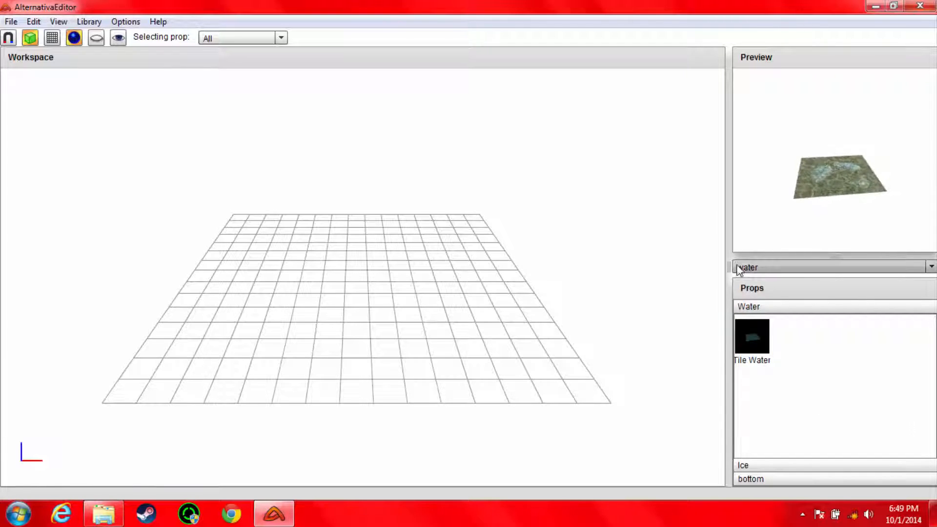
pyautogui.click(759, 465)
pyautogui.click(761, 483)
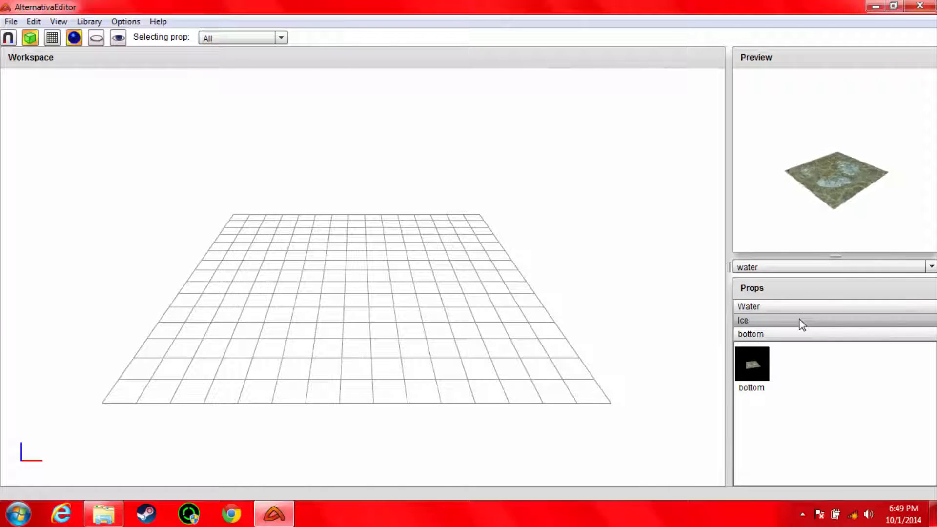
pyautogui.click(747, 372)
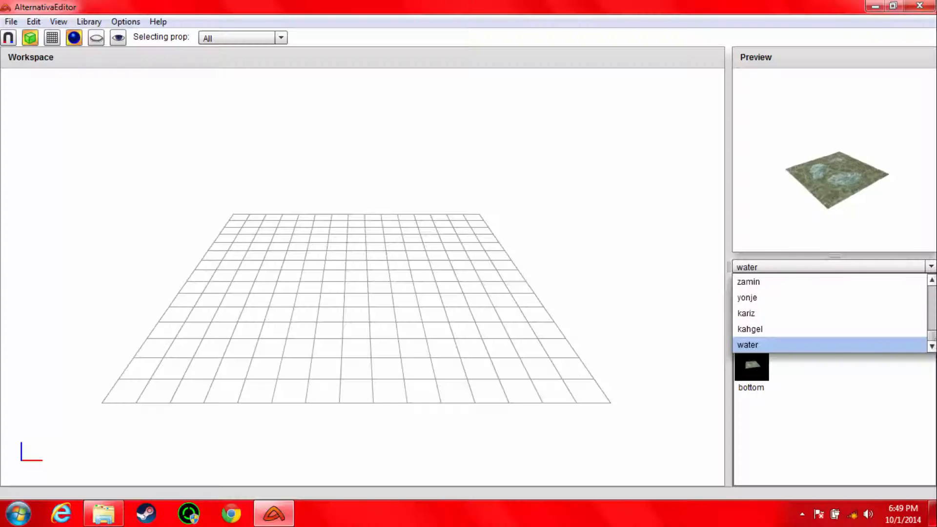
# Step: Switch the prop library to Terrain
pyautogui.scroll(3, 829, 312)
pyautogui.moveTo(935, 313)
pyautogui.mouseDown()
pyautogui.moveTo(932, 287)
pyautogui.moveTo(933, 340)
pyautogui.moveTo(933, 325)
pyautogui.mouseUp()
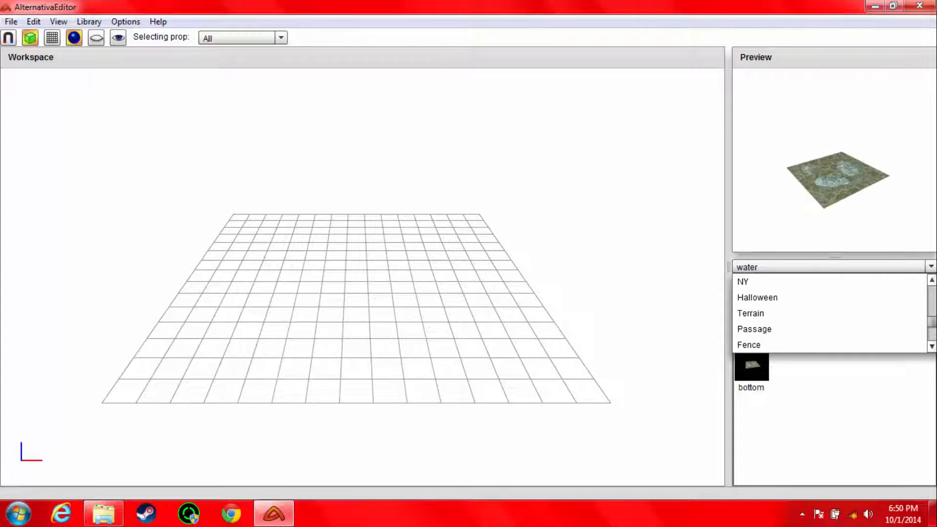
pyautogui.click(765, 313)
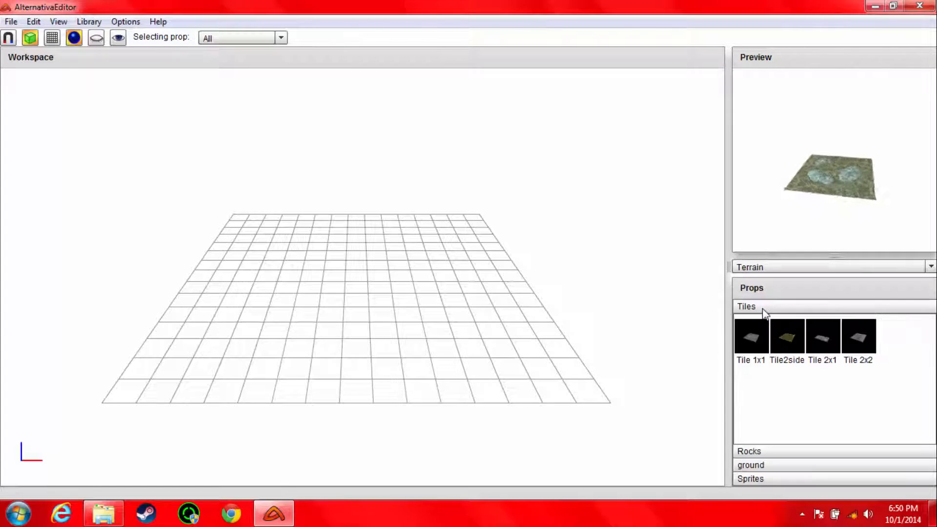
# Step: Preview the Terrain tiles Tile 1x1, Tile 2x2, Tile2side and Tile 2x1 in turn, leaving Tile 2x1 selected
pyautogui.click(760, 338)
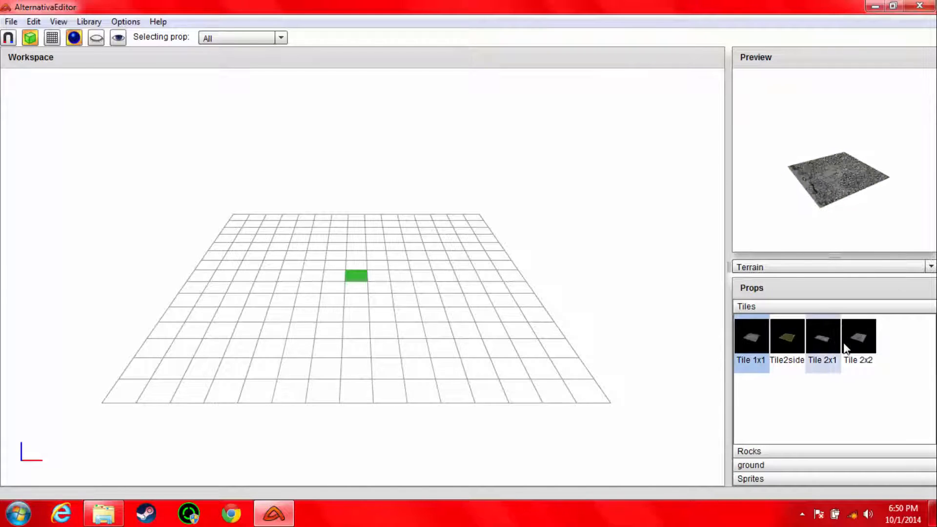
pyautogui.click(858, 337)
pyautogui.click(780, 337)
pyautogui.click(814, 339)
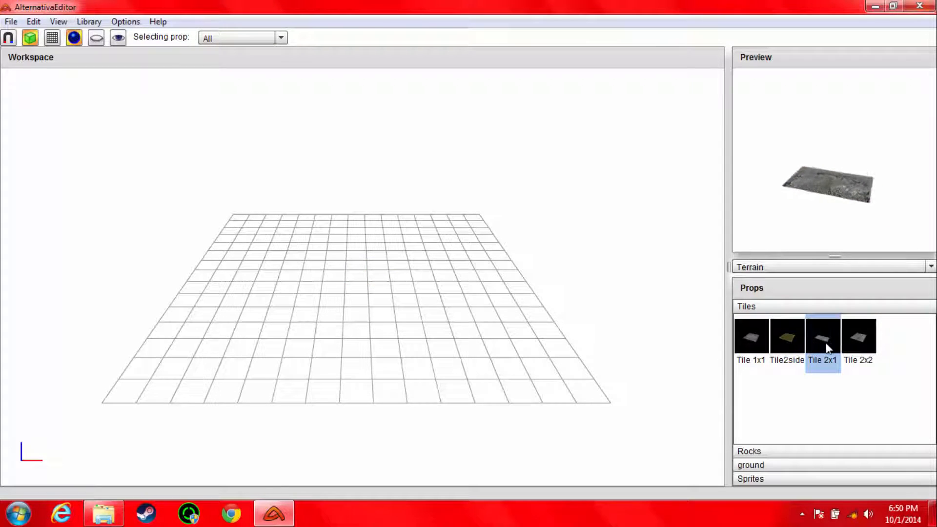
# Step: Preview the Tile 2x2 terrain tile, and then select Tile 1x1 for placement
pyautogui.click(858, 351)
pyautogui.click(823, 368)
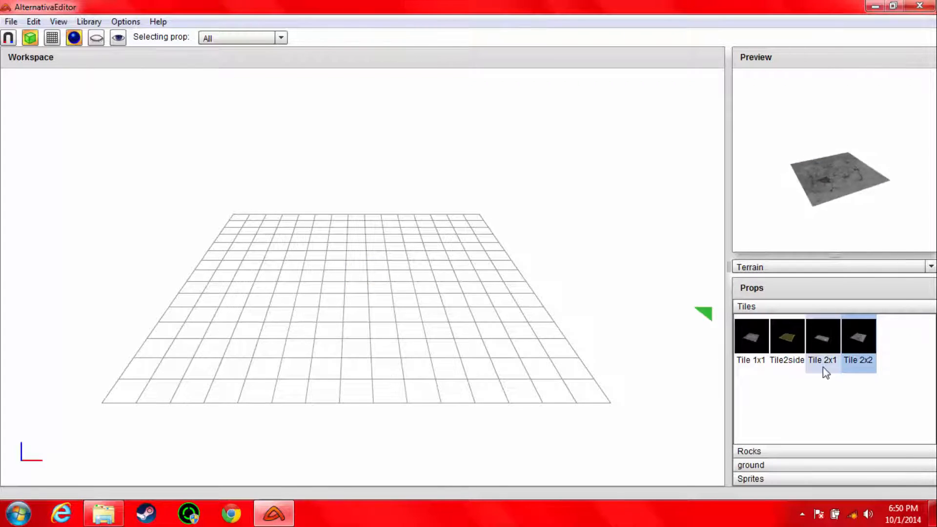
pyautogui.click(754, 344)
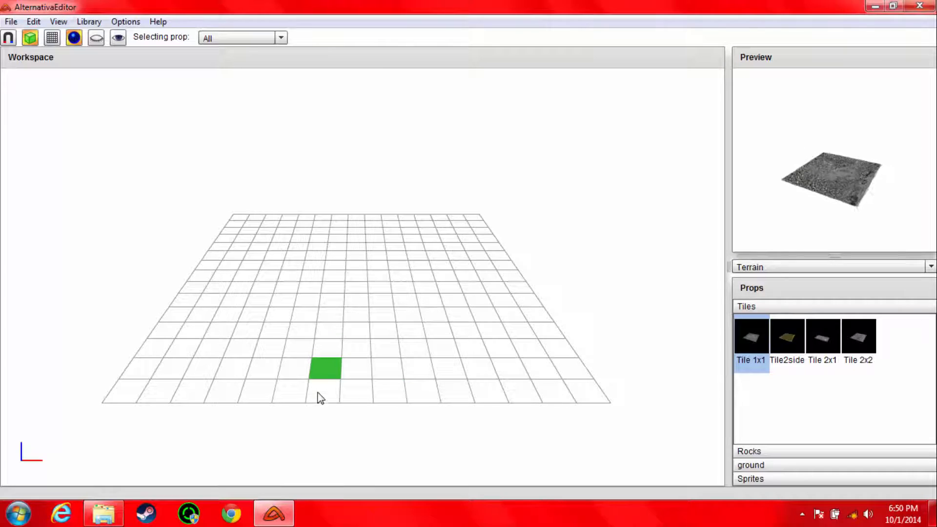
# Step: Look up the key for pasting a prop in the editor's help, and close the help
pyautogui.click(162, 22)
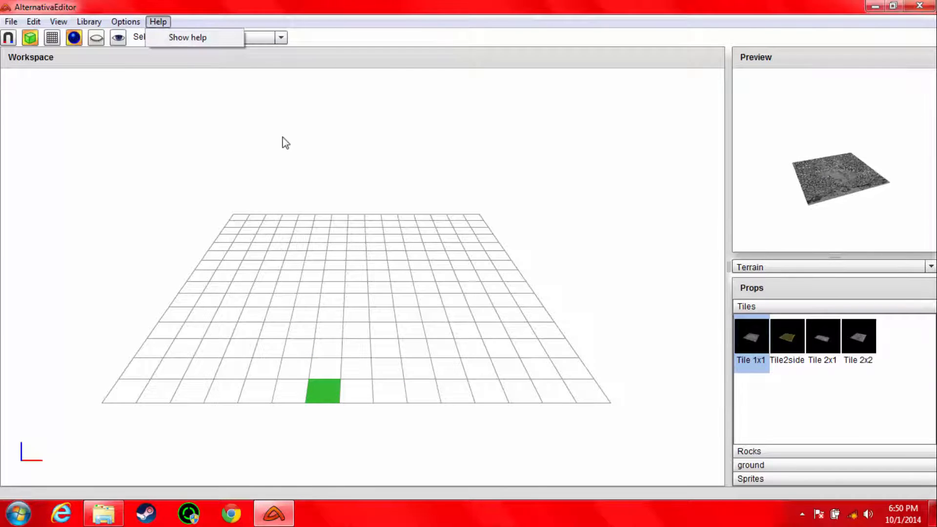
pyautogui.click(192, 39)
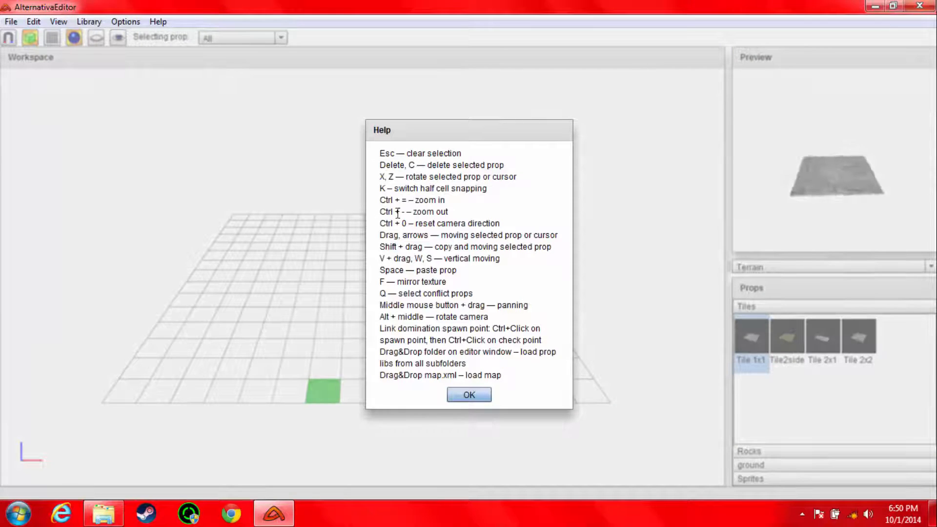
pyautogui.moveTo(395, 272); pyautogui.dragTo(458, 273)
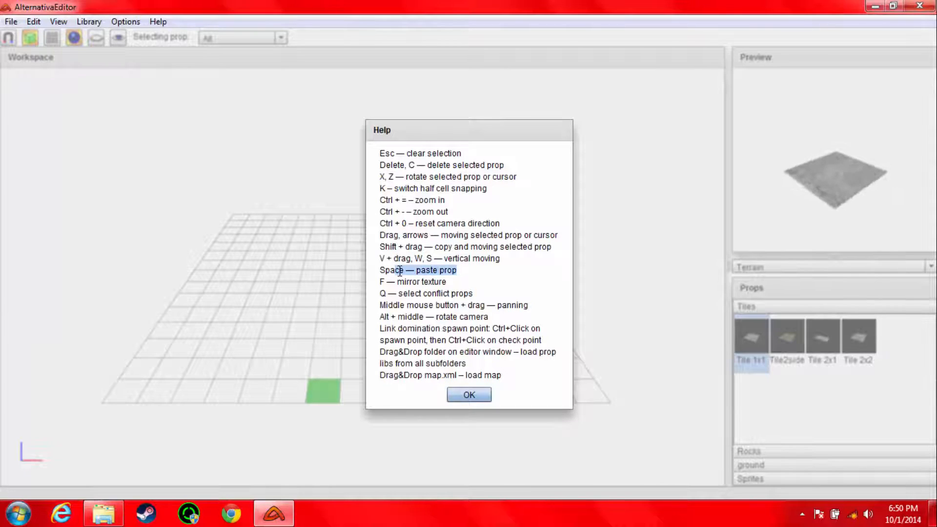
pyautogui.click(483, 396)
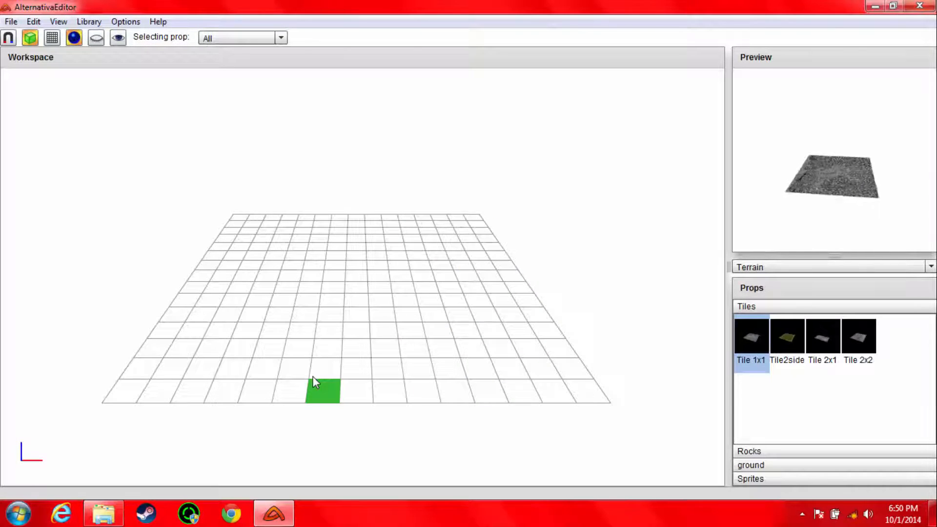
# Step: Lay a straight column of nine Tile 1x1 tiles from the grid's near edge toward the far edge
pyautogui.press('space')
pyautogui.press('Up')
pyautogui.press('space')
pyautogui.press('Up')
pyautogui.press('space')
pyautogui.press('Up')
pyautogui.press('space')
pyautogui.press('Up')
pyautogui.press('space')
pyautogui.press('Up')
pyautogui.press('space')
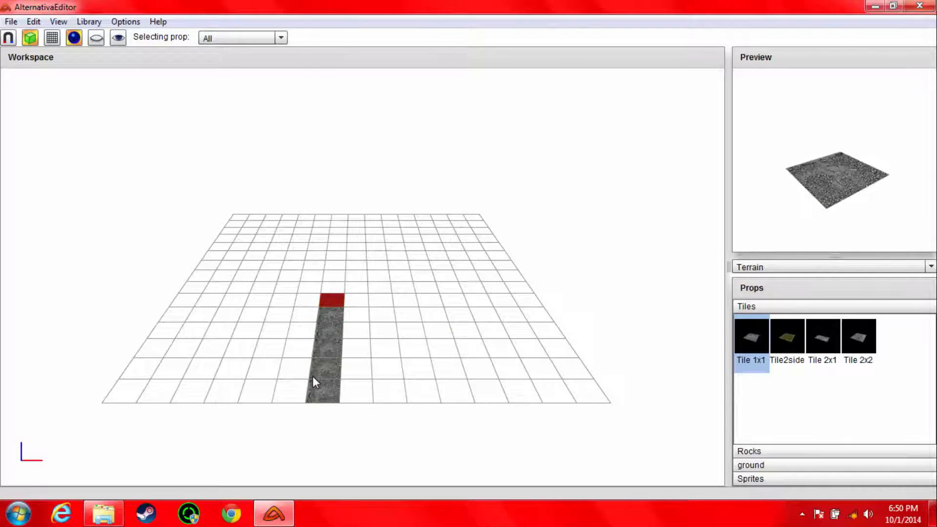
pyautogui.press('Up')
pyautogui.press('Right')
pyautogui.press('Down')
pyautogui.press('Left')
pyautogui.press('Up')
pyautogui.press('Right')
pyautogui.press('Right')
pyautogui.press('Left')
# Step: Continue the Tile 1x1 outline across the far end, down a parallel fourth column and back along the near edge
pyautogui.press('Left')
pyautogui.press('space')
pyautogui.press('Up')
pyautogui.press('space')
pyautogui.press('Up')
pyautogui.press('space')
pyautogui.press('Right')
pyautogui.press('space')
pyautogui.press('Right')
pyautogui.press('space')
pyautogui.press('Right')
pyautogui.press('space')
pyautogui.press('Down')
pyautogui.press('space')
pyautogui.press('Down')
pyautogui.press('space')
pyautogui.press('Down')
pyautogui.press('space')
pyautogui.press('Down')
pyautogui.press('space')
pyautogui.press('Down')
pyautogui.press('space')
pyautogui.press('Down')
pyautogui.press('space')
pyautogui.press('Down')
# Step: Fill the remaining gap and interior of the outline with Tile 1x1 to make a solid strip four tiles wide
pyautogui.press('space')
pyautogui.press('Down')
pyautogui.press('space')
pyautogui.press('Left')
pyautogui.press('space')
pyautogui.press('Left')
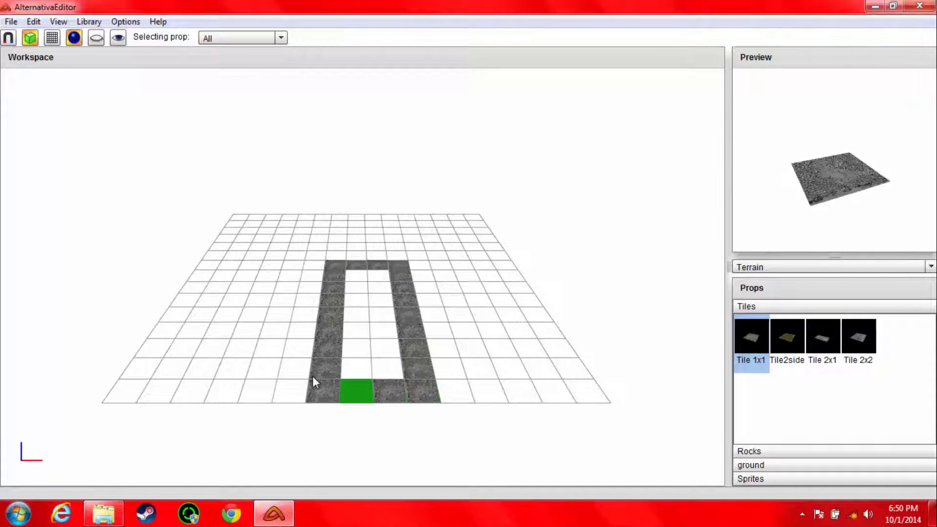
pyautogui.press('space')
pyautogui.press('Up')
pyautogui.press('space')
pyautogui.press('Up')
pyautogui.press('space')
pyautogui.press('Up')
pyautogui.press('space')
pyautogui.press('Up')
pyautogui.press('space')
pyautogui.press('Up')
pyautogui.press('space')
pyautogui.press('Up')
pyautogui.press('space')
pyautogui.press('Up')
pyautogui.press('space')
pyautogui.press('Right')
pyautogui.press('space')
pyautogui.press('Down')
pyautogui.press('space')
pyautogui.press('Down')
pyautogui.press('space')
pyautogui.press('Down')
pyautogui.press('space')
pyautogui.press('Down')
pyautogui.press('space')
pyautogui.press('Down')
pyautogui.press('space')
pyautogui.press('Down')
pyautogui.press('space')
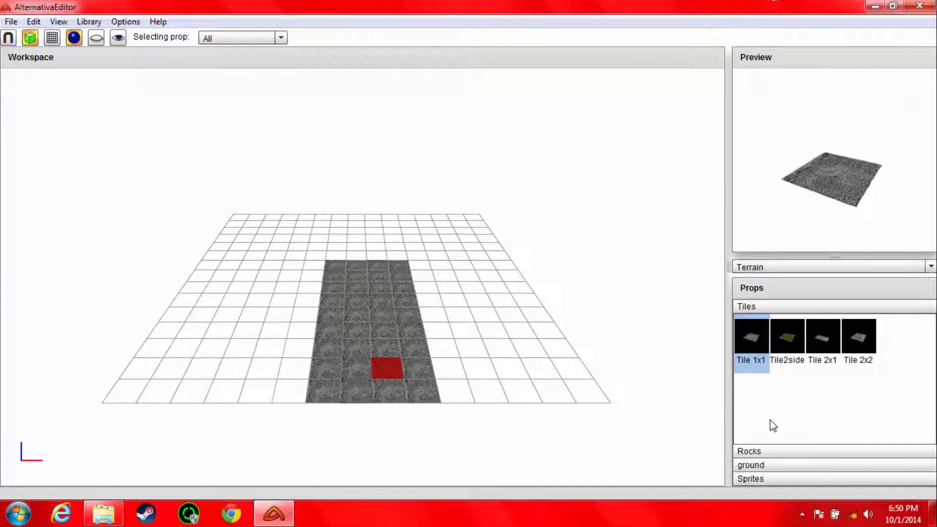
# Step: Switch the prop library to Passage and select the B_brg4 prop from the big_bridge category
pyautogui.click(762, 268)
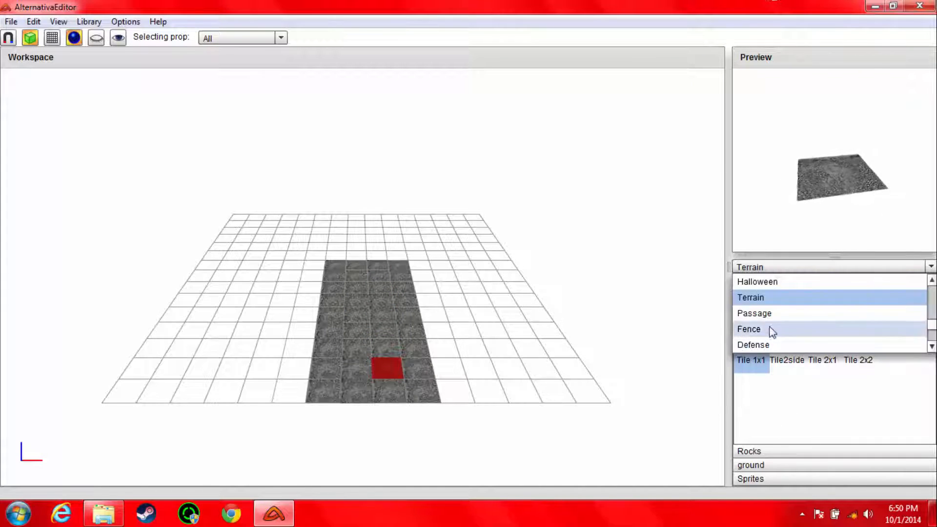
pyautogui.click(769, 313)
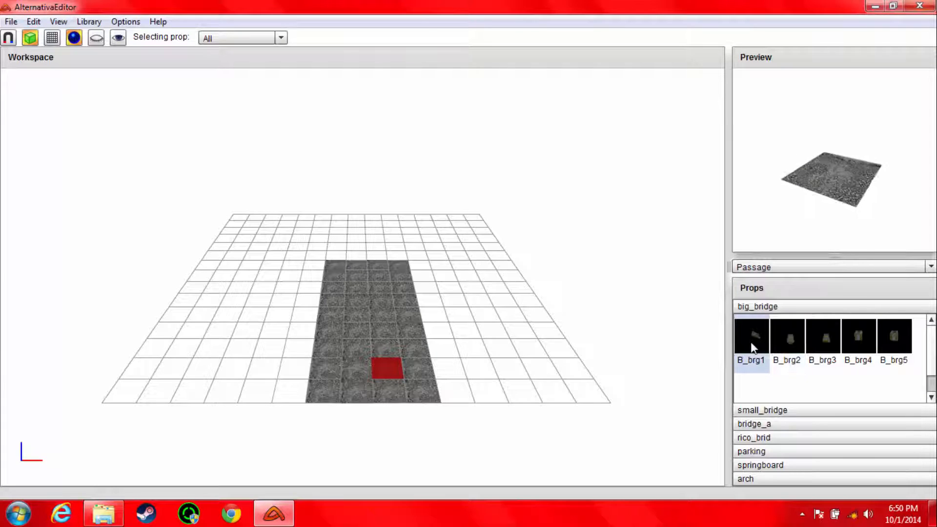
pyautogui.click(752, 345)
pyautogui.click(851, 342)
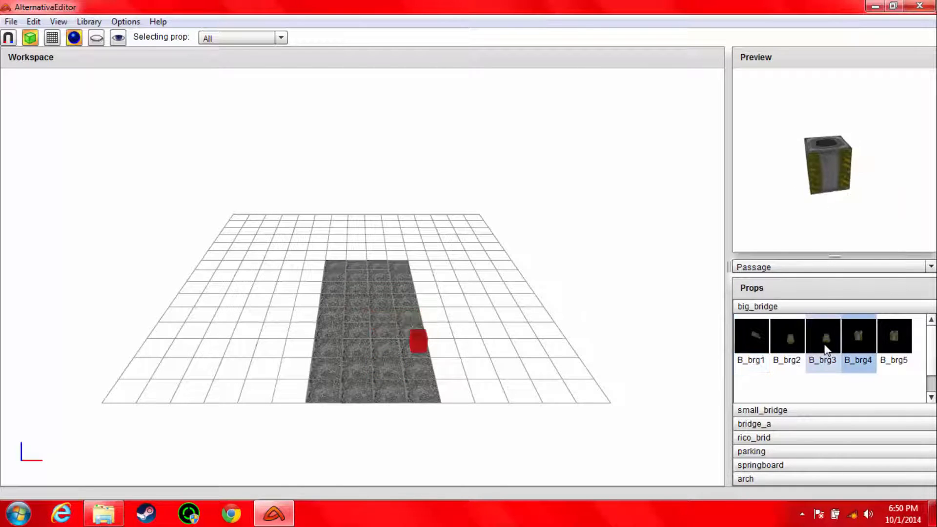
# Step: Place B_brg4 on the far-left corner tile of the strip, allowing the overlap with the occupied location
pyautogui.press('Left')
pyautogui.press('Left')
pyautogui.press('Up')
pyautogui.press('Up')
pyautogui.press('Up')
pyautogui.press('Up')
pyautogui.press('Left')
pyautogui.press('Left')
pyautogui.press('Up')
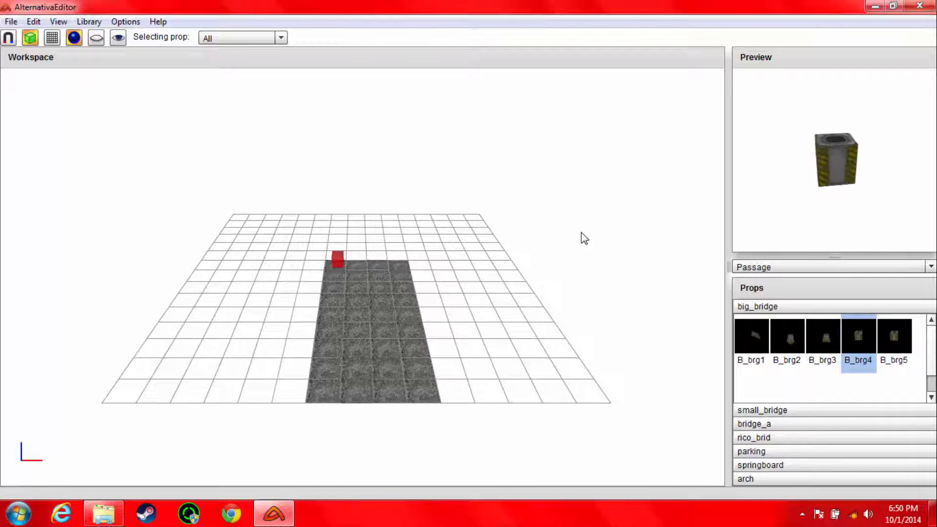
pyautogui.press('Return')
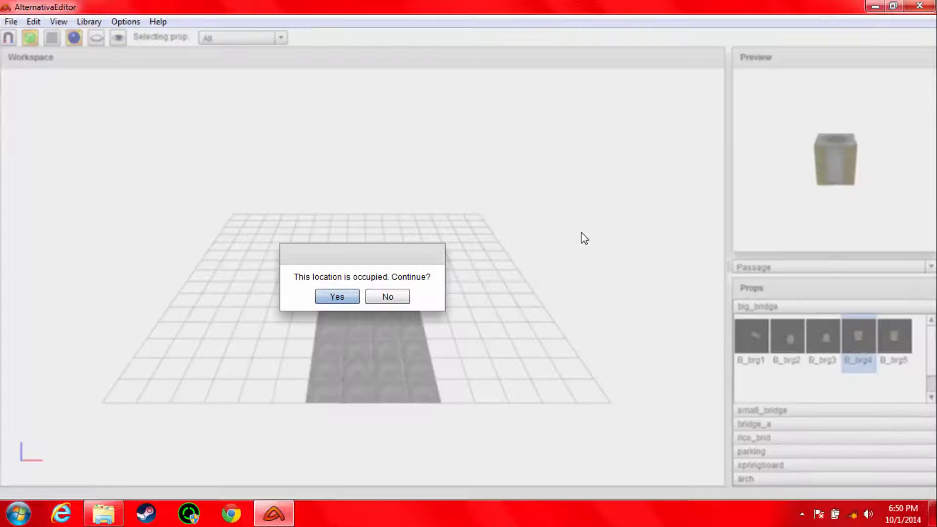
pyautogui.click(336, 296)
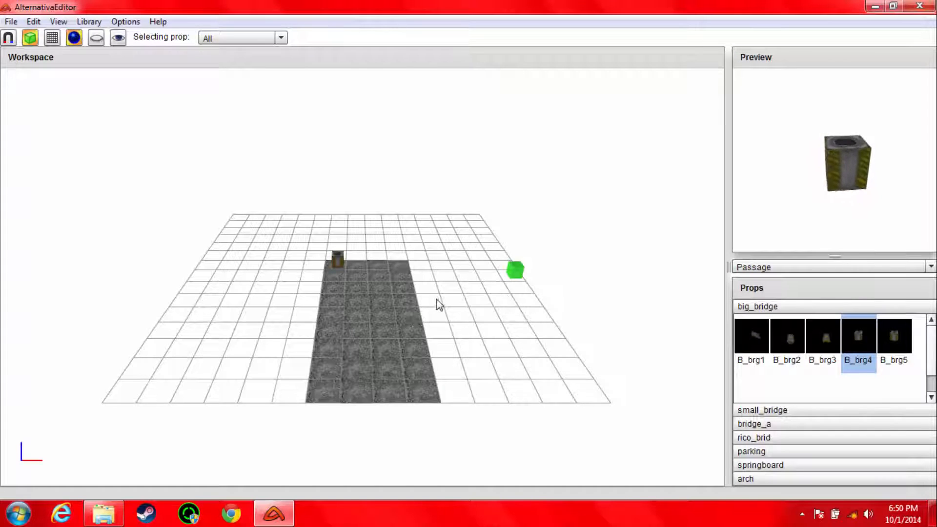
# Step: Place a second B_brg4 on the far-right corner tile of the strip, allowing the overlap
pyautogui.moveTo(426, 296)
pyautogui.mouseDown(button='middle')
pyautogui.moveTo(443, 239)
pyautogui.moveTo(427, 313)
pyautogui.moveTo(447, 268)
pyautogui.moveTo(499, 291)
pyautogui.moveTo(445, 366)
pyautogui.moveTo(387, 299)
pyautogui.moveTo(418, 331)
pyautogui.mouseUp(button='middle')
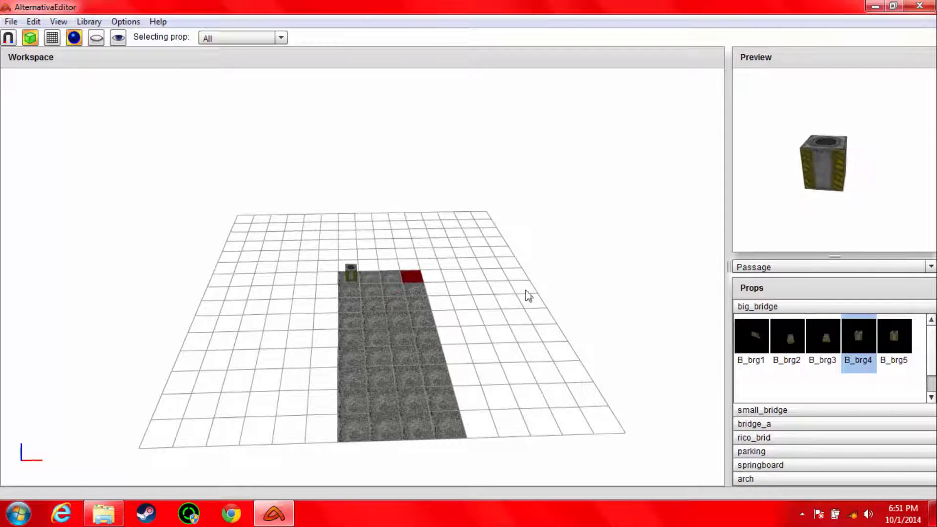
pyautogui.click(862, 370)
pyautogui.press('Left')
pyautogui.press('Left')
pyautogui.press('Left')
pyautogui.press('Left')
pyautogui.press('Left')
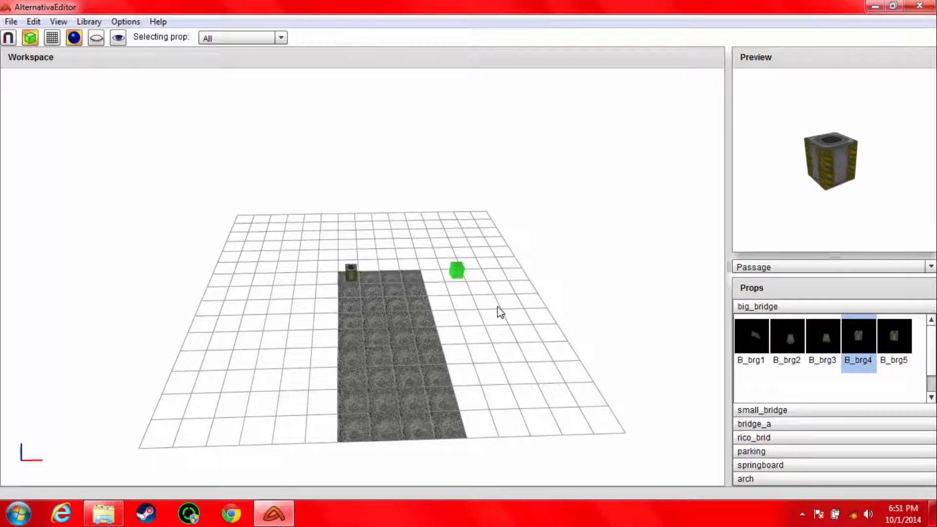
pyautogui.press('v')
pyautogui.press('Down')
pyautogui.press('Down')
pyautogui.press('Down')
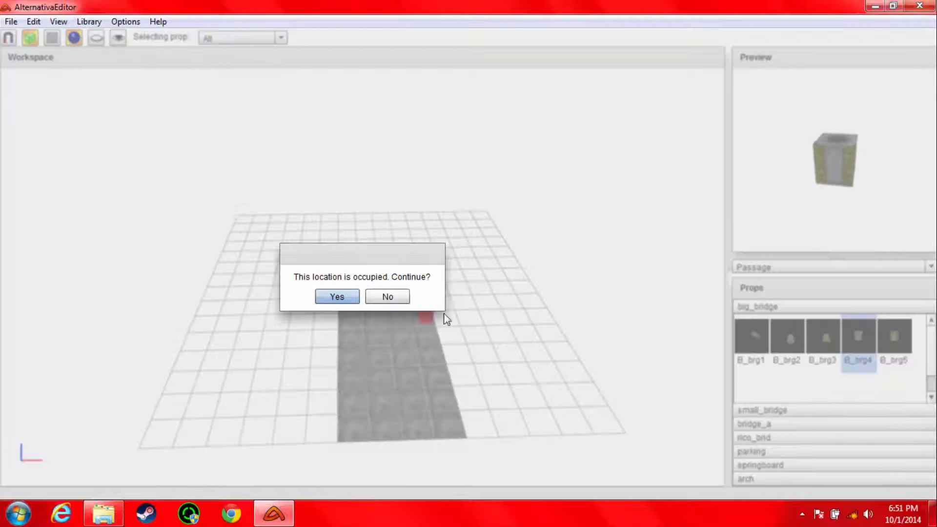
pyautogui.click(348, 296)
# Step: Place a third B_brg4 on the near-right corner tile of the strip, allowing the overlap
pyautogui.press('Down')
pyautogui.press('Down')
pyautogui.press('Down')
pyautogui.press('Down')
pyautogui.press('Down')
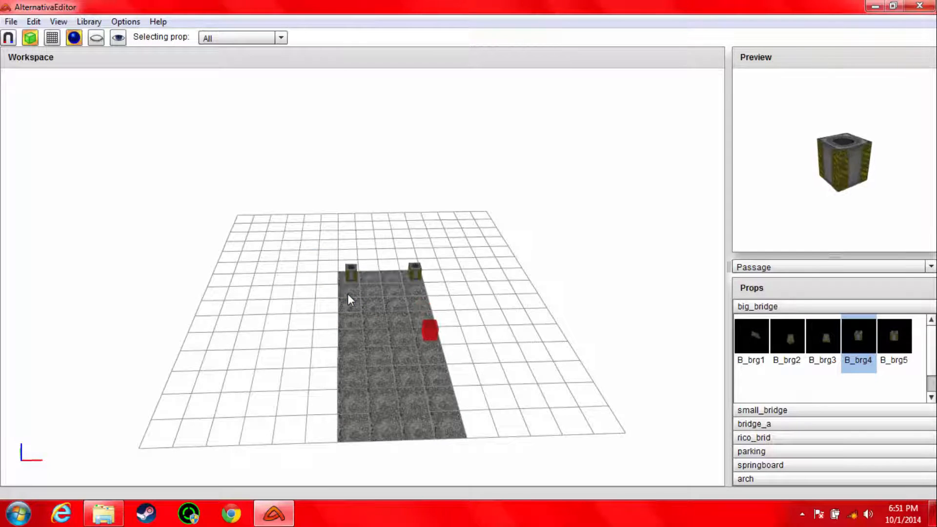
pyautogui.press('v')
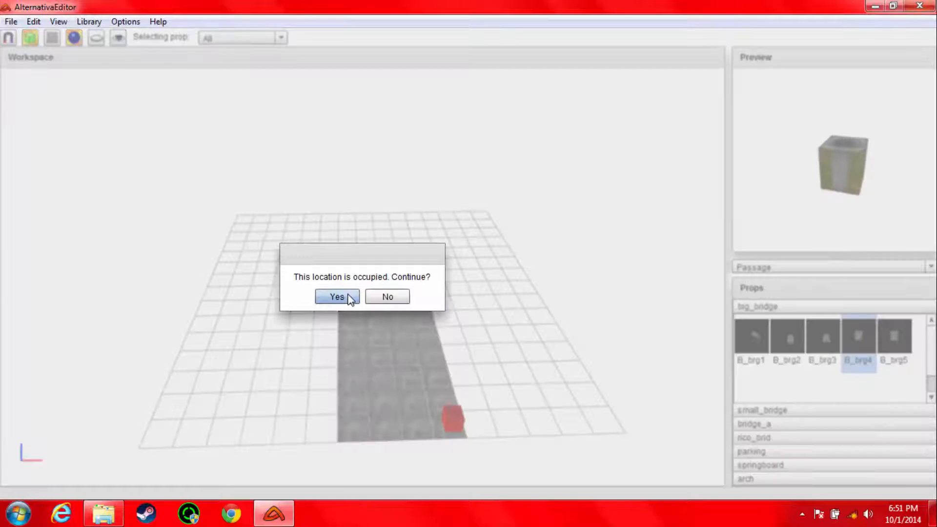
pyautogui.moveTo(305, 276); pyautogui.dragTo(404, 277)
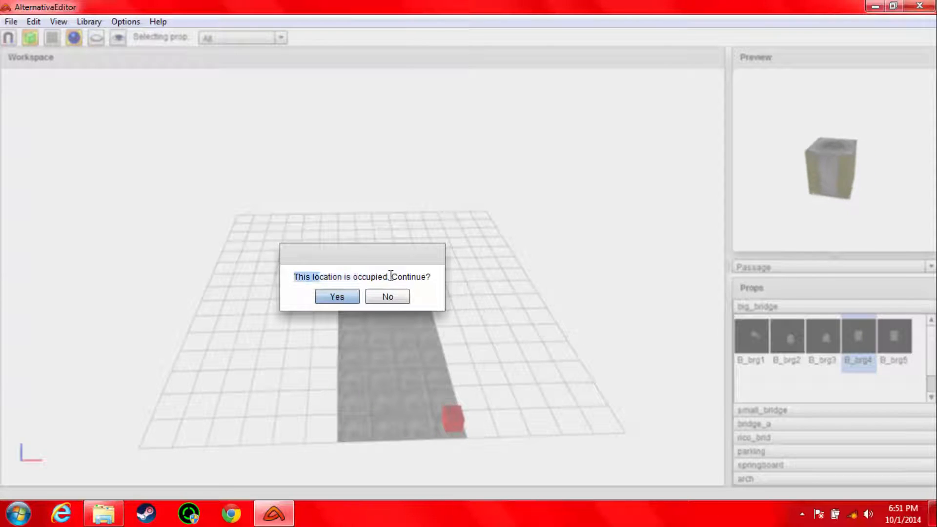
pyautogui.click(336, 296)
# Step: Place a fourth B_brg4 on the near-left corner tile of the strip, allowing the overlap
pyautogui.press('Left')
pyautogui.press('Left')
pyautogui.press('Left')
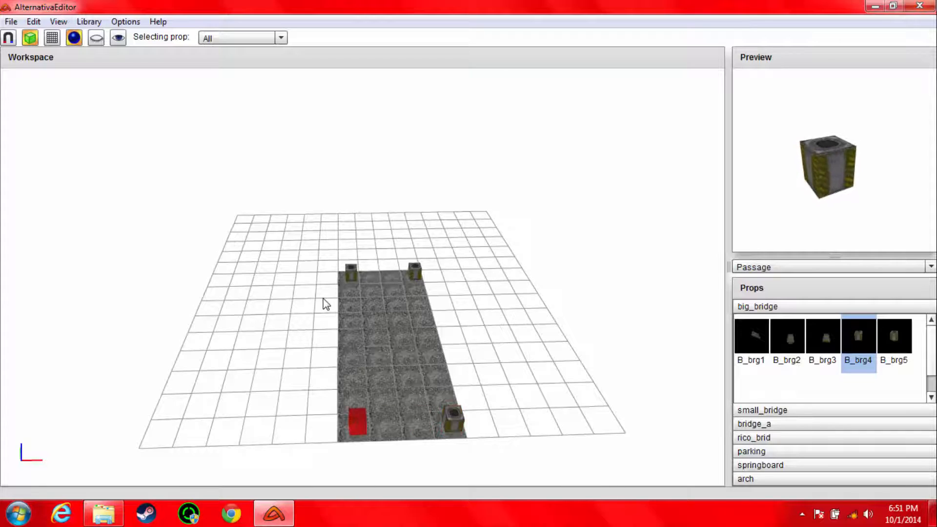
pyautogui.press('v')
pyautogui.click(342, 300)
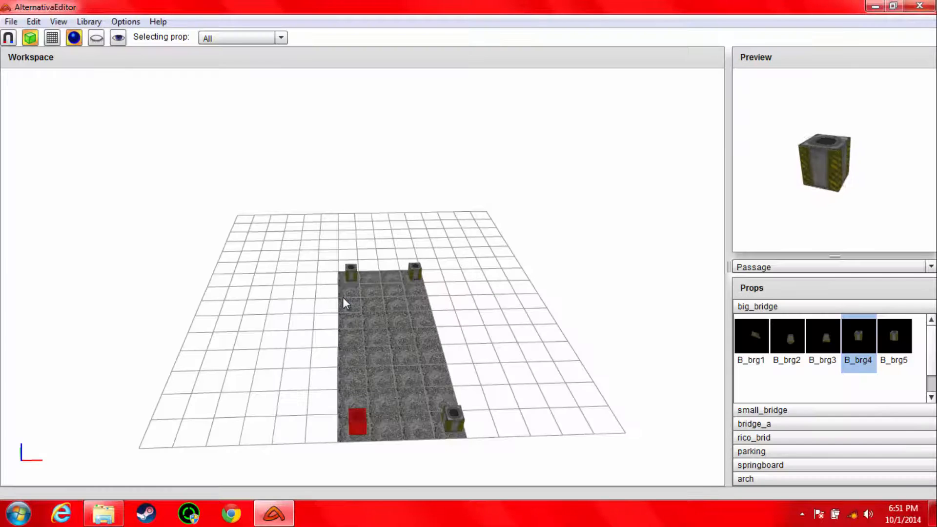
# Step: Switch the prop library back to Terrain and select Tile 2x2 from the Tiles category
pyautogui.click(755, 271)
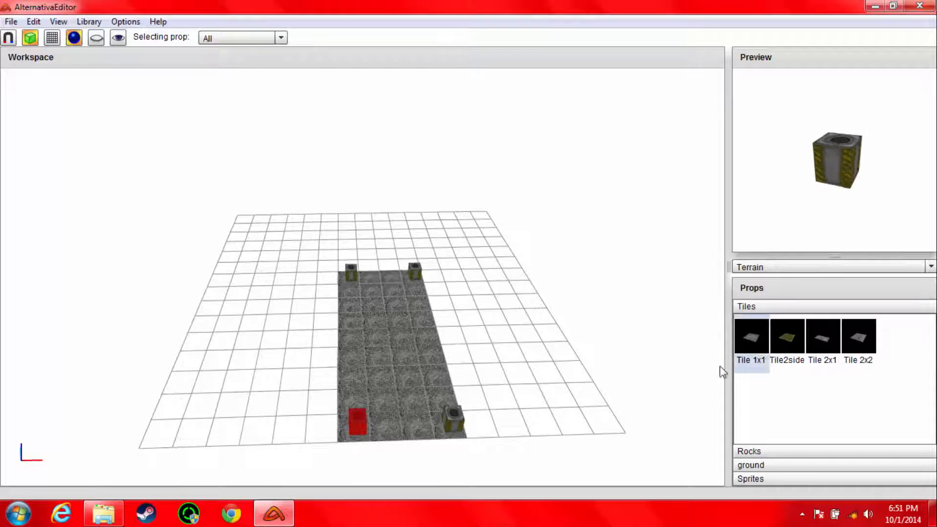
pyautogui.click(857, 345)
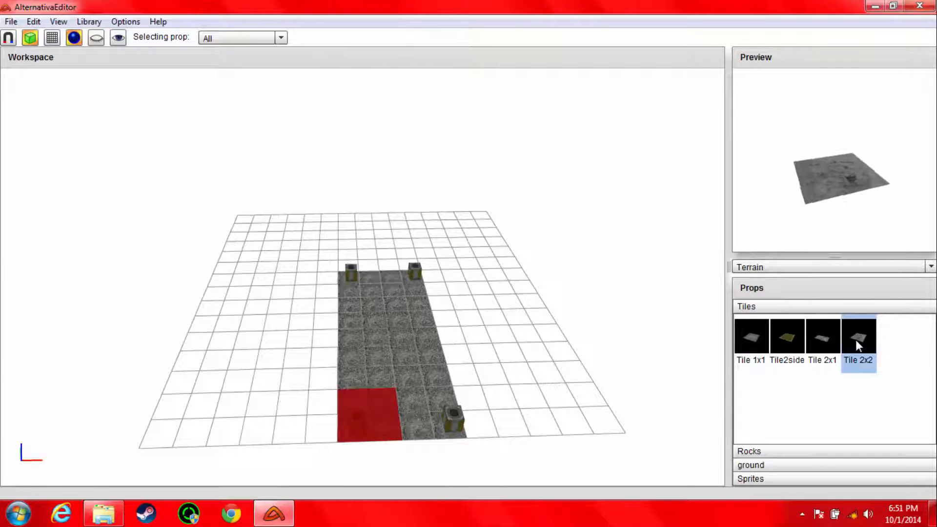
pyautogui.click(792, 340)
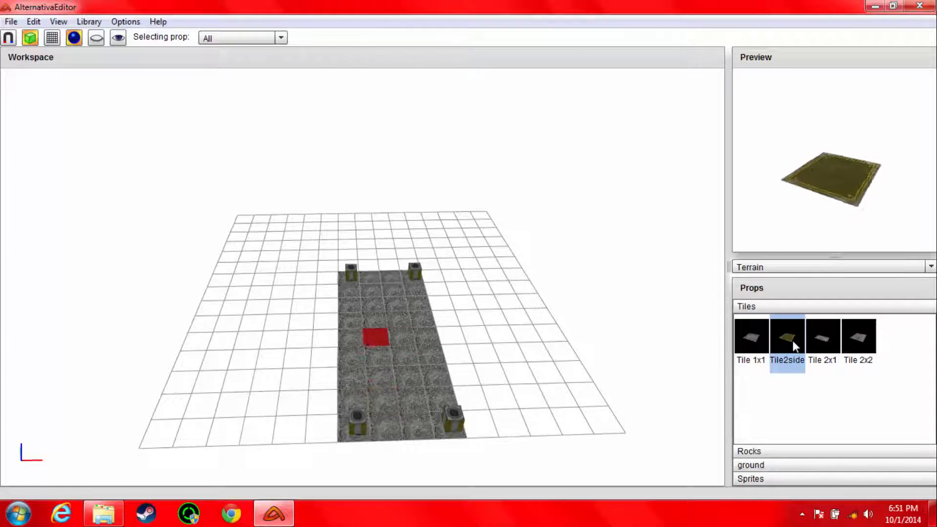
pyautogui.click(855, 345)
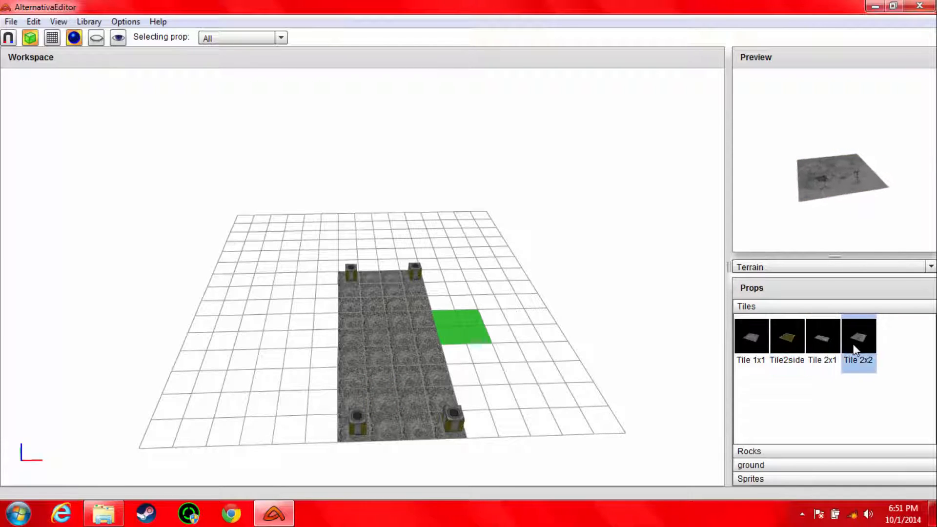
# Step: Place a Tile 2x2 half over the strip's right edge, allowing the overlap with the existing tiles
pyautogui.press('Left')
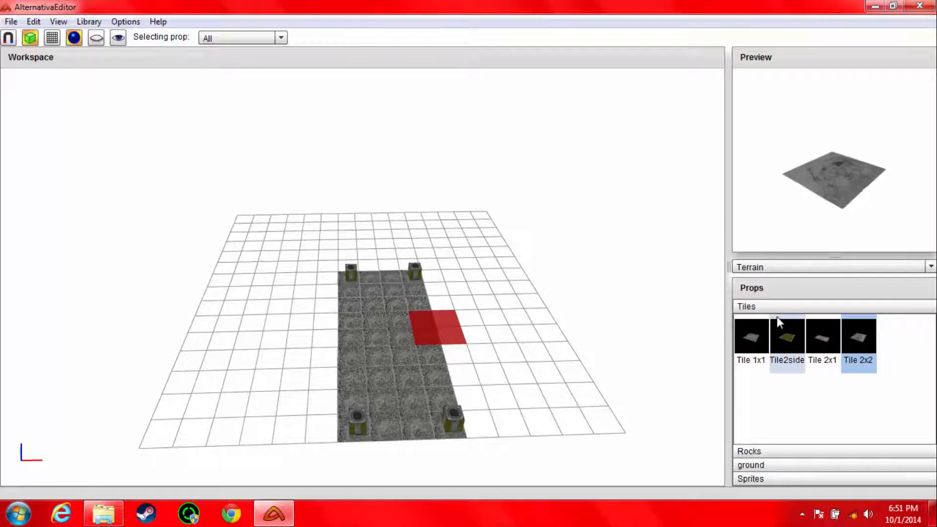
pyautogui.press('v')
pyautogui.click(337, 297)
pyautogui.press('Right')
# Step: Examine the overlapping Tile 2x2 and the four corner props on the strip from close up
pyautogui.scroll(3, 437, 339)
pyautogui.scroll(2, 528, 393)
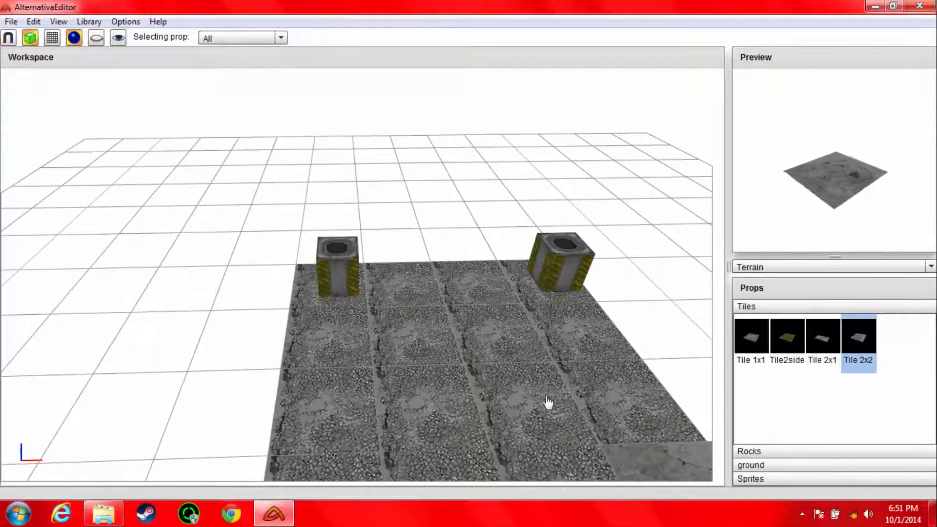
pyautogui.scroll(-1, 578, 375)
pyautogui.moveTo(609, 362); pyautogui.dragTo(537, 259, button='middle')
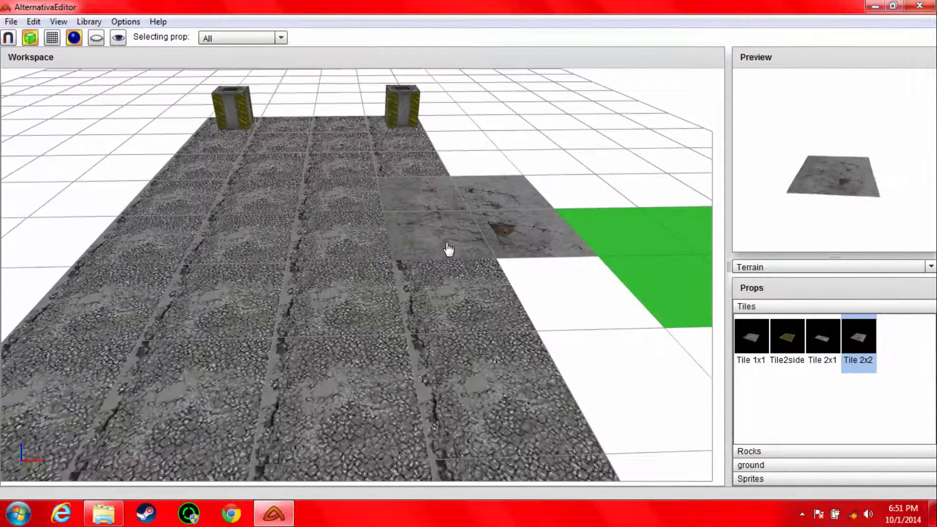
pyautogui.moveTo(399, 172); pyautogui.dragTo(399, 195, button='middle')
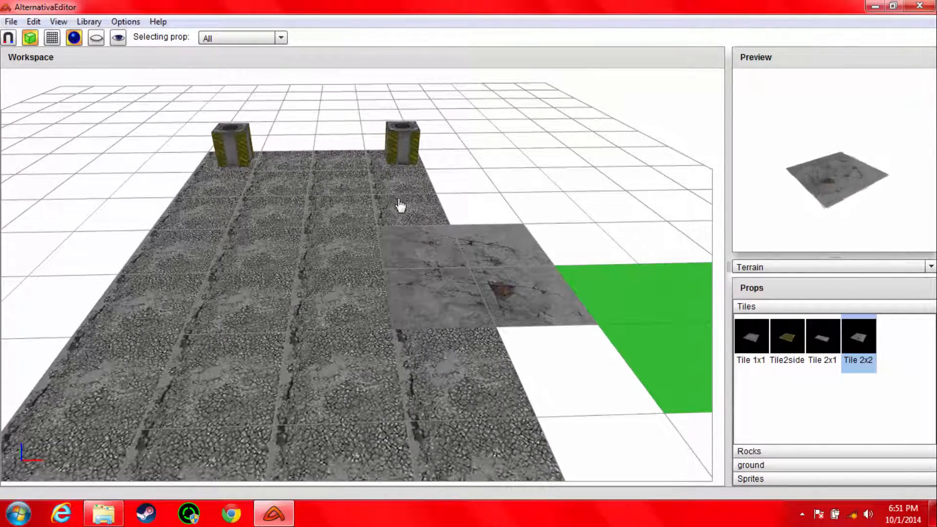
pyautogui.scroll(-2, 400, 214)
pyautogui.scroll(2, 416, 230)
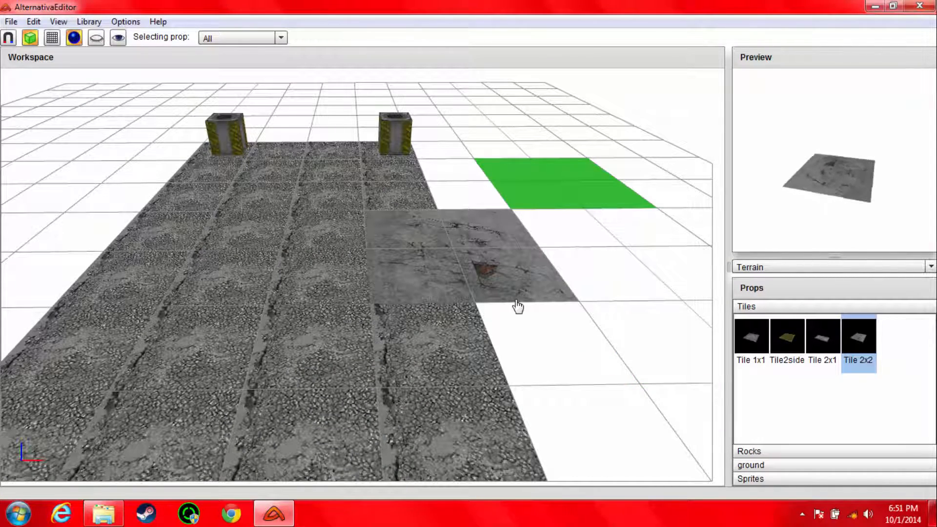
pyautogui.scroll(-2, 535, 290)
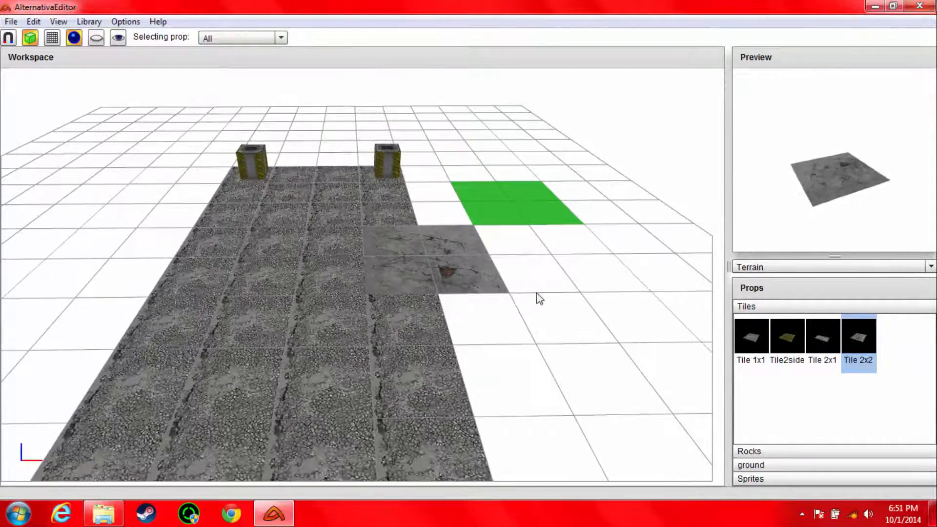
pyautogui.scroll(3, 570, 296)
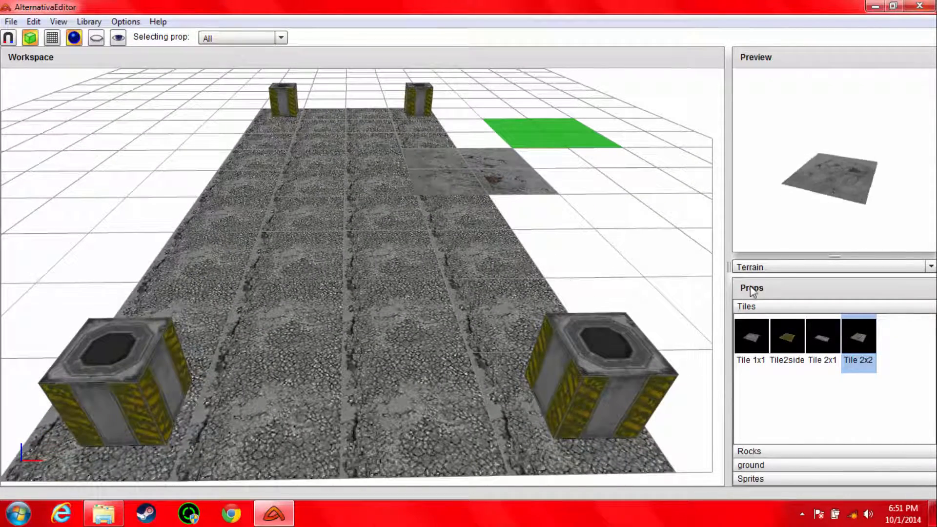
# Step: Switch the prop library to Functional and select the dm prop from the Spawn Points category
pyautogui.click(754, 272)
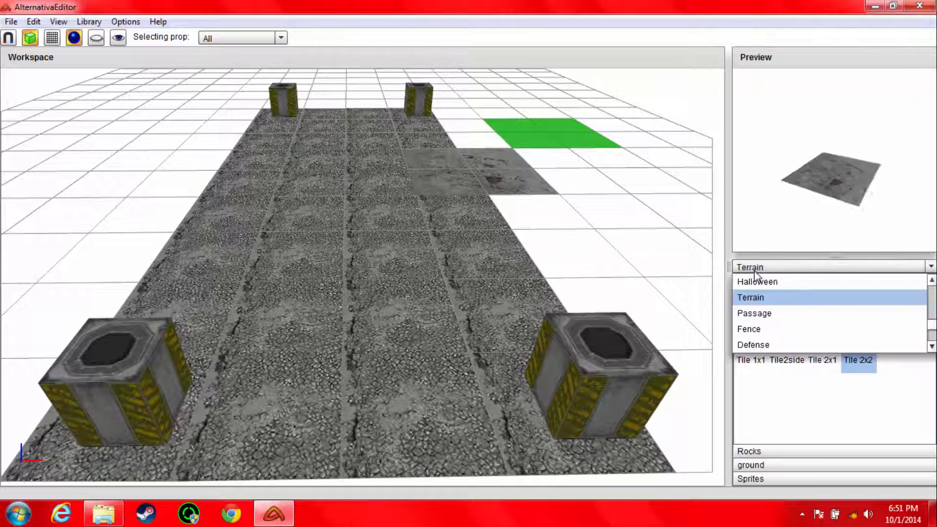
pyautogui.scroll(3, 933, 320)
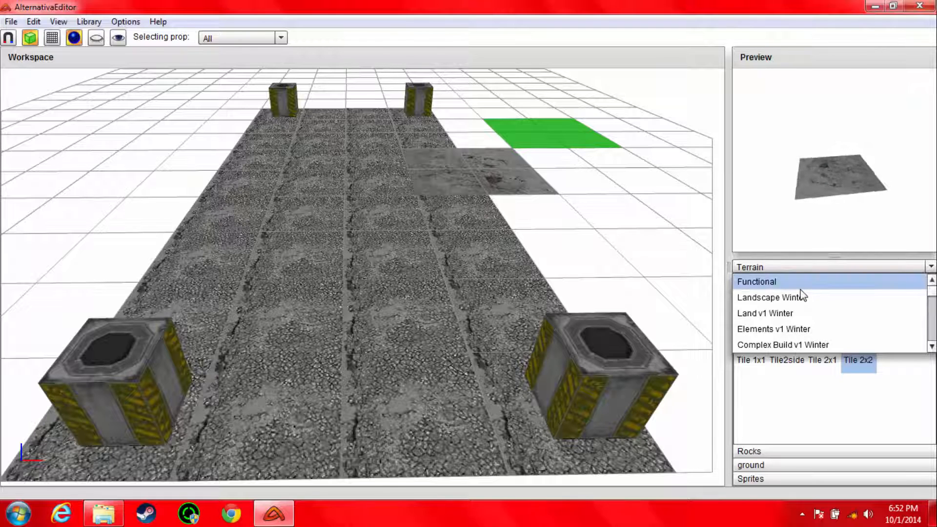
pyautogui.click(800, 286)
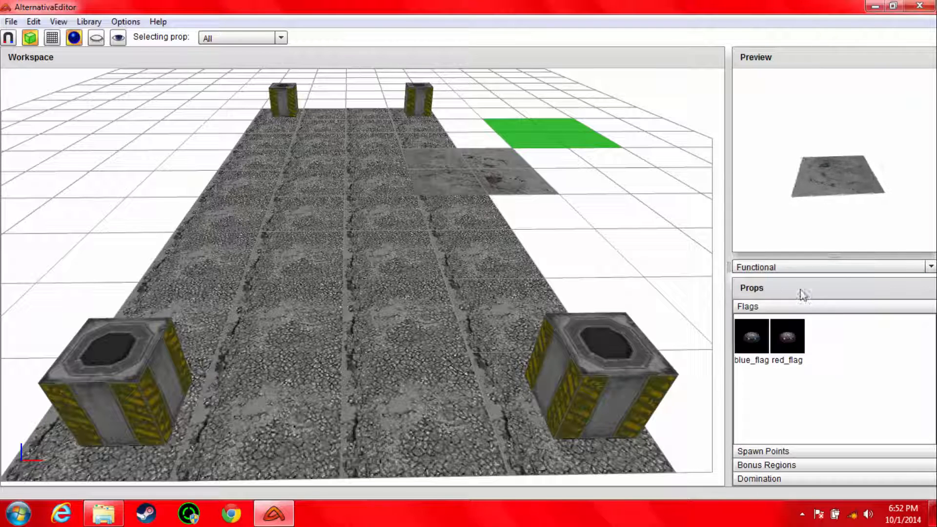
pyautogui.click(755, 452)
pyautogui.click(750, 367)
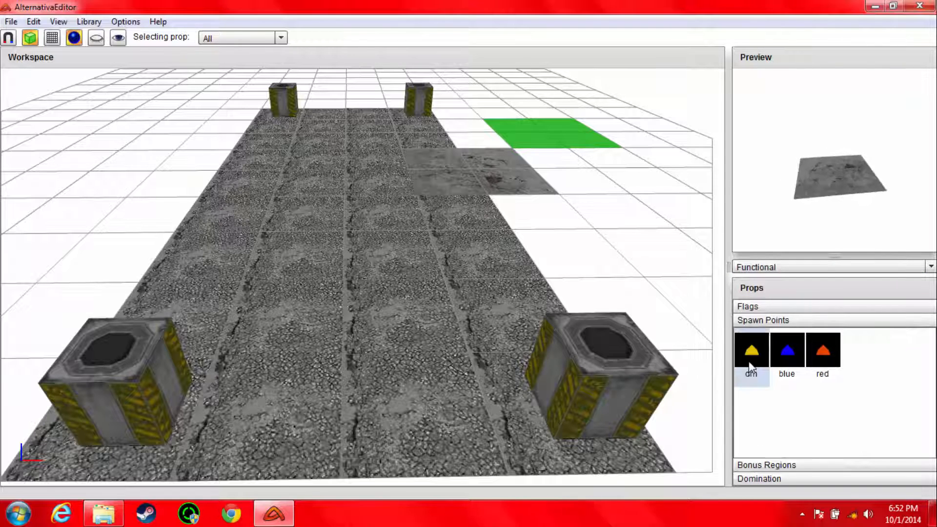
pyautogui.click(749, 367)
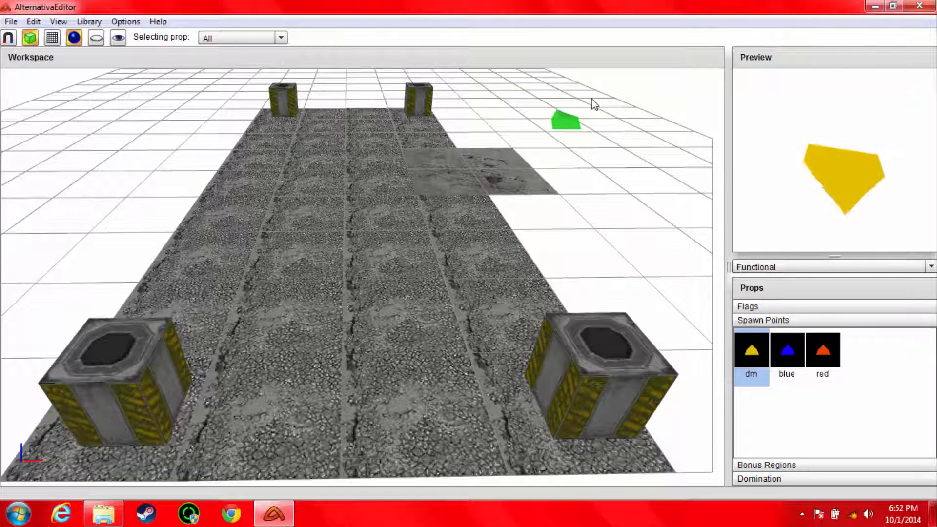
# Step: Place a dm spawn point on the strip near the far-left corner prop and move the placement preview clear of it
pyautogui.press('Down')
pyautogui.press('Down')
pyautogui.press('Left')
pyautogui.press('Left')
pyautogui.press('Left')
pyautogui.press('Left')
pyautogui.press('Left')
pyautogui.press('Down')
pyautogui.press('Right')
pyautogui.press('Down')
pyautogui.press('Left')
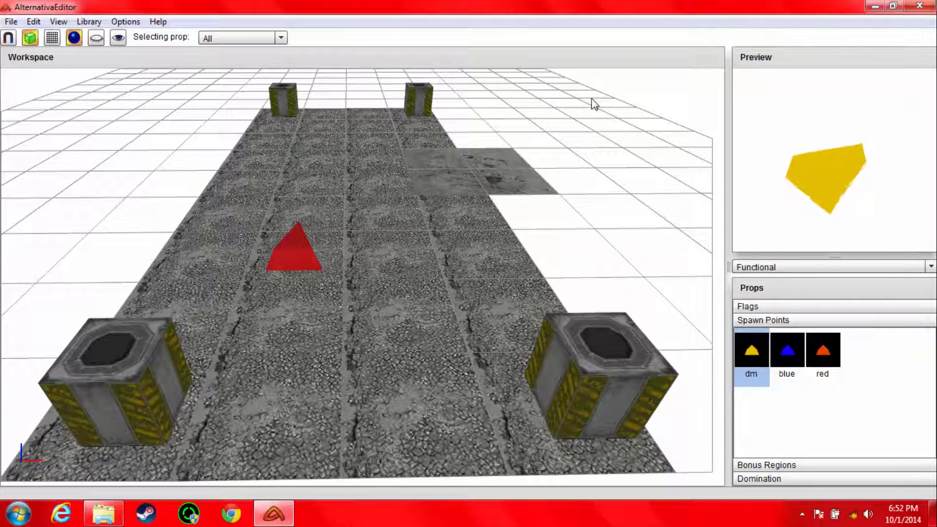
pyautogui.press('Up')
pyautogui.press('Right')
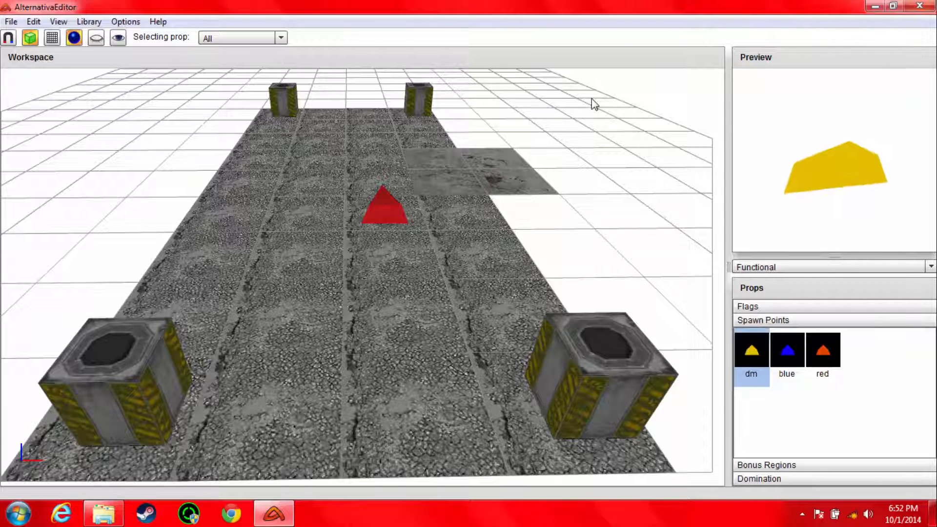
pyautogui.press('Up')
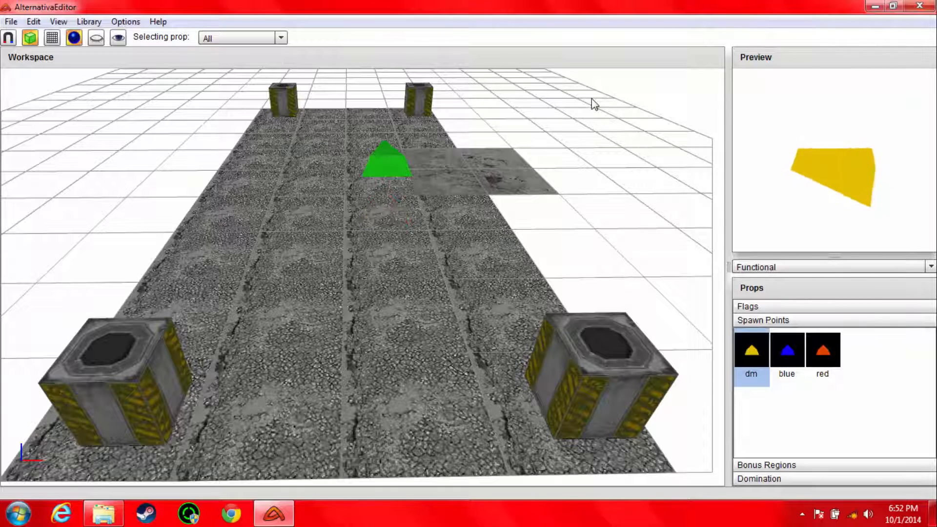
pyautogui.moveTo(499, 142); pyautogui.dragTo(423, 188, button='middle')
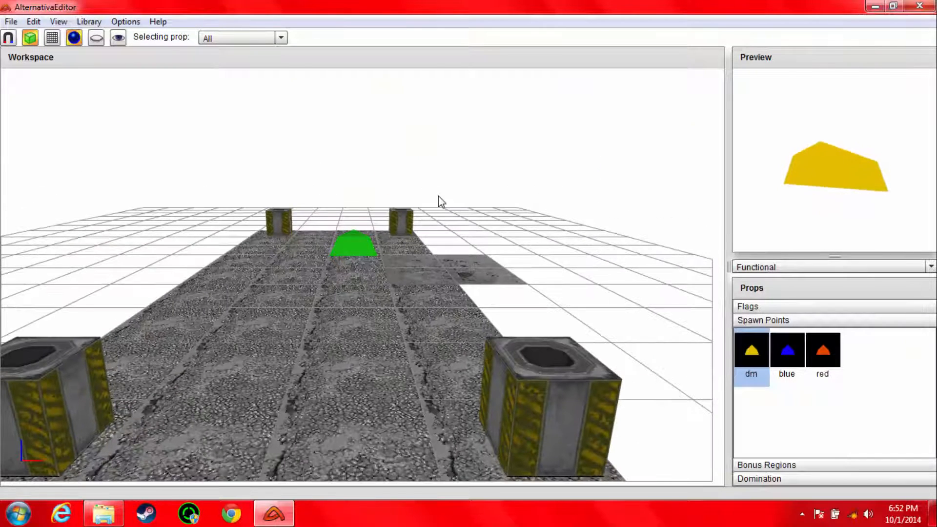
pyautogui.scroll(-2, 377, 241)
pyautogui.press('Down')
pyautogui.press('Left')
pyautogui.press('Up')
pyautogui.hotkey('ctrl', 'v')
pyautogui.press('Right')
pyautogui.press('Down')
pyautogui.press('Left')
pyautogui.press('Left')
pyautogui.press('Down')
pyautogui.press('Right')
pyautogui.press('Right')
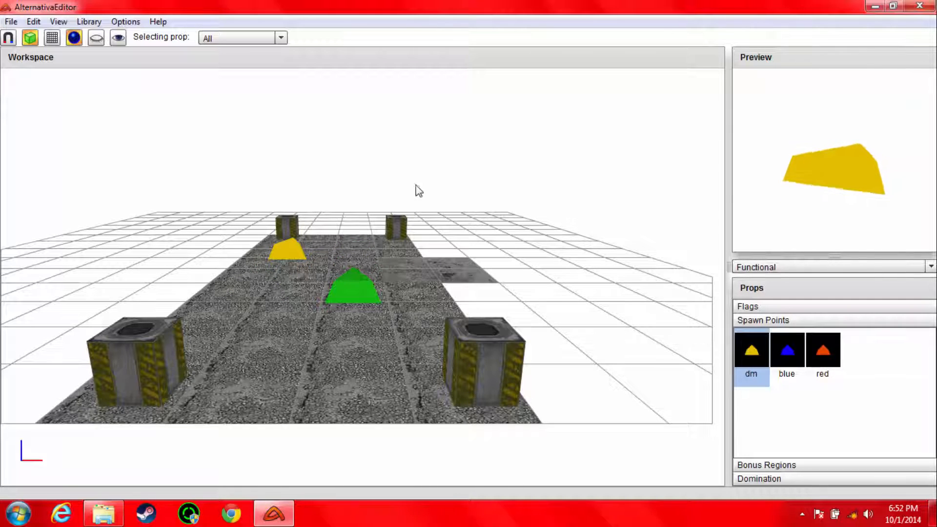
# Step: Start exporting the map as Tanks map 1.x and browse from the Desktop to the innermost TTT\TTT\TTT folder
pyautogui.click(11, 22)
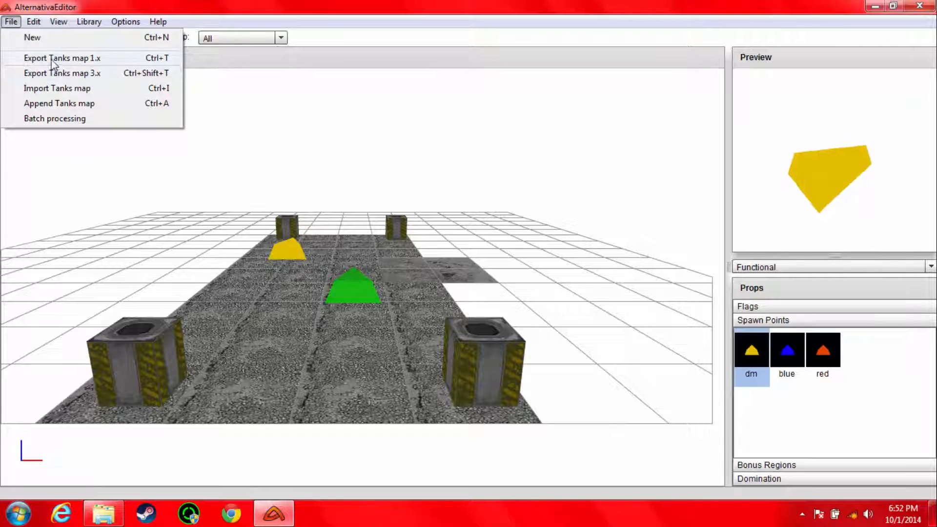
pyautogui.click(92, 63)
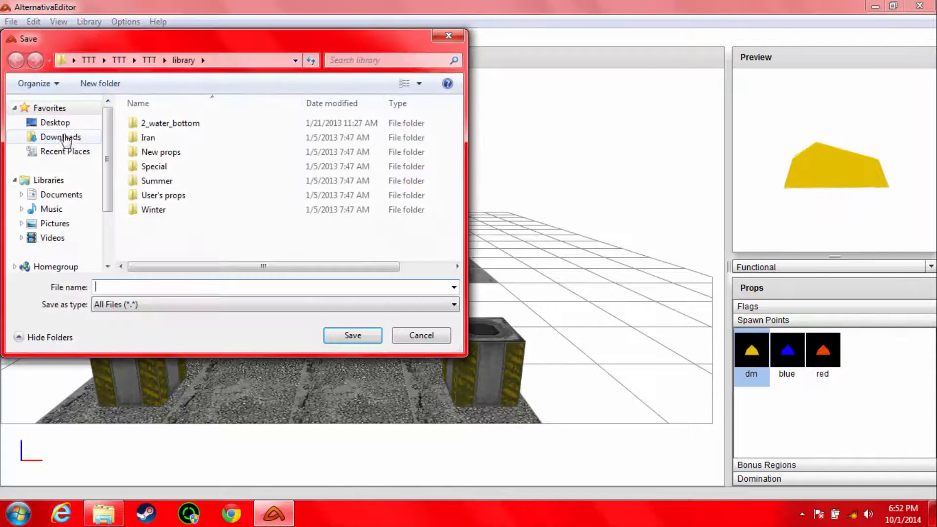
pyautogui.moveTo(223, 48); pyautogui.dragTo(392, 73)
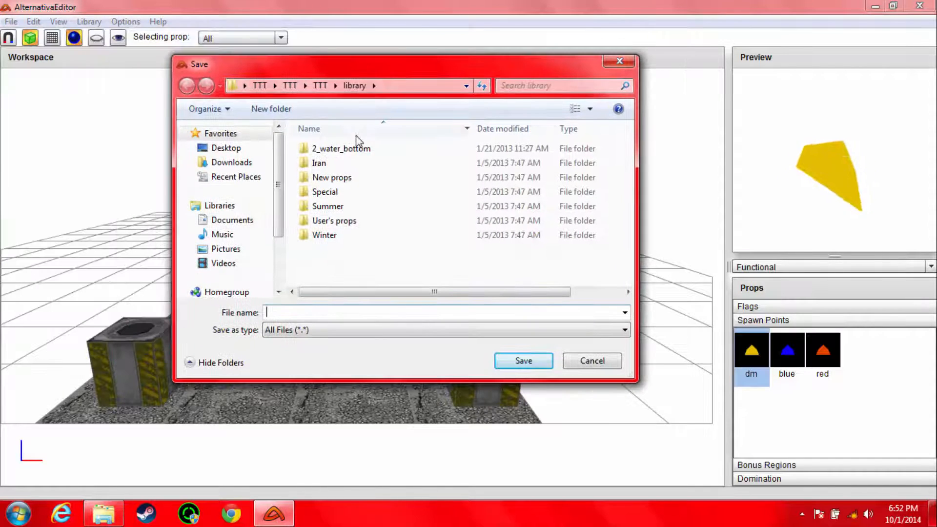
pyautogui.click(229, 148)
pyautogui.moveTo(630, 169); pyautogui.dragTo(633, 235)
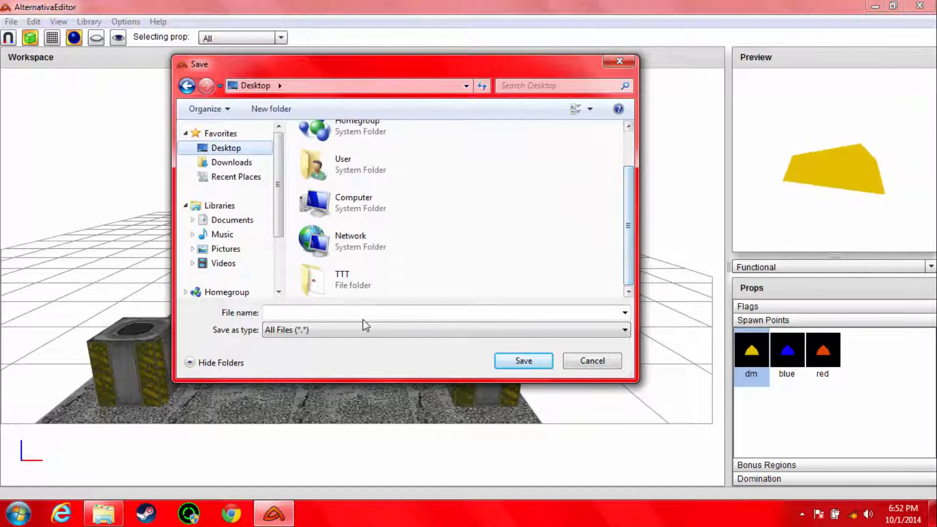
pyautogui.doubleClick(361, 284)
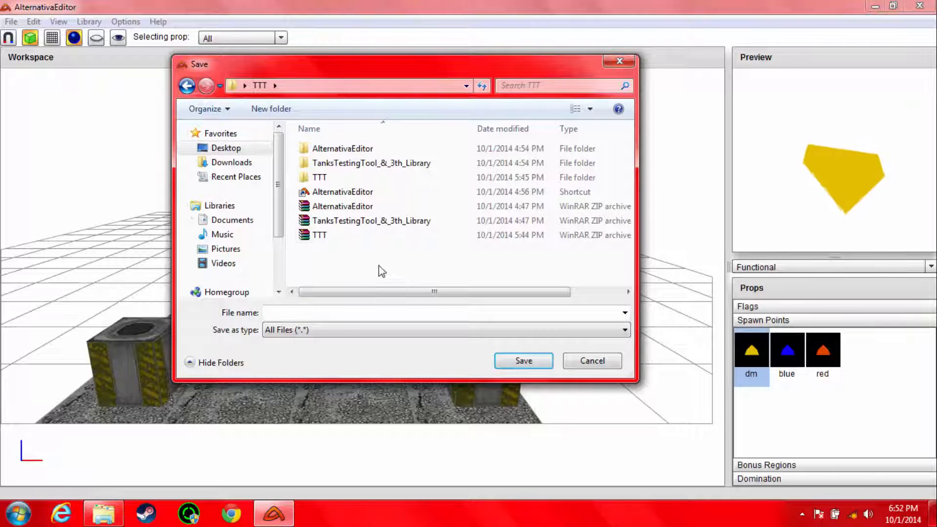
pyautogui.doubleClick(336, 178)
pyautogui.doubleClick(319, 148)
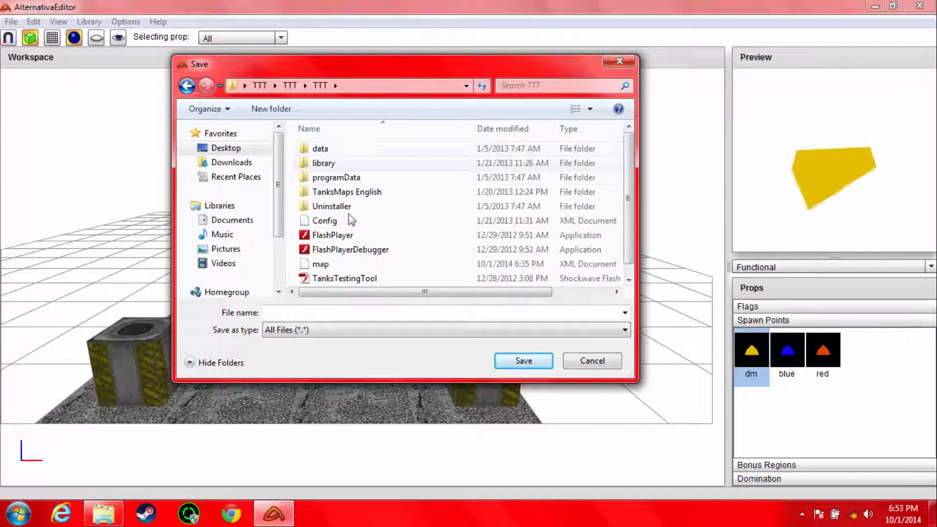
# Step: Save the exported map as map.xml, replacing the existing map file in the folder
pyautogui.moveTo(633, 167); pyautogui.dragTo(632, 201)
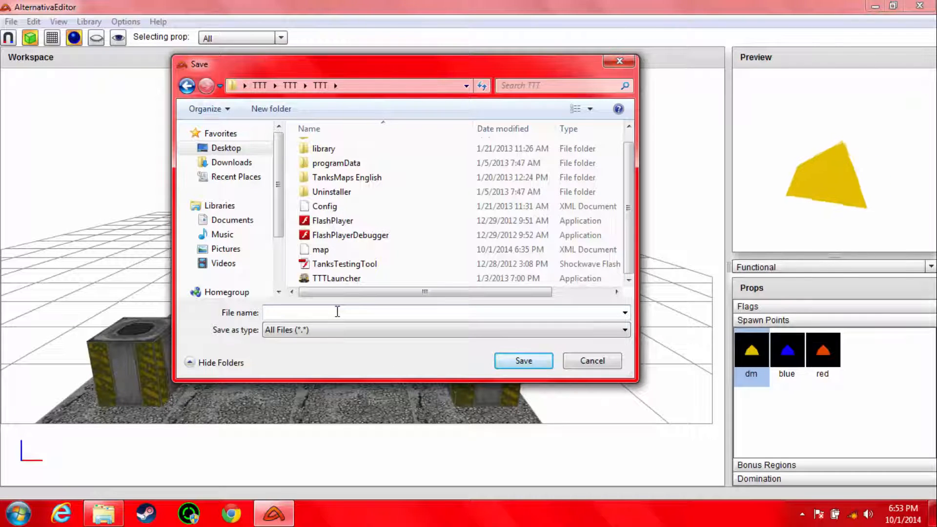
pyautogui.write('map.xml')
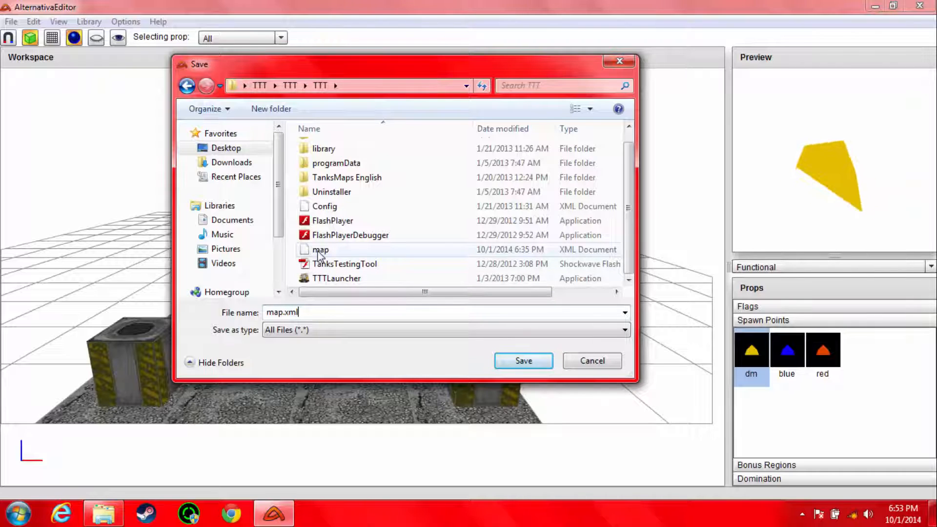
pyautogui.click(518, 361)
pyautogui.click(507, 262)
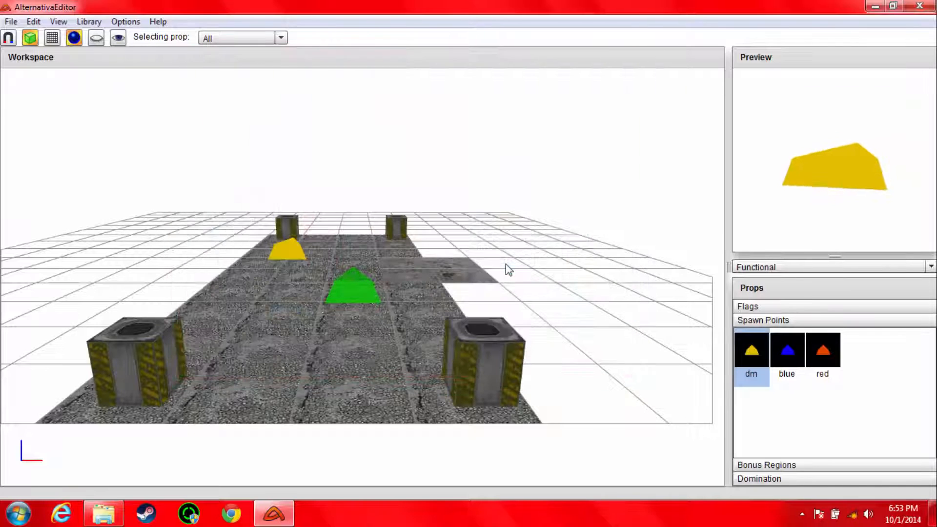
# Step: Minimise the editor and open the innermost TTT\TTT\TTT folder in Windows Explorer
pyautogui.click(872, 10)
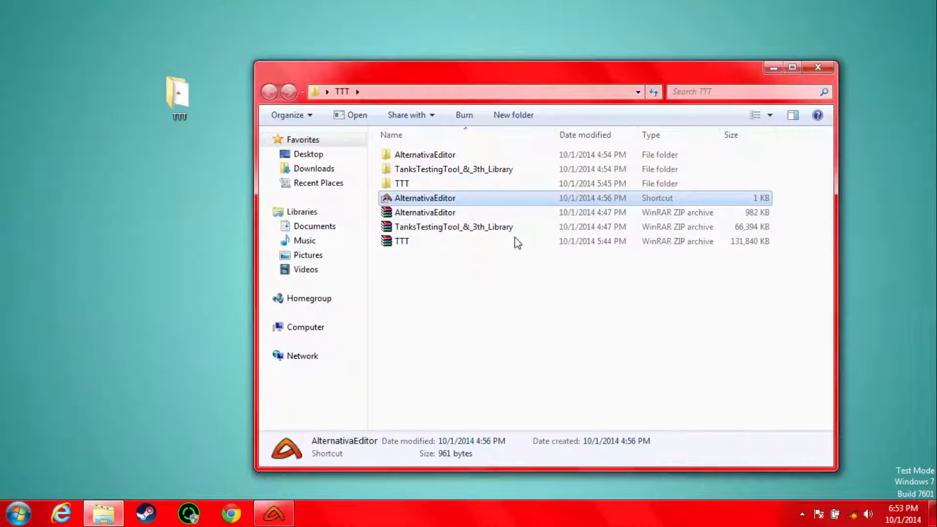
pyautogui.doubleClick(402, 183)
pyautogui.doubleClick(401, 154)
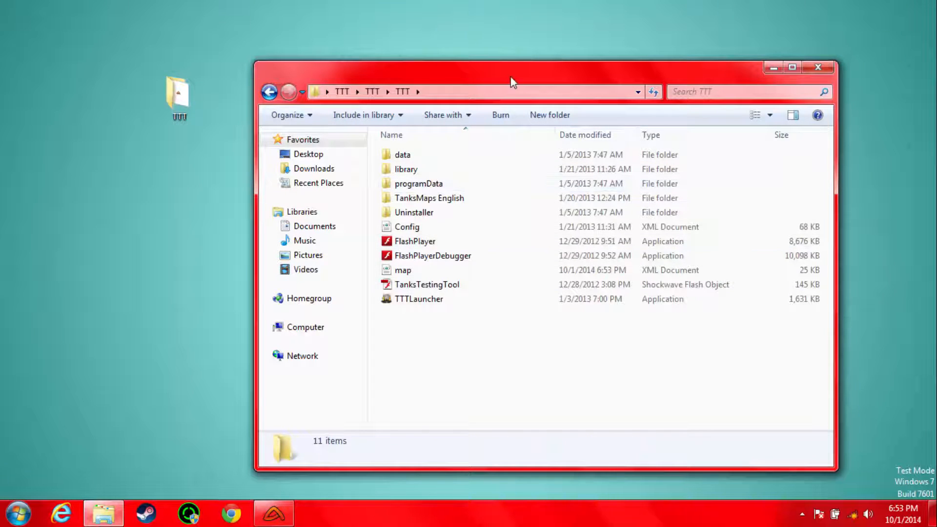
pyautogui.moveTo(512, 81); pyautogui.dragTo(483, 43)
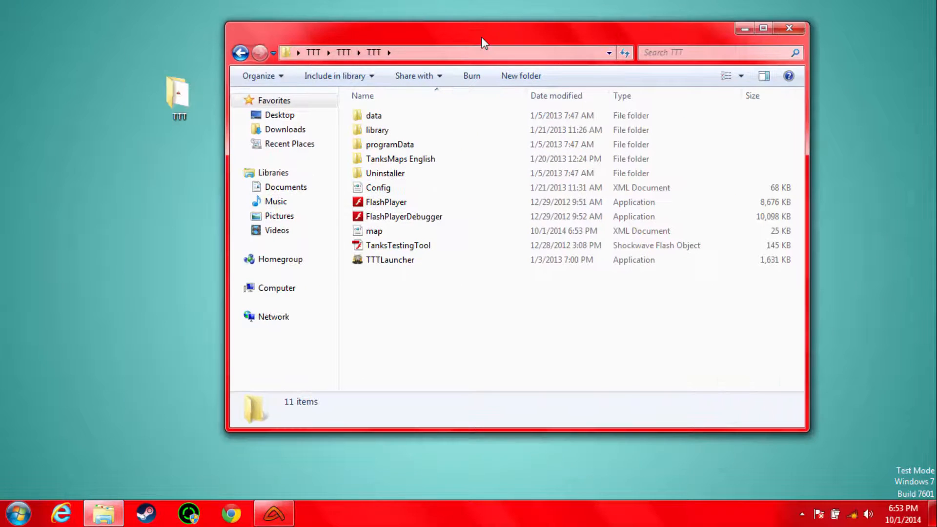
# Step: Run FlashPlayerDebugger, allowing it past the security warning, and move its window clear of the file list
pyautogui.doubleClick(392, 217)
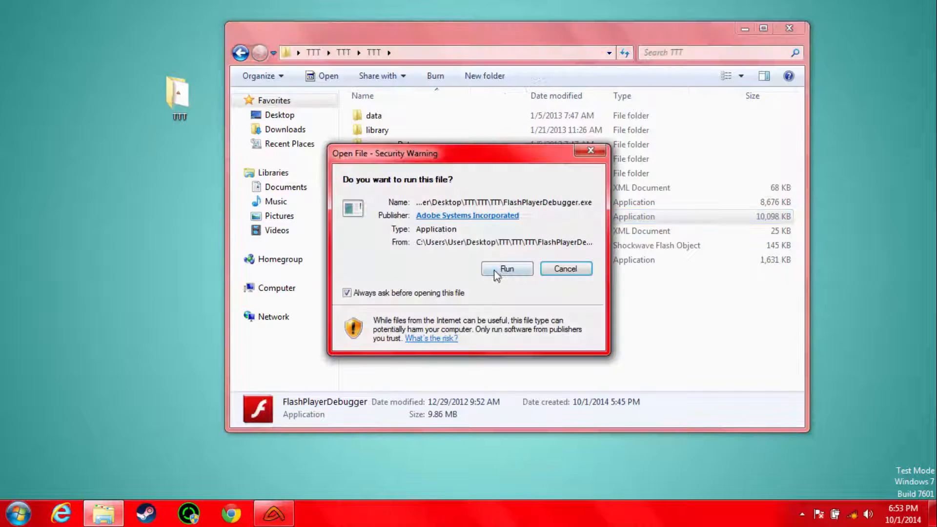
pyautogui.click(505, 269)
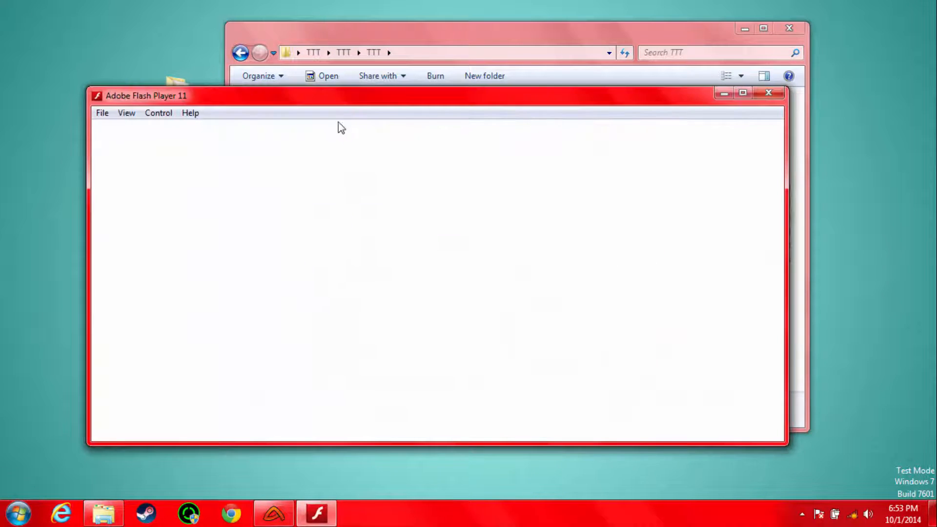
pyautogui.moveTo(342, 106); pyautogui.dragTo(433, 317)
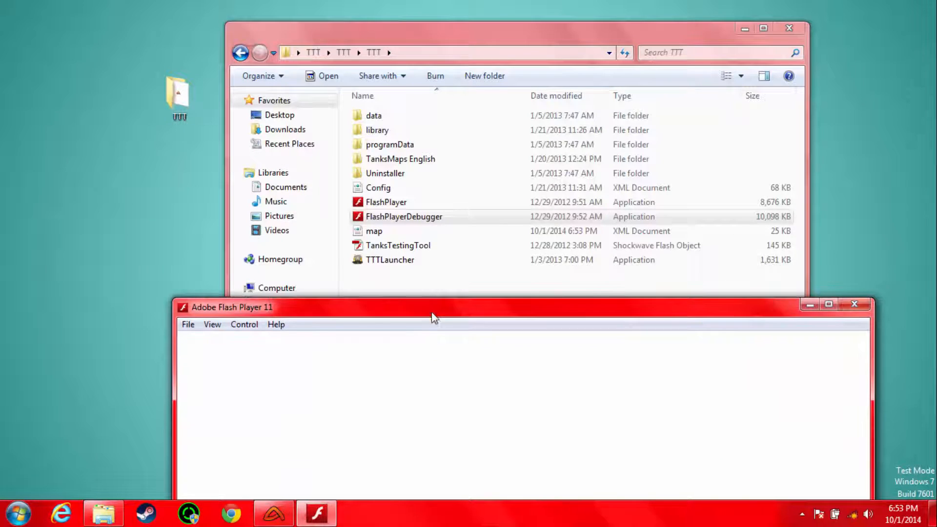
# Step: Load the TanksTestingTool file into the open Flash Player and reposition the player window so the whole map view fits on screen
pyautogui.doubleClick(401, 248)
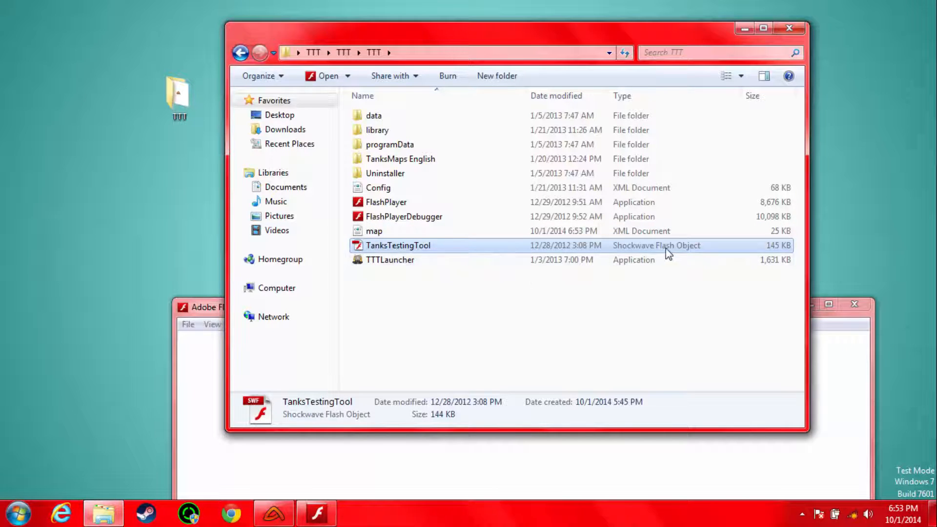
pyautogui.moveTo(403, 246); pyautogui.dragTo(443, 469)
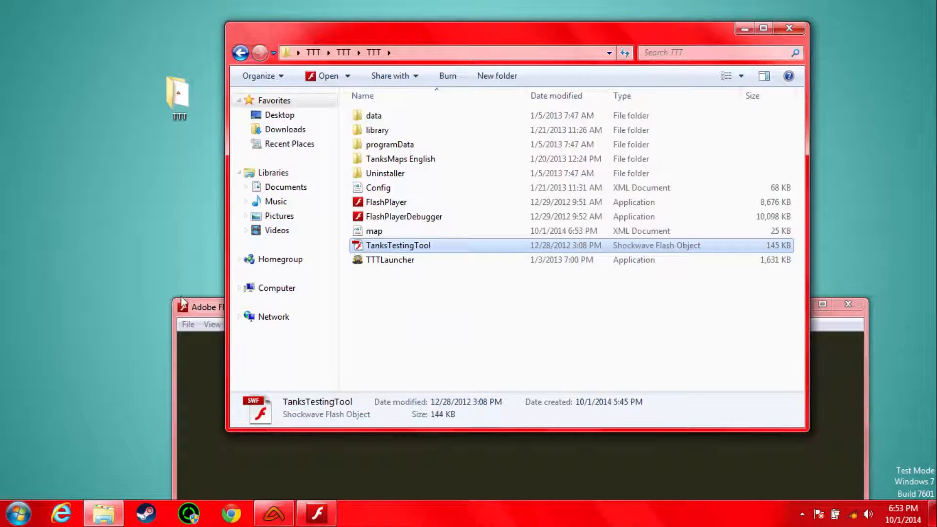
pyautogui.moveTo(195, 297); pyautogui.dragTo(149, 68)
pyautogui.moveTo(236, 80); pyautogui.dragTo(231, 42)
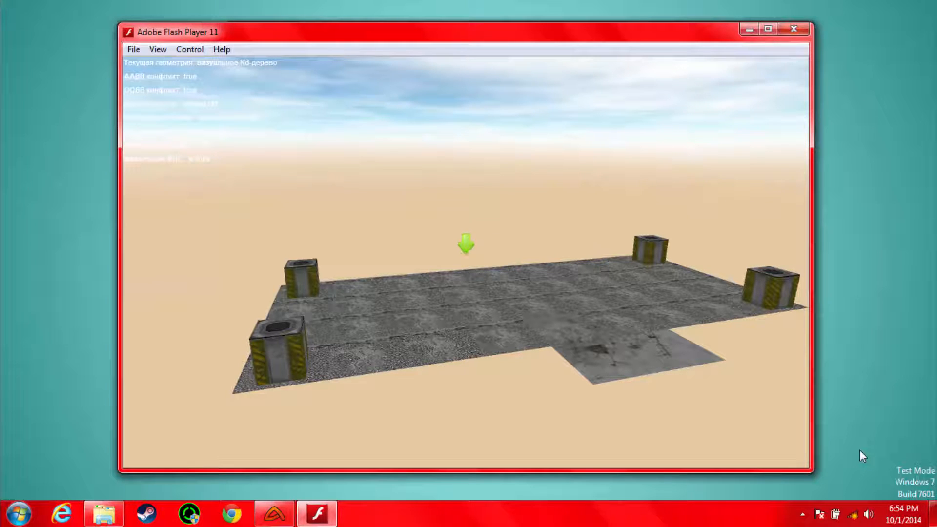
# Step: Spawn a tank on the map and test-drive it around the tile strip with the follow camera
pyautogui.press('Insert')
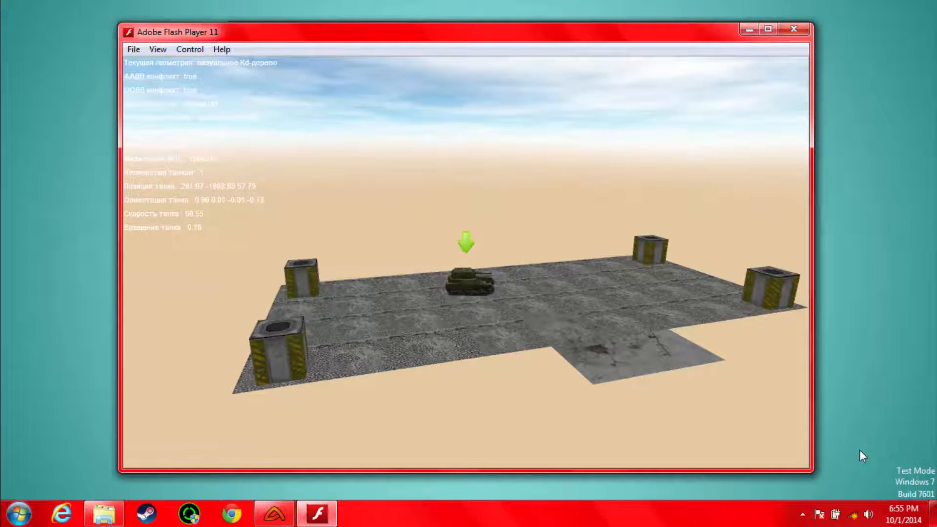
pyautogui.press('c')
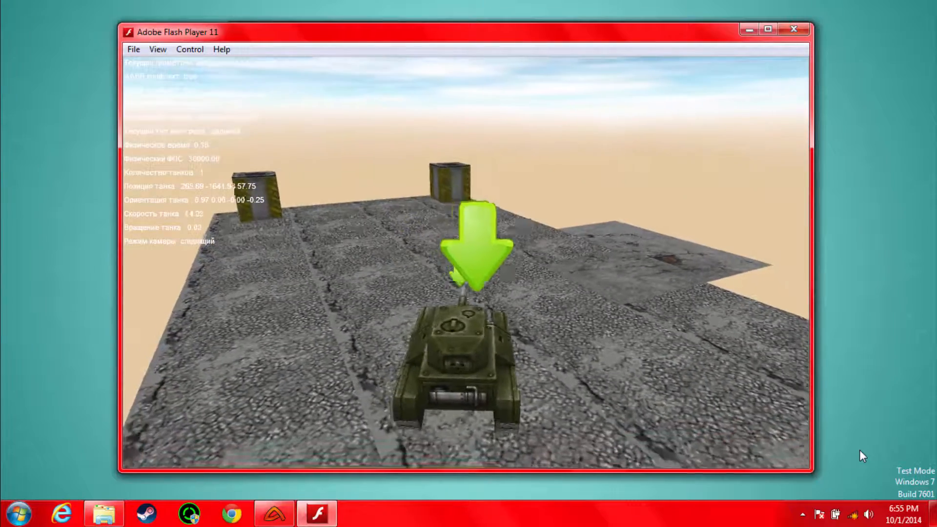
pyautogui.press('Up')
pyautogui.press('Left')
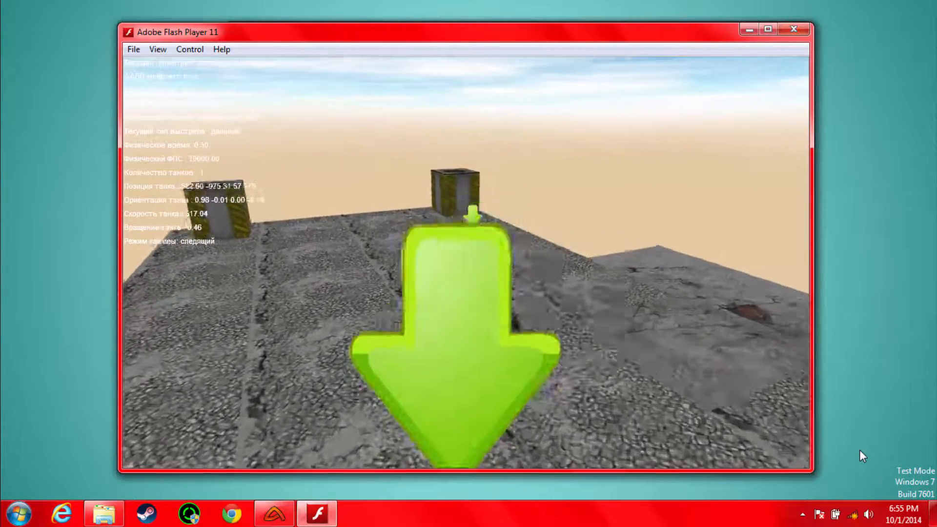
pyautogui.press('Left')
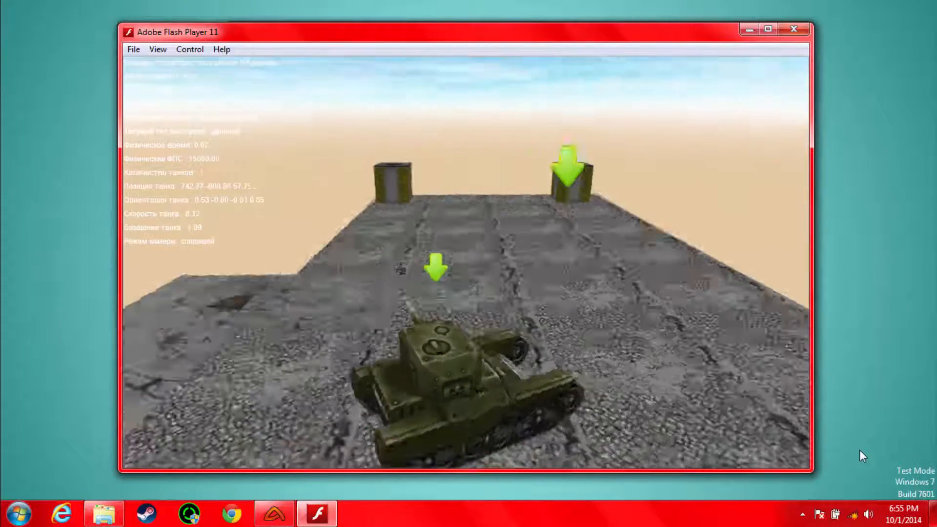
pyautogui.press('Up')
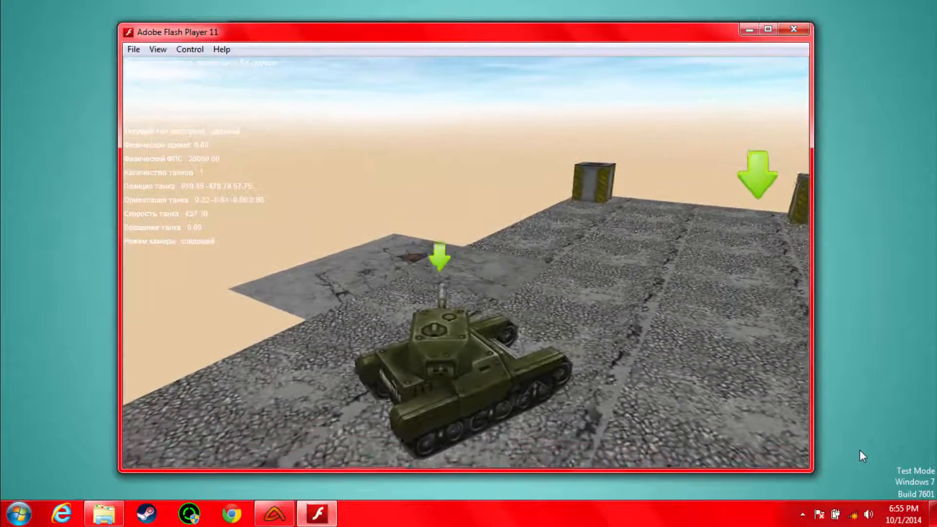
pyautogui.press('Right')
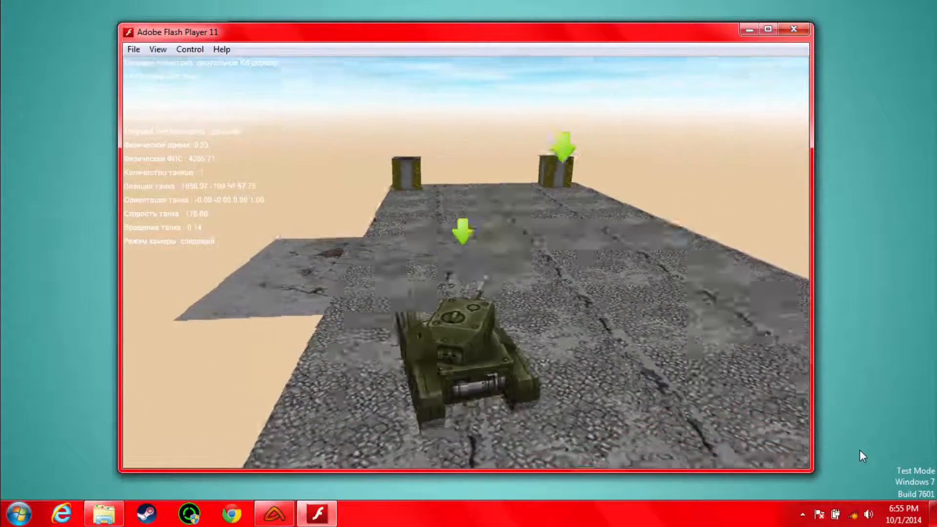
pyautogui.press('Up')
pyautogui.press('Right')
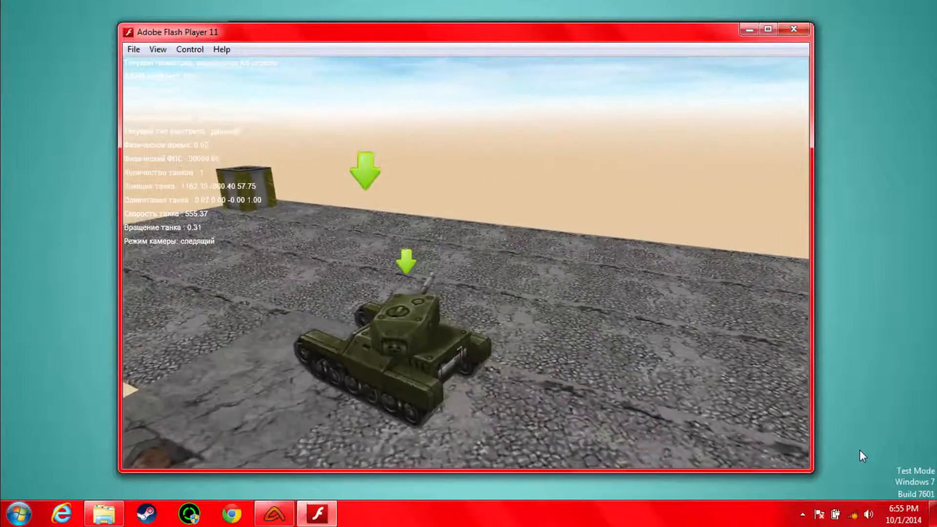
# Step: Drive the tank on and off the protruding side tile, turning its hull and turret to check the surface
pyautogui.press('Up')
pyautogui.press('Left')
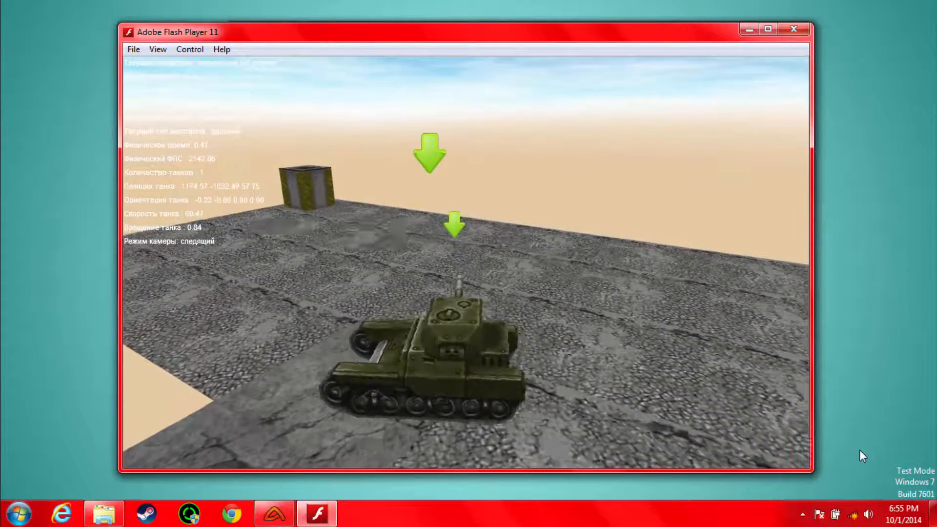
pyautogui.press('Down')
pyautogui.press('Left')
pyautogui.press('Down')
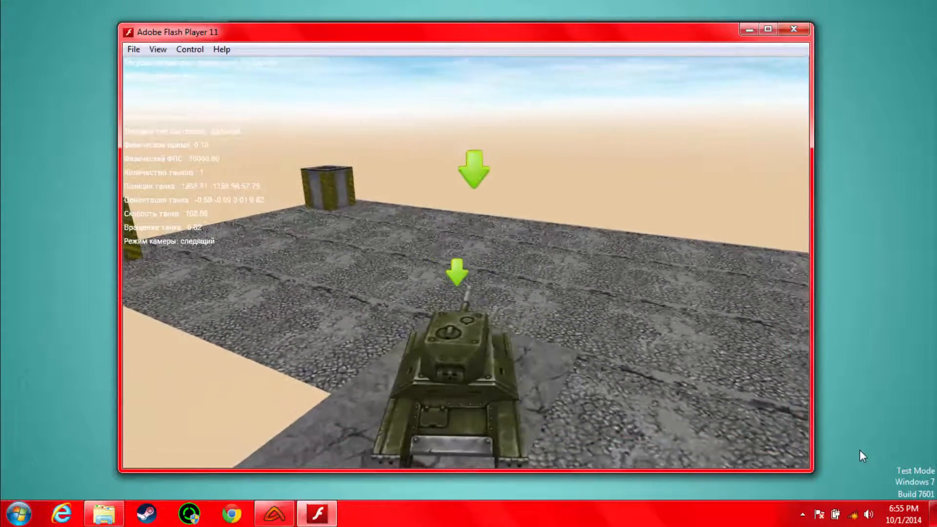
pyautogui.press('x')
pyautogui.press('Up')
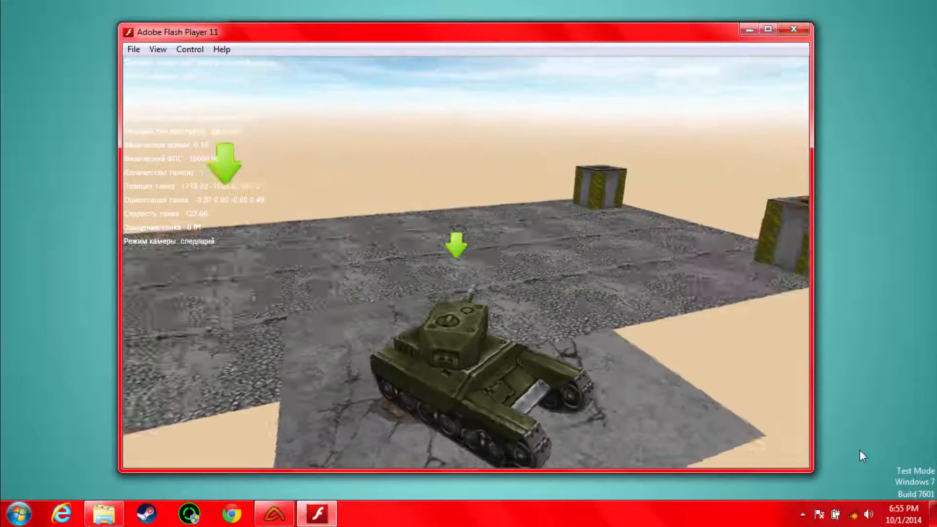
pyautogui.press('Down')
pyautogui.press('Left')
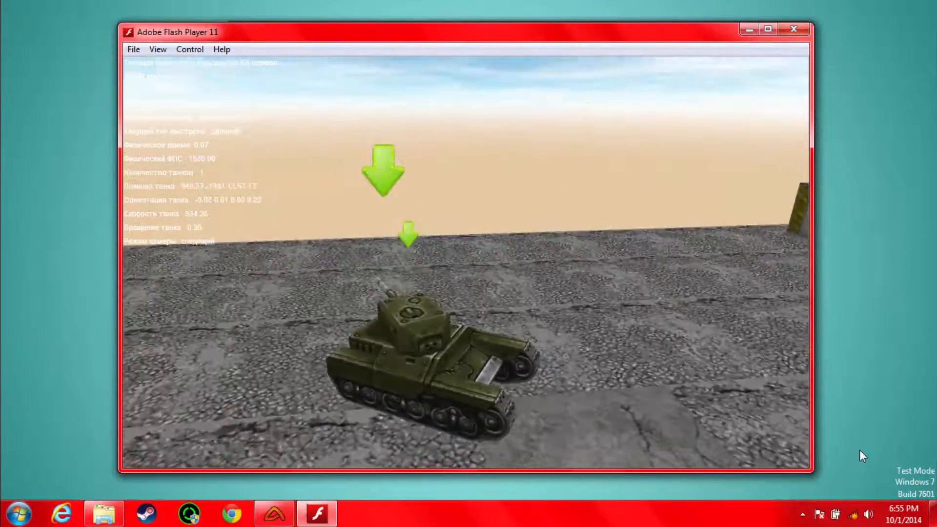
pyautogui.press('z')
pyautogui.press('Up')
pyautogui.press('z')
pyautogui.press('Left')
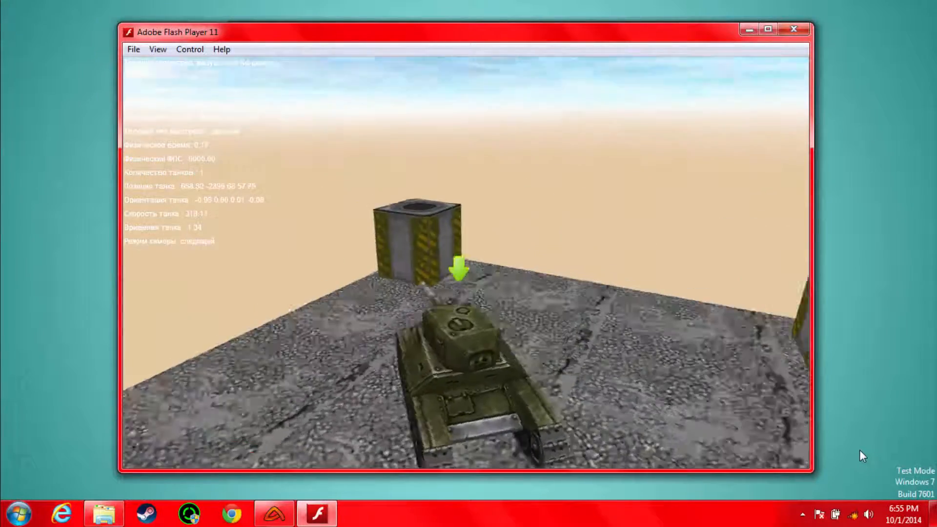
# Step: Fire the tank's gun near a corner crate and manoeuvre back along the strip while rotating the turret
pyautogui.press('space')
pyautogui.press('Down')
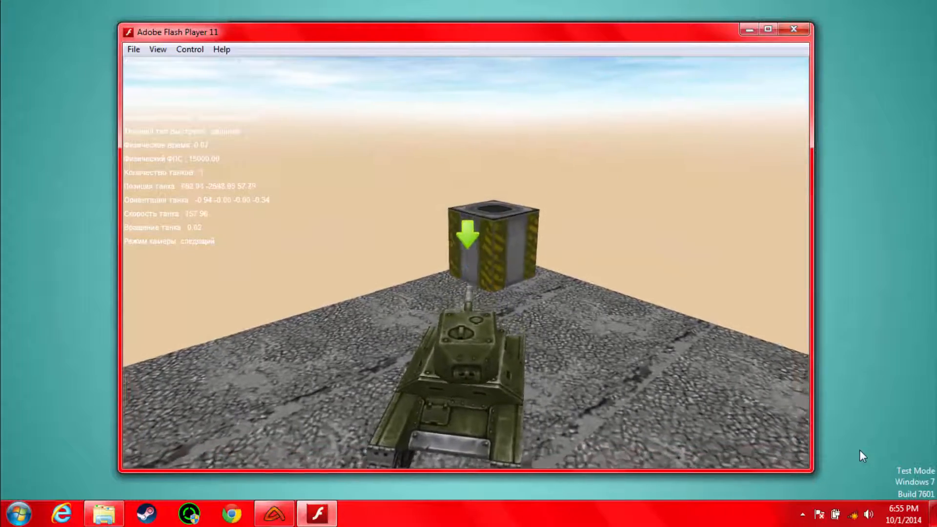
pyautogui.press('z')
pyautogui.press('Down')
pyautogui.press('Up')
pyautogui.press('z')
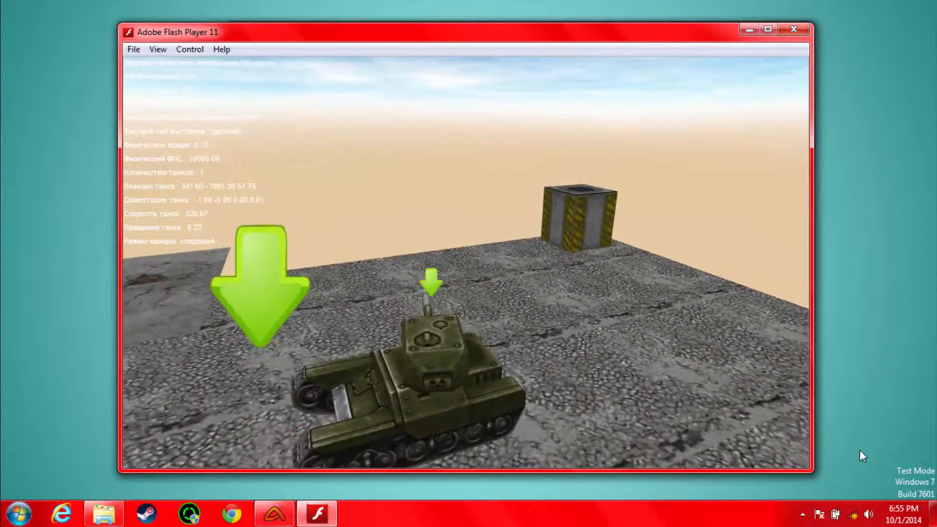
pyautogui.press('Up')
pyautogui.press('z')
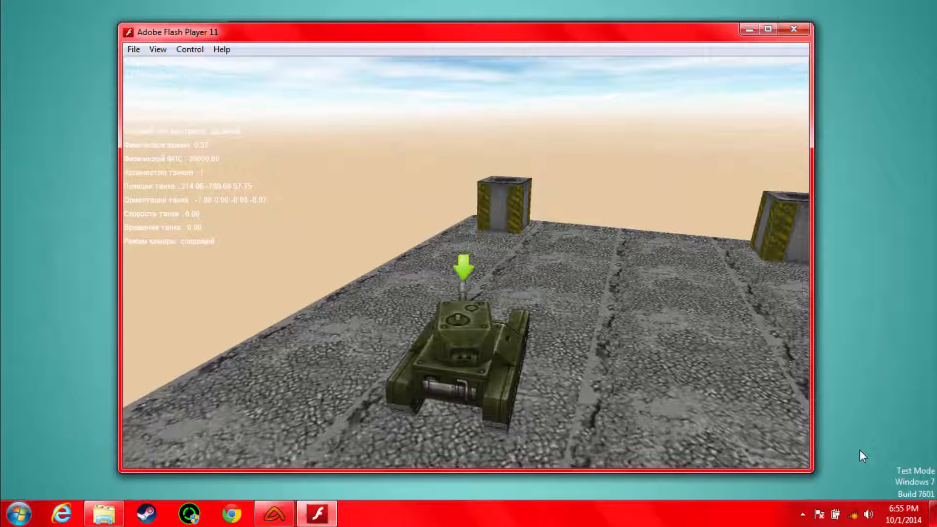
# Step: Test-drive the tank along the strip from the far-end crates towards the side tile
pyautogui.press('Up')
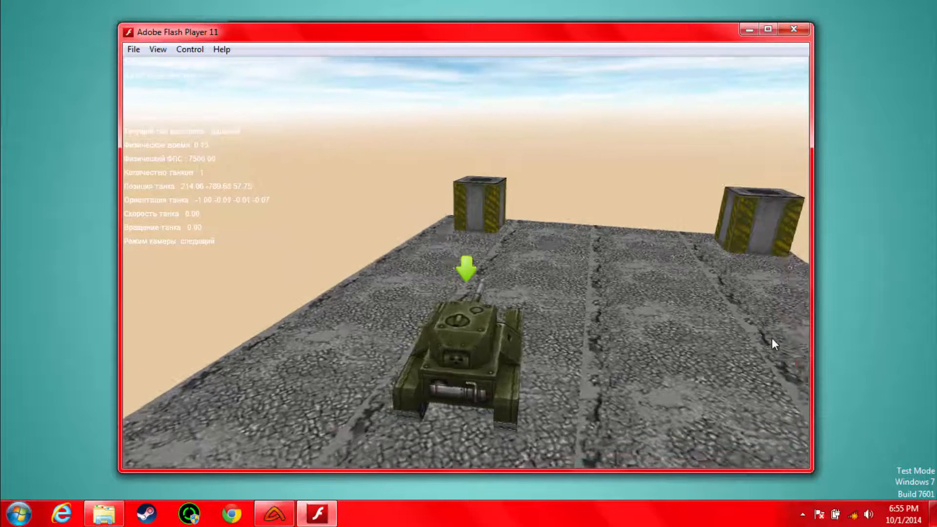
pyautogui.press('Right')
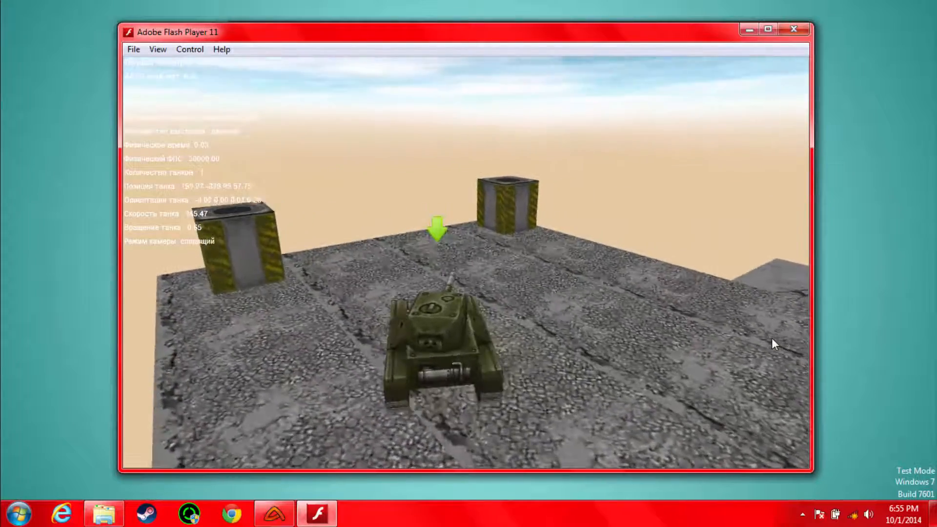
pyautogui.press('Right')
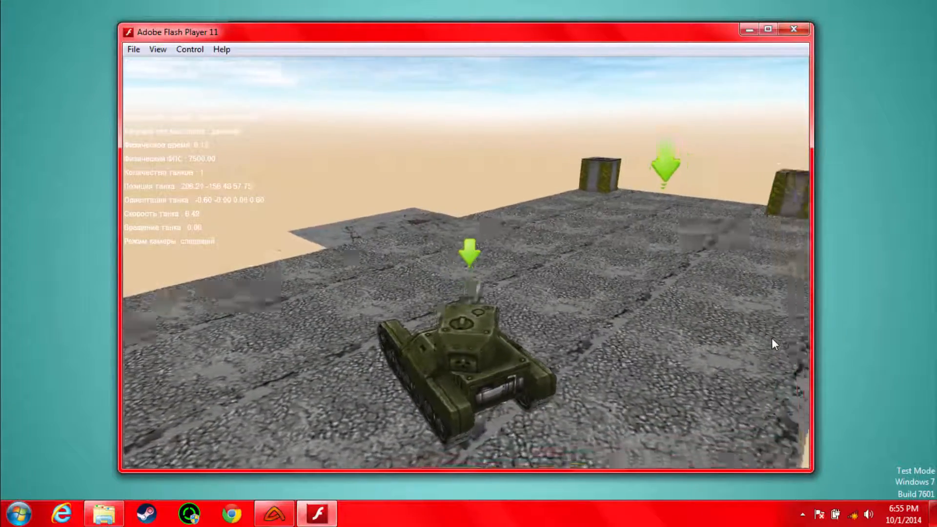
pyautogui.press('Up')
pyautogui.press('Up')
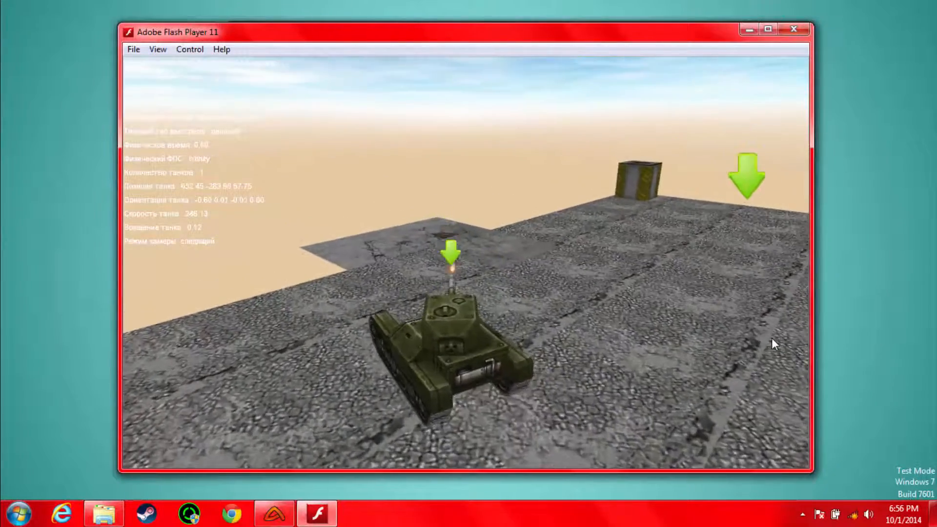
pyautogui.press('Up')
pyautogui.press('Right')
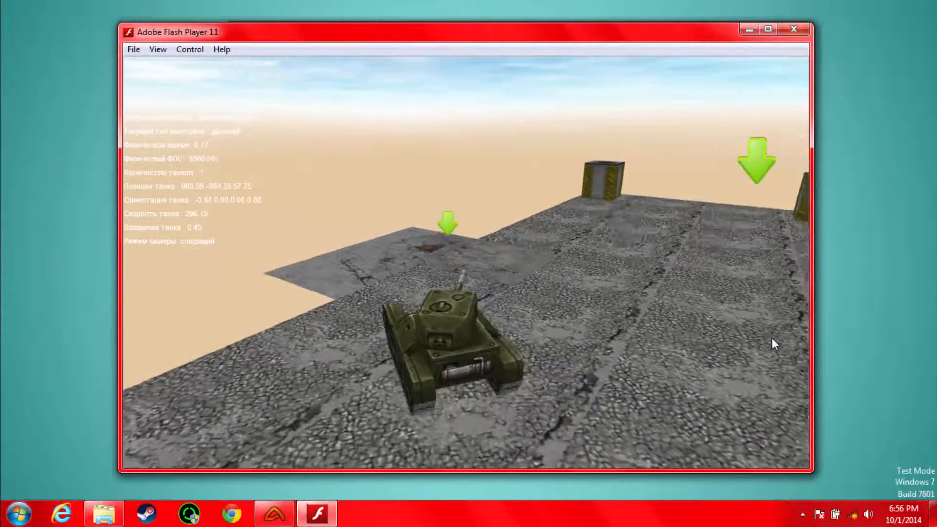
pyautogui.press('Up')
pyautogui.press('Left')
pyautogui.press('x')
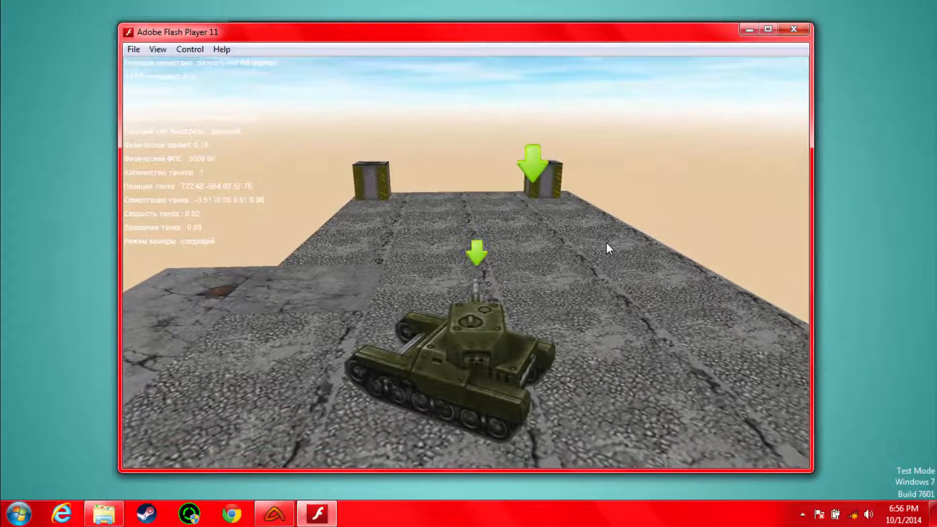
# Step: Close the Flash Player test window and the AlternativaEditor that holds the exported map
pyautogui.click(794, 27)
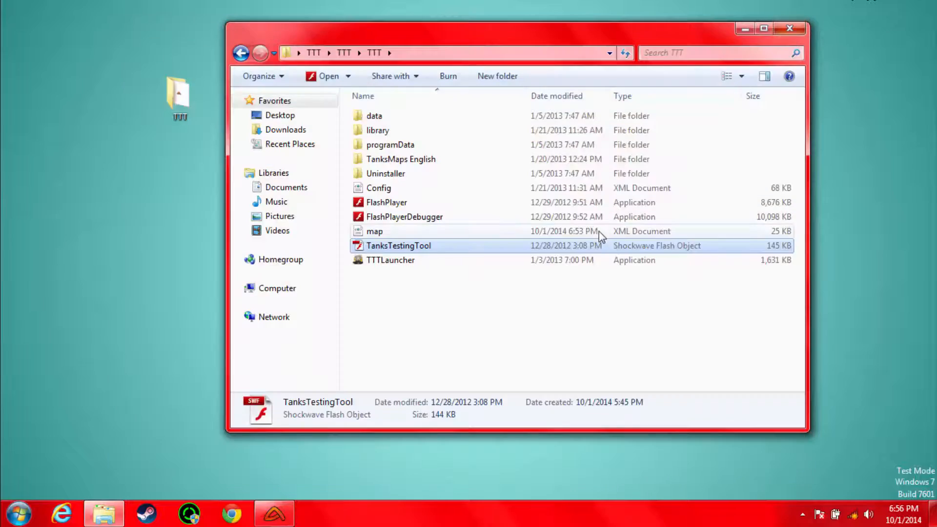
pyautogui.click(274, 513)
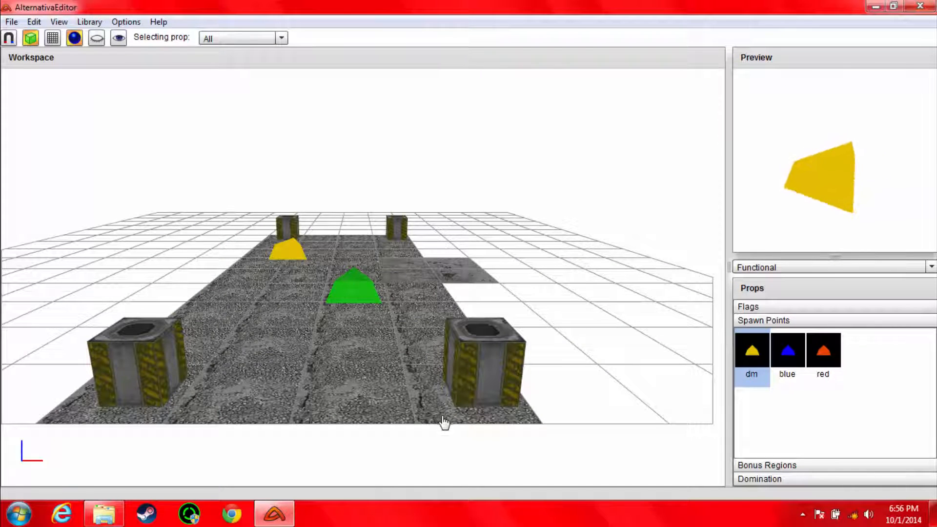
pyautogui.click(919, 6)
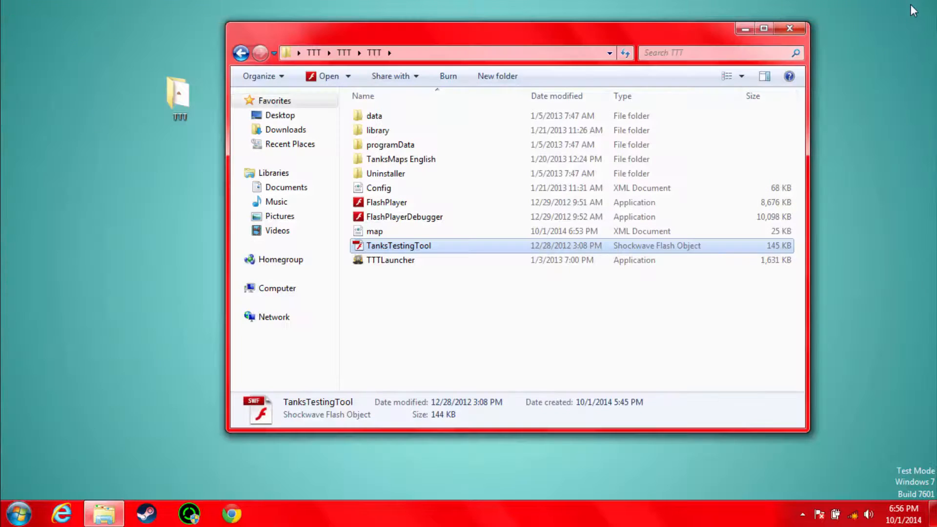
# Step: Relaunch AlternativaEditor from its shortcut in the outermost TTT folder and move its window higher on the desktop
pyautogui.click(314, 53)
pyautogui.doubleClick(373, 161)
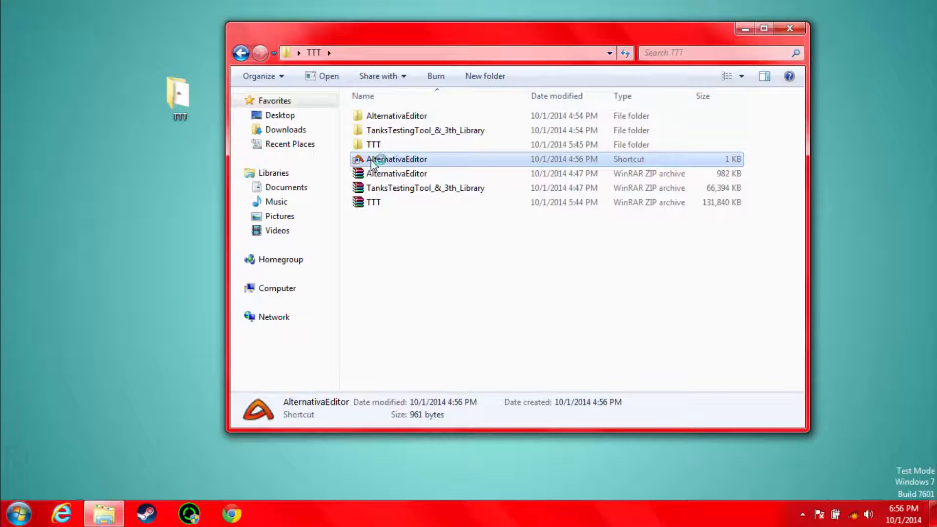
pyautogui.moveTo(363, 134); pyautogui.dragTo(399, 36)
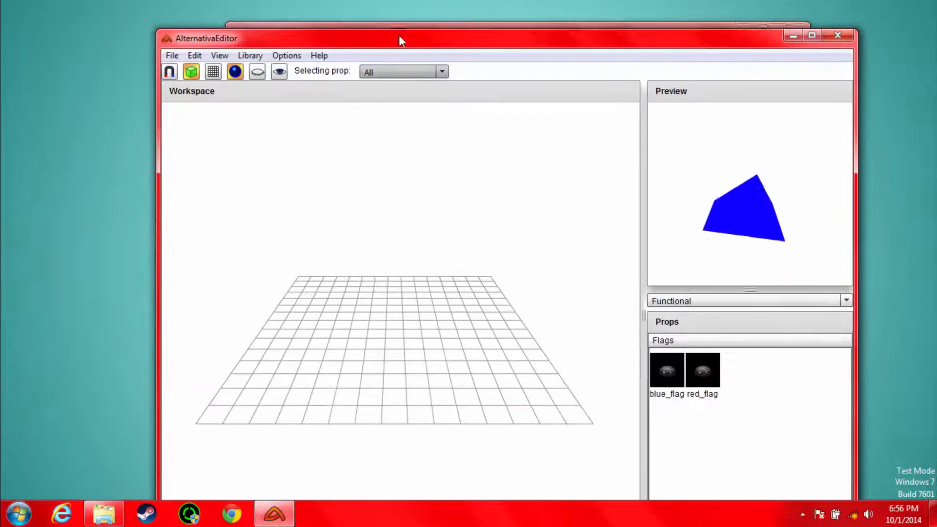
# Step: Load the prop library from the innermost TTT folder's library folder and dismiss the loading error report
pyautogui.click(249, 51)
pyautogui.click(281, 86)
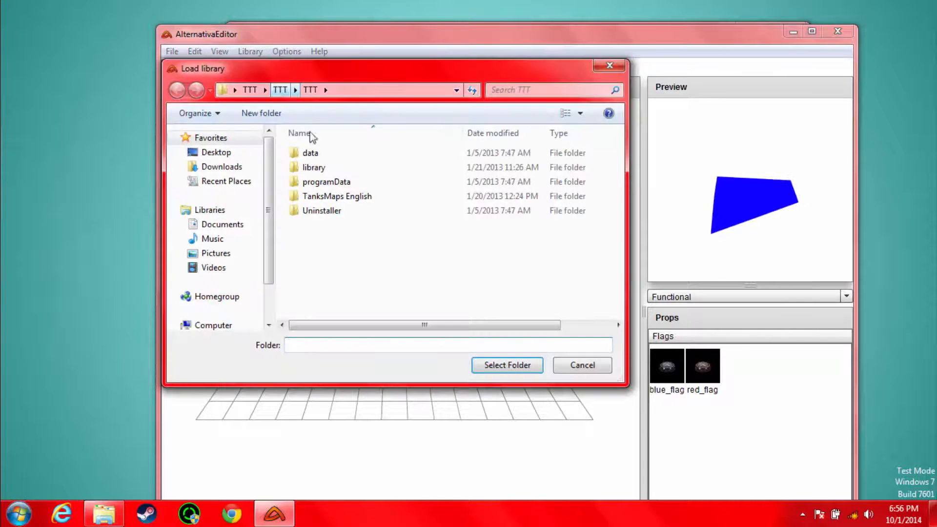
pyautogui.click(311, 171)
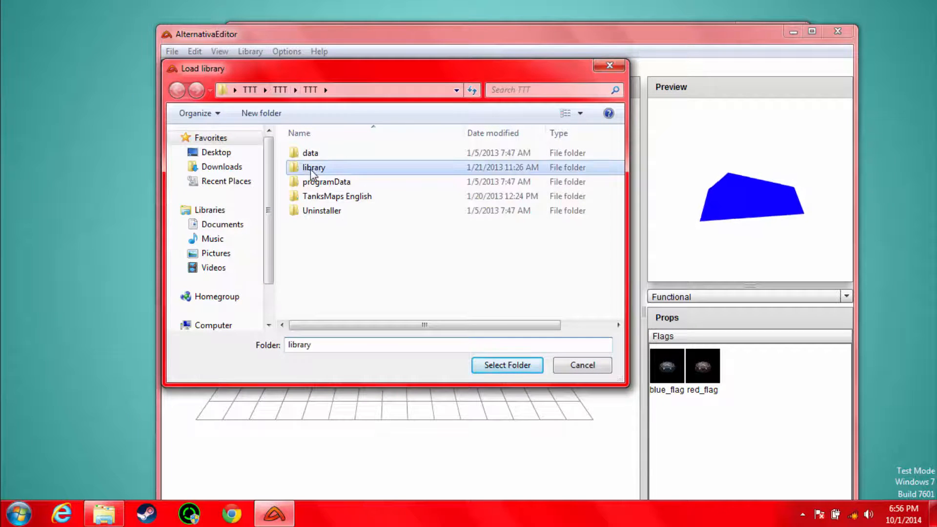
pyautogui.click(495, 371)
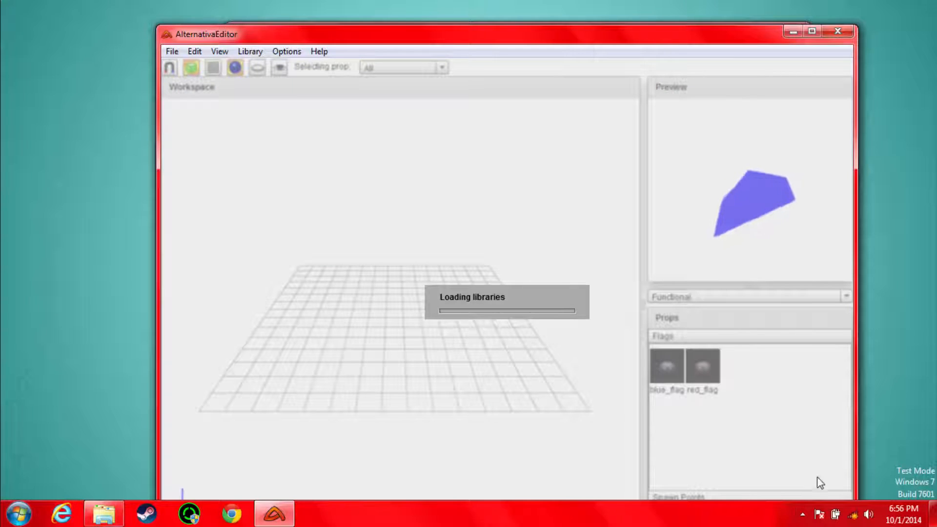
pyautogui.click(801, 515)
pyautogui.click(726, 472)
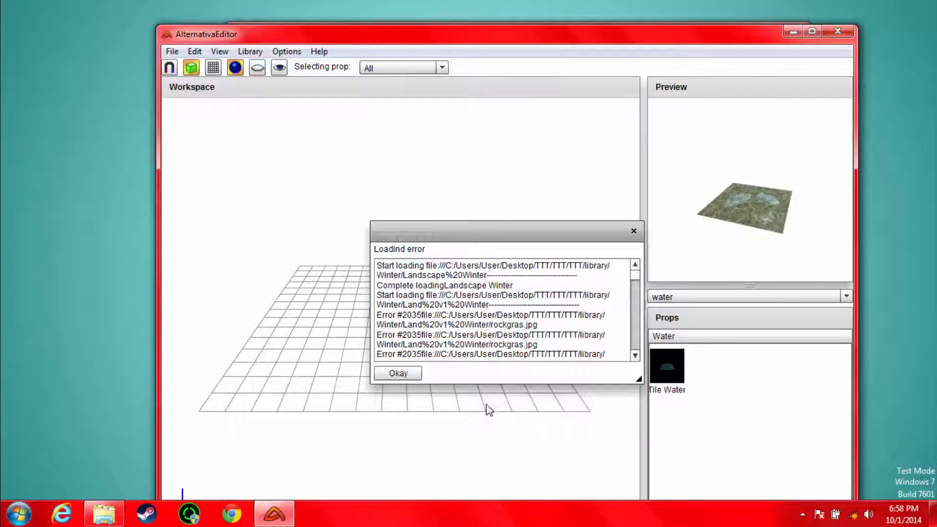
pyautogui.click(412, 377)
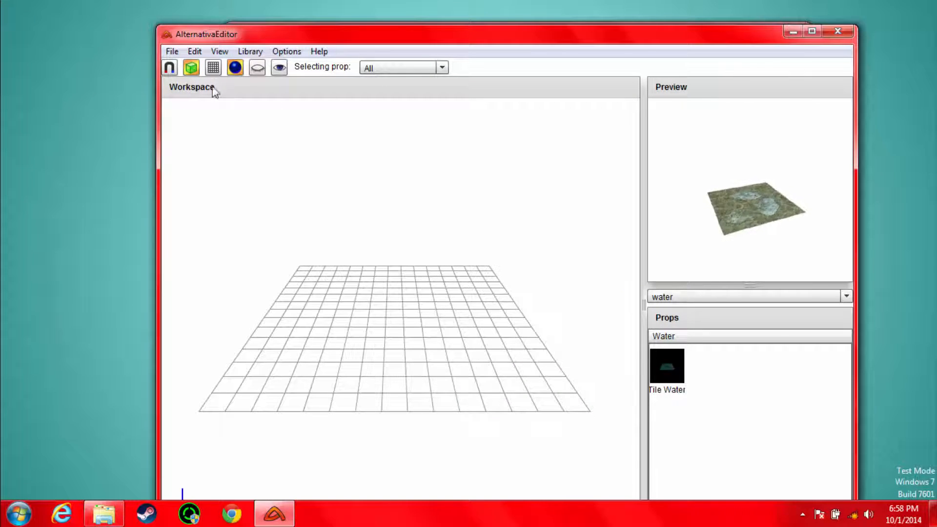
# Step: Import the saved Tanks map file "map" from the TTT\TTT\TTT folder
pyautogui.click(173, 53)
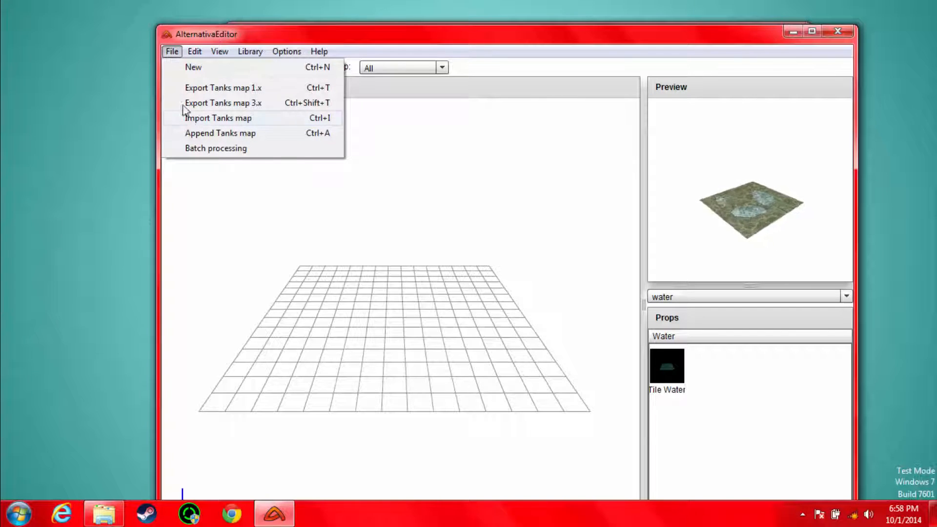
pyautogui.click(173, 52)
pyautogui.click(173, 52)
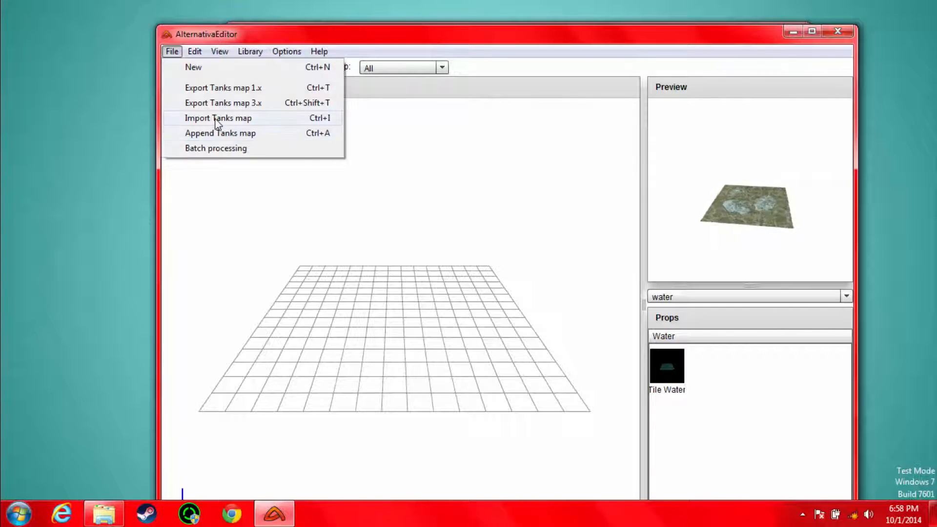
pyautogui.click(216, 120)
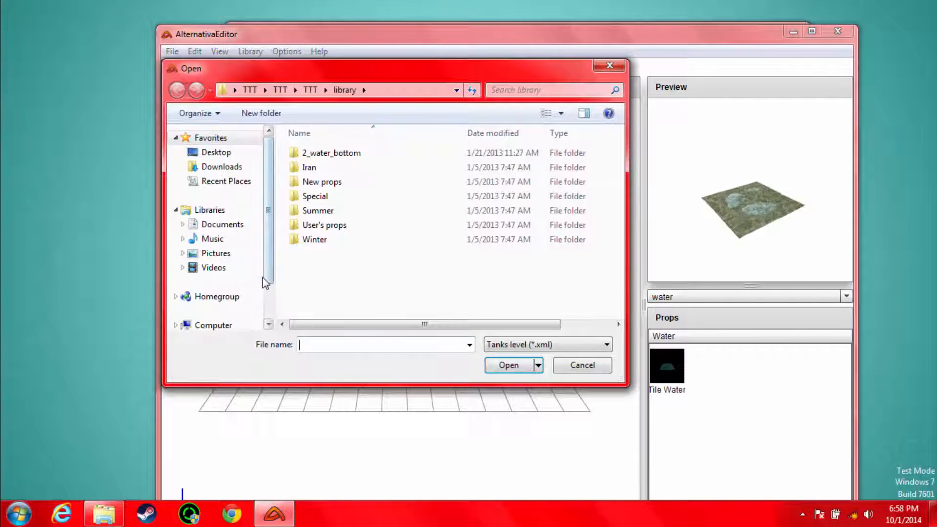
pyautogui.click(310, 89)
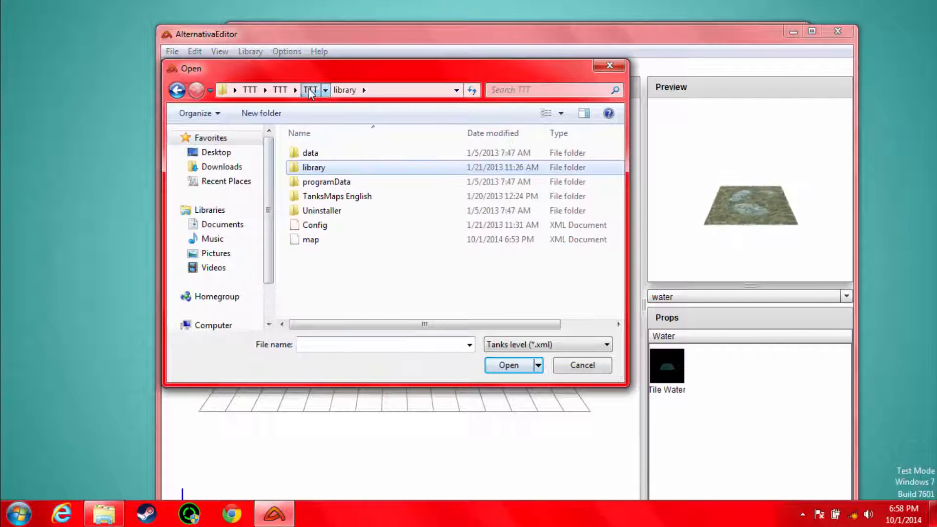
pyautogui.click(309, 243)
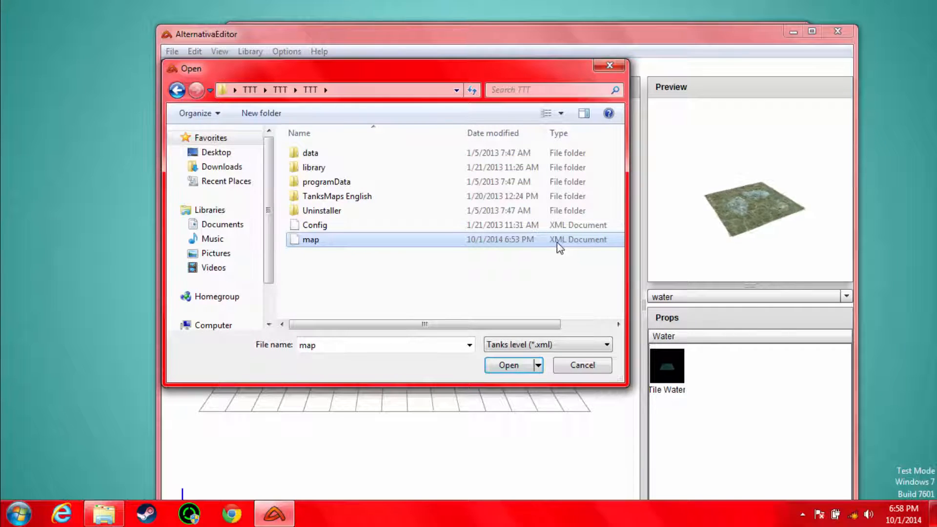
pyautogui.click(509, 367)
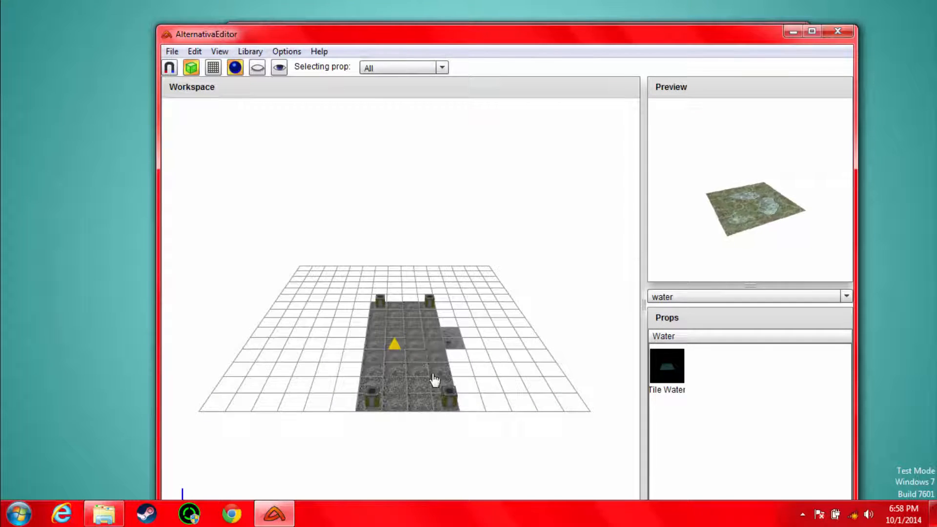
# Step: Delete the cracked ground tile that sticks out from the side of the cobbled strip
pyautogui.scroll(5, 439, 349)
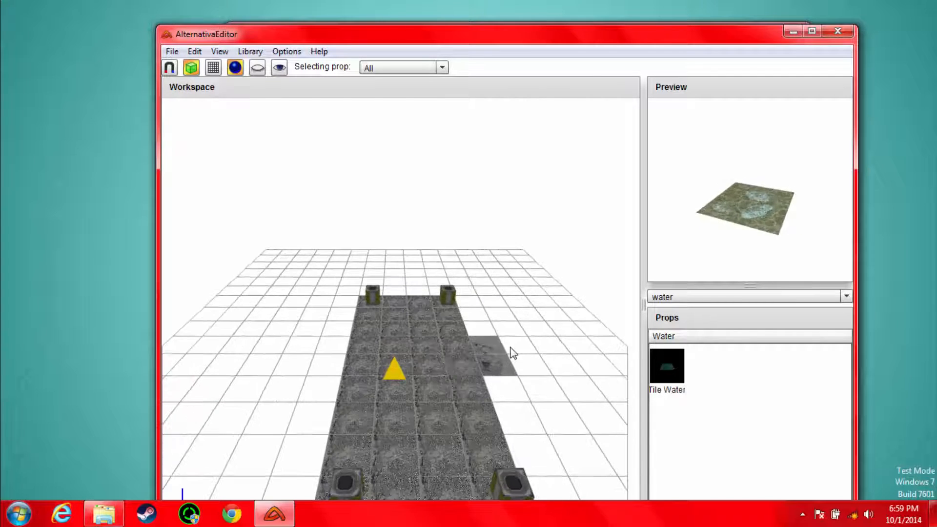
pyautogui.scroll(-3, 511, 351)
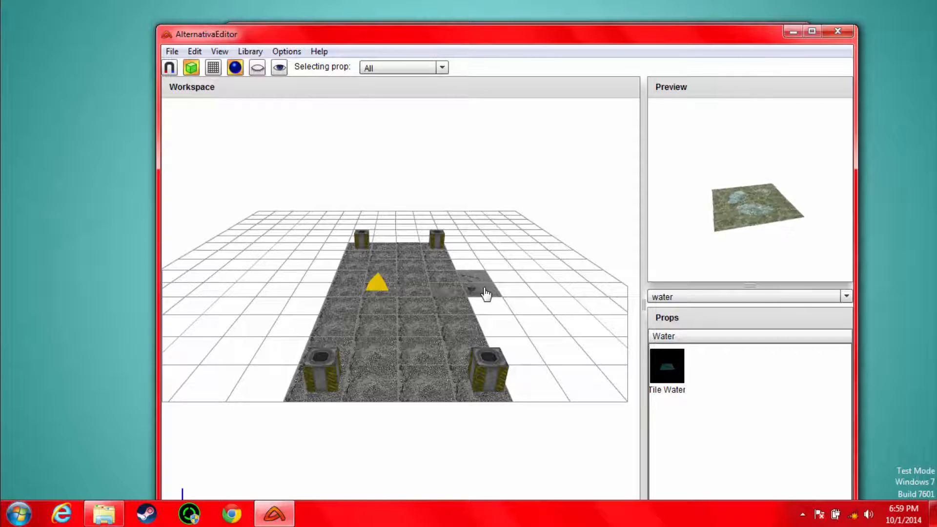
pyautogui.click(485, 290)
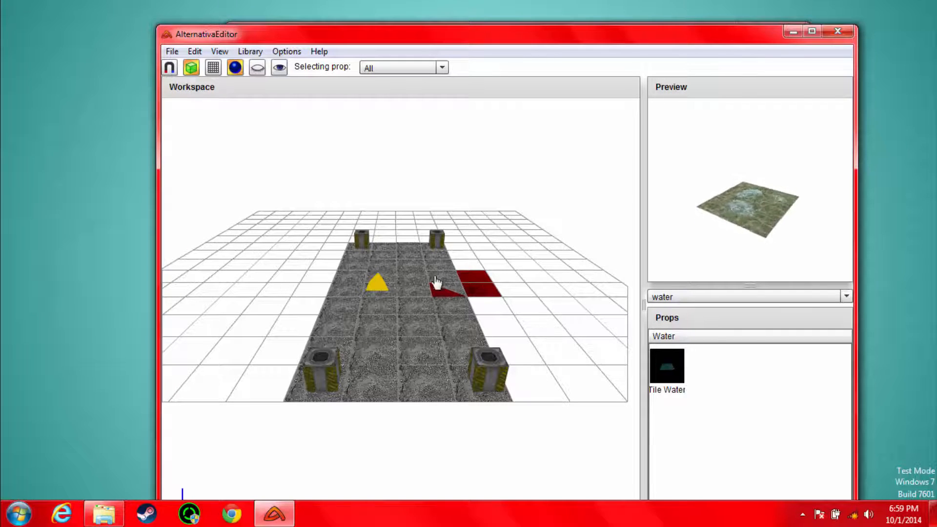
pyautogui.scroll(3, 452, 284)
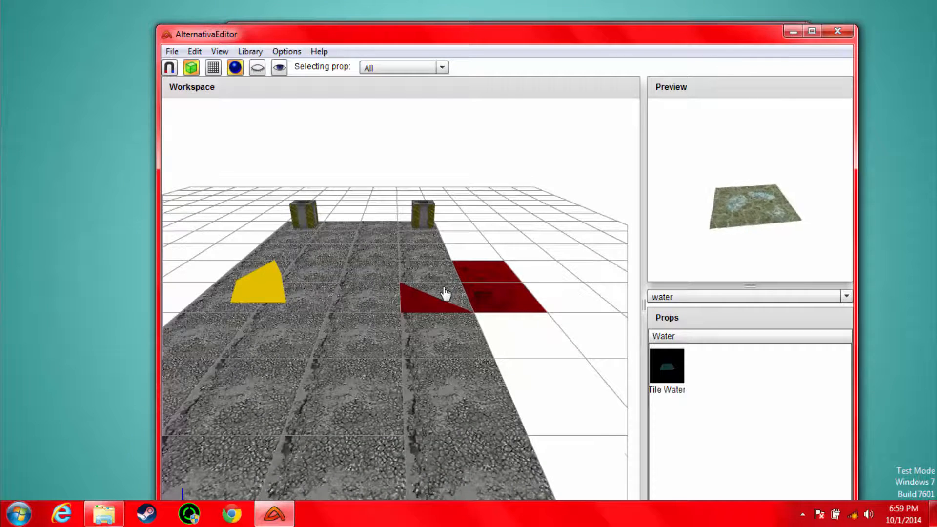
pyautogui.scroll(-3, 446, 288)
pyautogui.press('Delete')
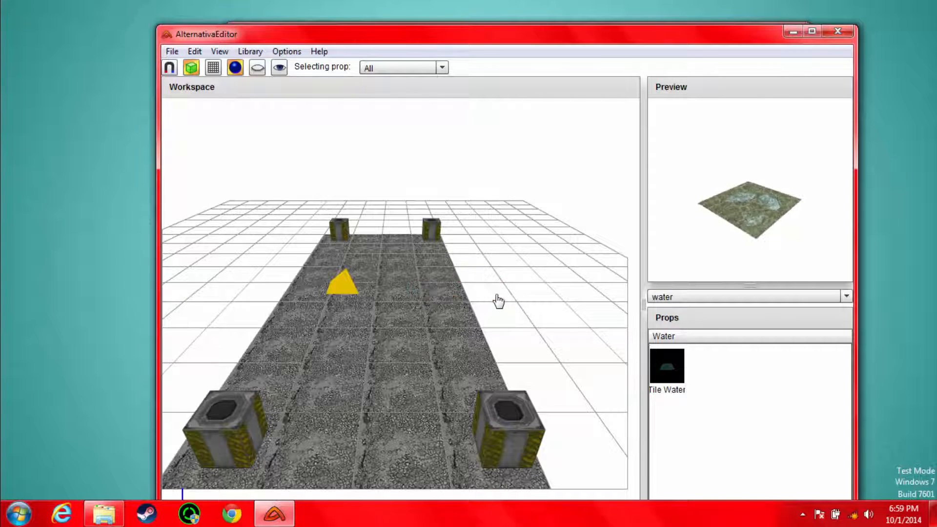
# Step: Export the edited map in Tanks map 1.x format as map.xml in the TTT\TTT\TTT folder, replacing the existing file
pyautogui.scroll(-3, 472, 295)
pyautogui.moveTo(290, 315); pyautogui.dragTo(309, 271, button='middle')
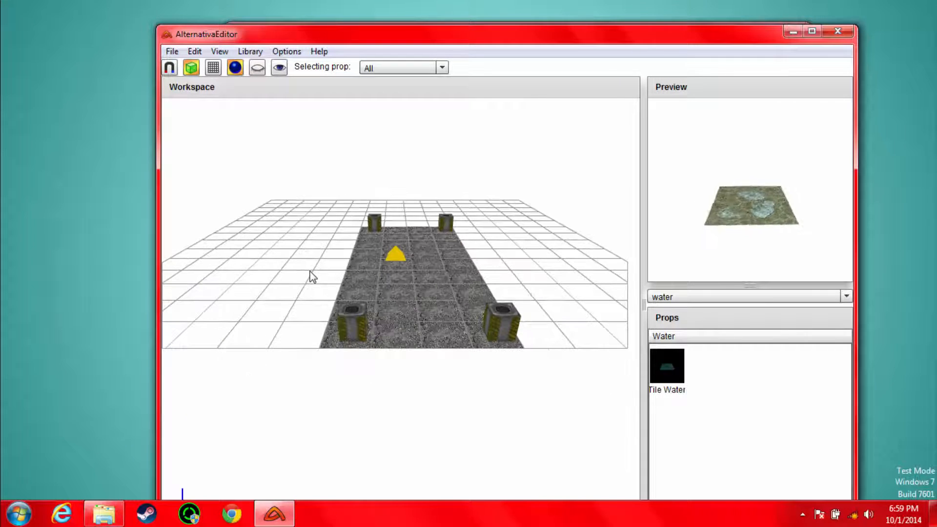
pyautogui.click(171, 52)
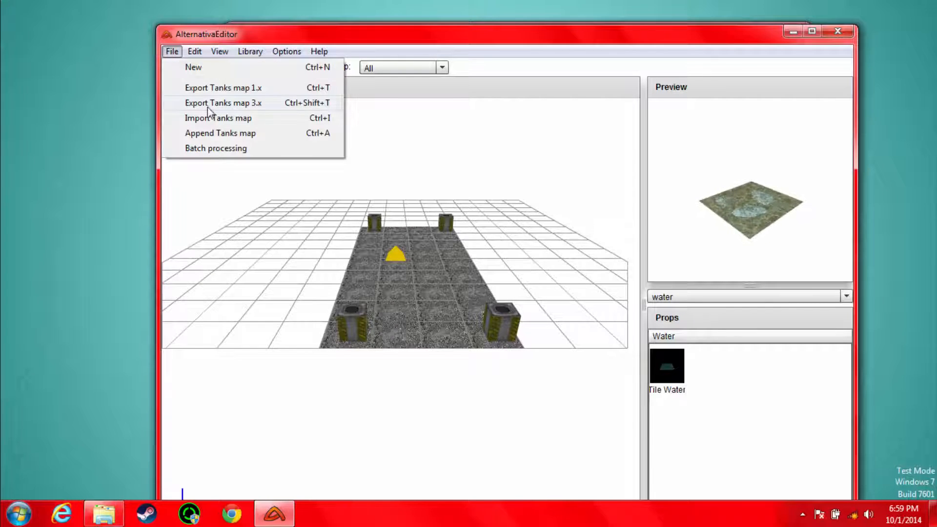
pyautogui.click(217, 90)
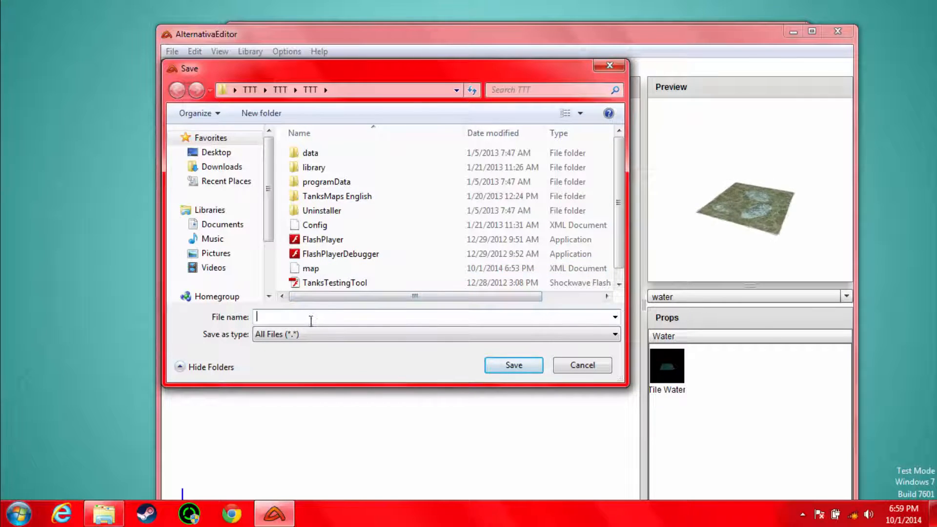
pyautogui.write('map.xml')
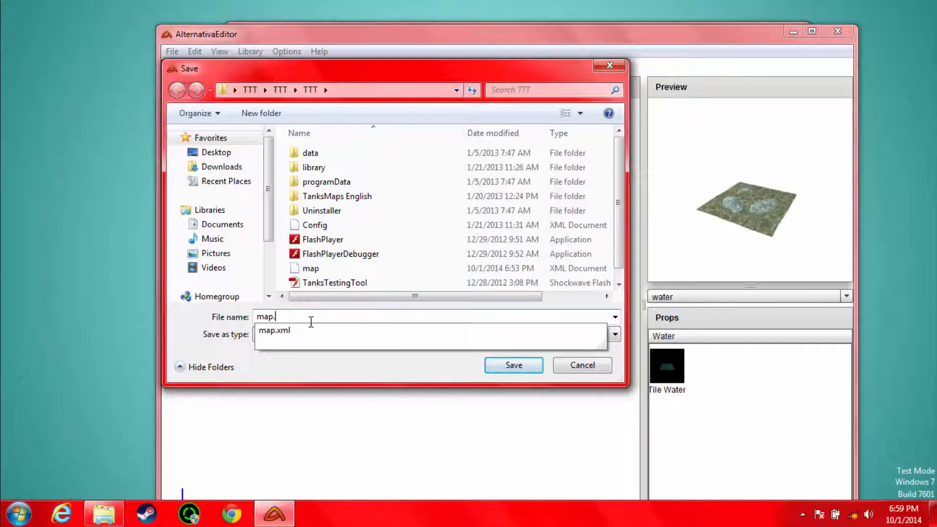
pyautogui.click(514, 366)
pyautogui.click(507, 261)
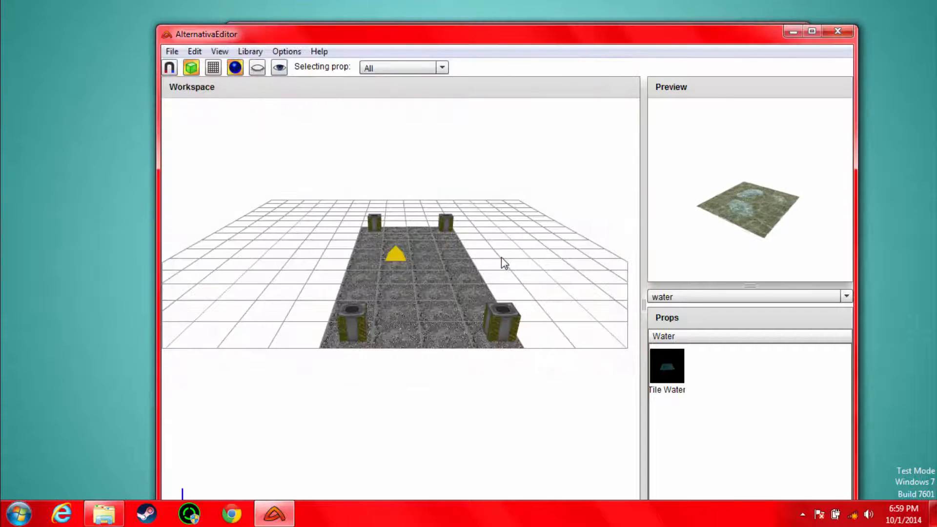
# Step: Close AlternativaEditor and launch FlashPlayerDebugger from the innermost TTT folder
pyautogui.click(837, 31)
pyautogui.doubleClick(373, 144)
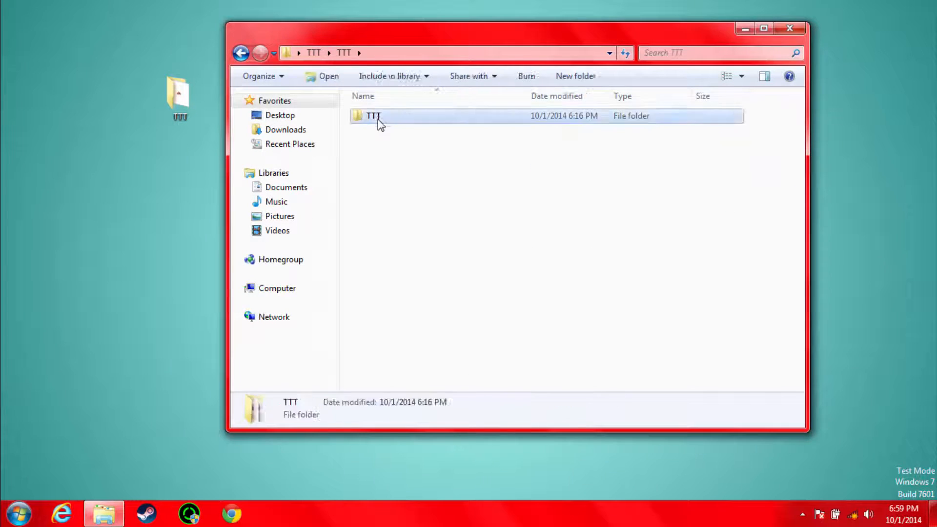
pyautogui.doubleClick(373, 116)
pyautogui.doubleClick(404, 216)
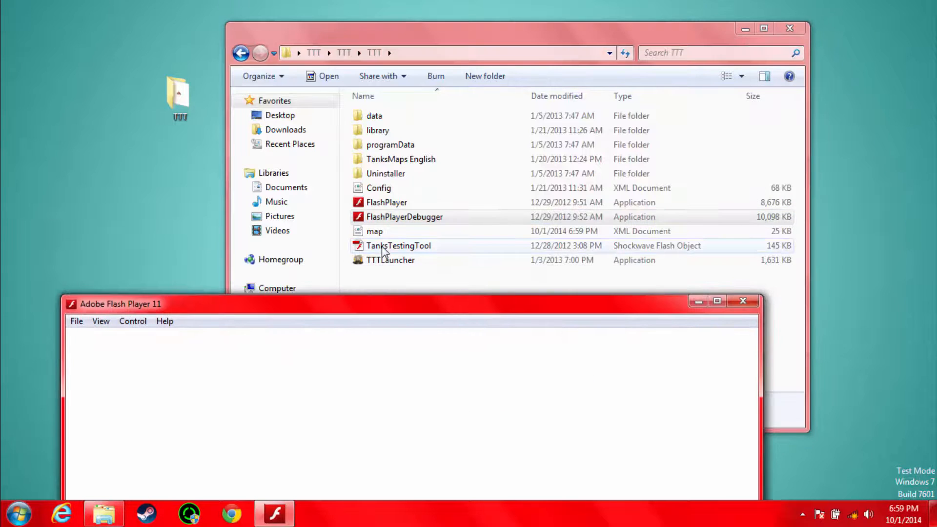
# Step: Load TanksTestingTool from the folder into the Flash Player window and reposition that window on the desktop
pyautogui.moveTo(382, 247); pyautogui.dragTo(449, 337)
pyautogui.moveTo(505, 305); pyautogui.dragTo(576, 1)
pyautogui.moveTo(688, 9); pyautogui.dragTo(600, 40)
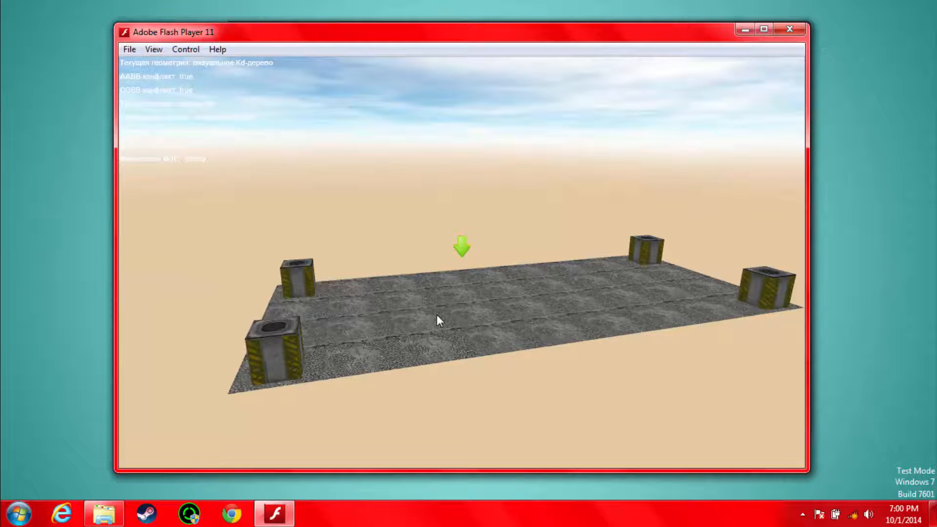
# Step: Spawn a tank on the cobbled map, switch to the following camera and drive the tank forward
pyautogui.press('Insert')
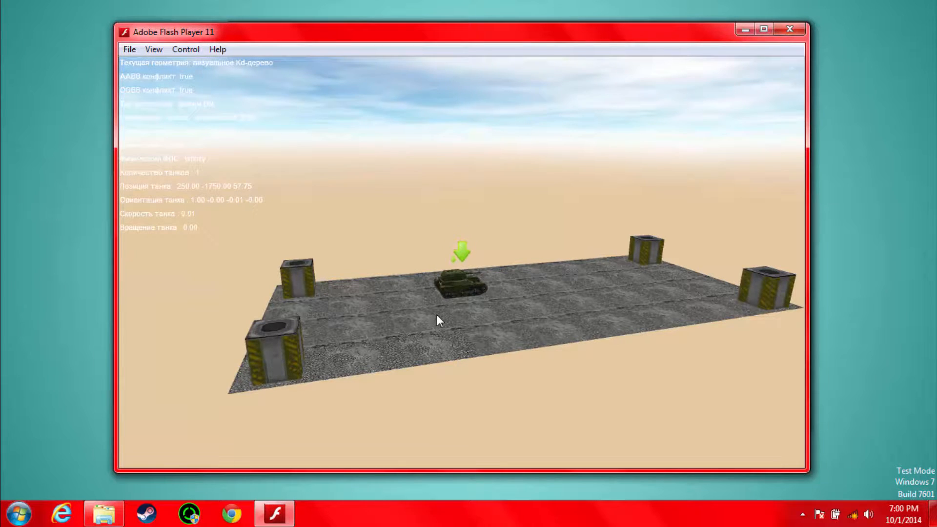
pyautogui.press('c')
pyautogui.press('Up')
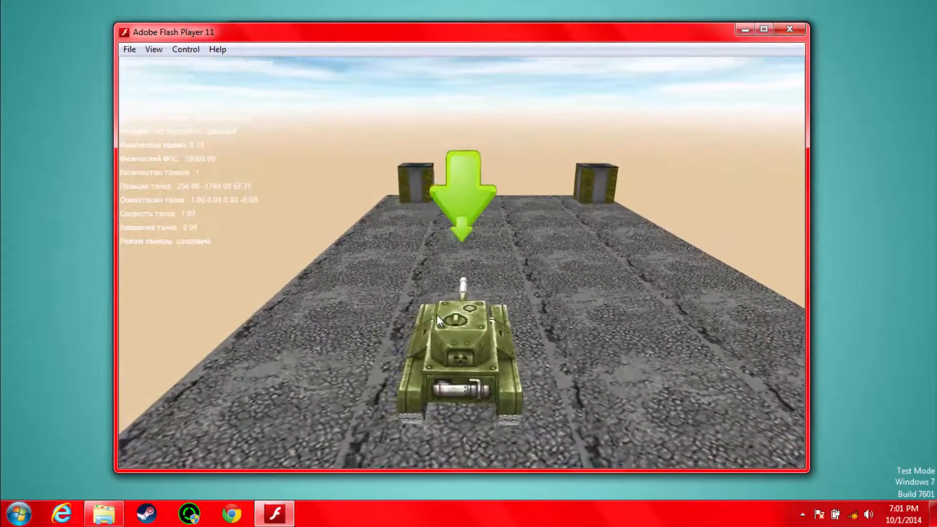
# Step: Test the tank on the map by rotating its turret, steering it around and firing shots
pyautogui.press('x')
pyautogui.press('z')
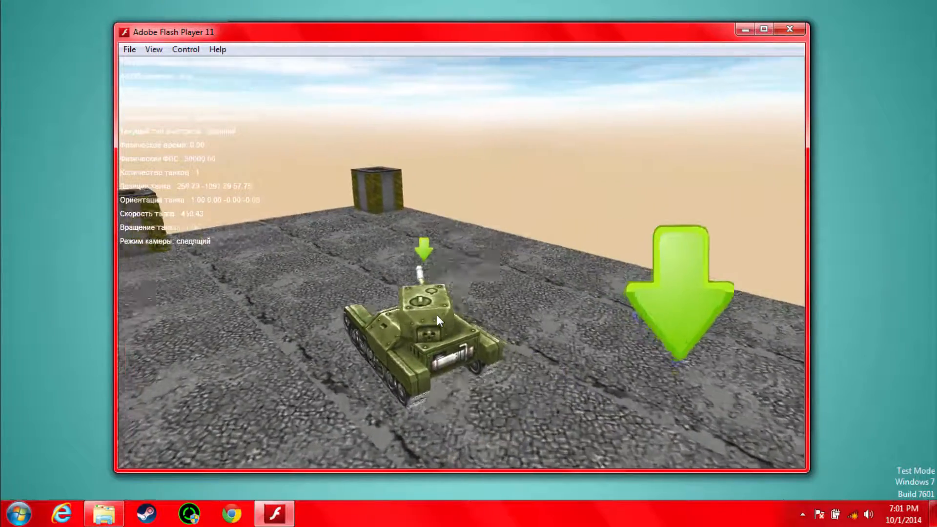
pyautogui.press('space')
pyautogui.press('Right')
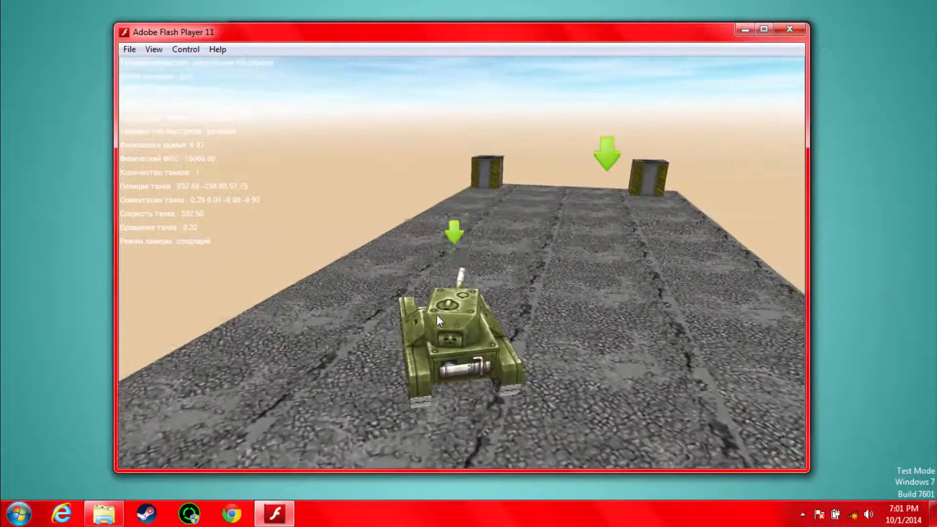
pyautogui.press('space')
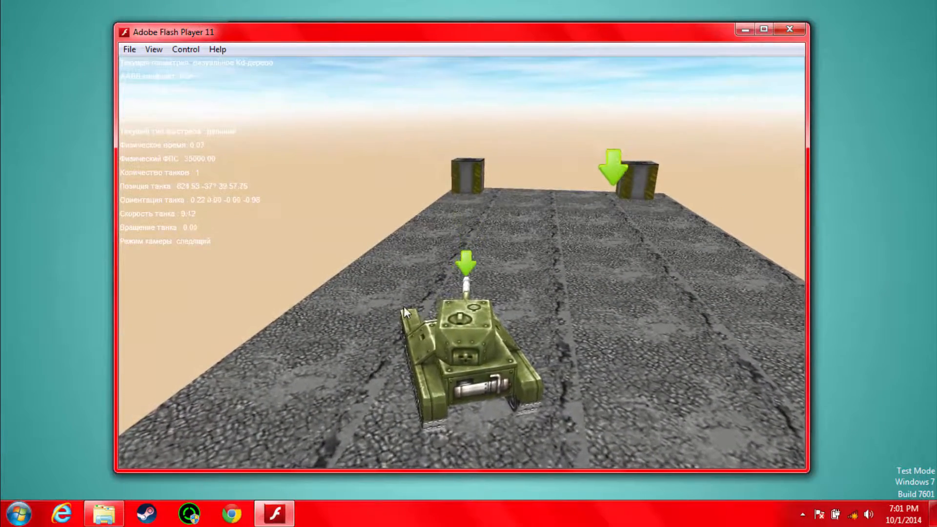